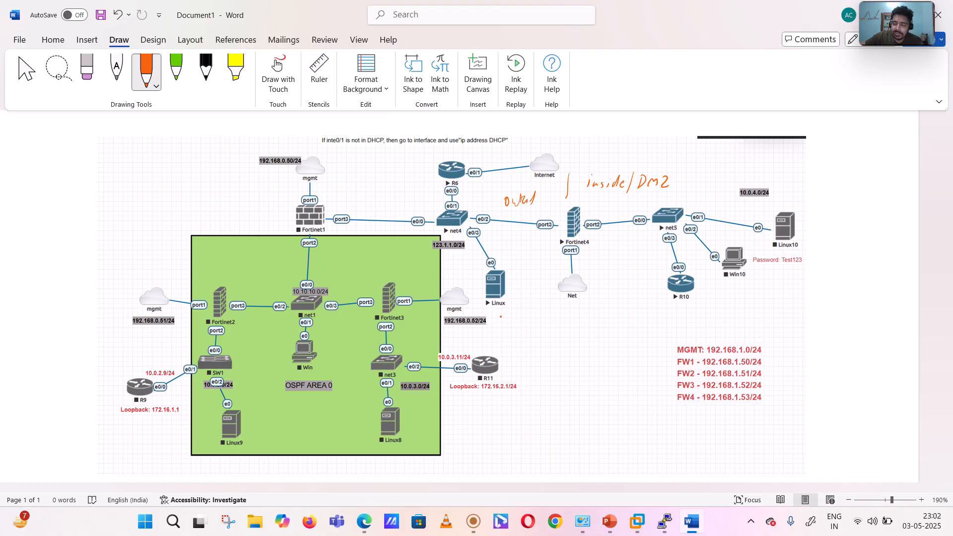
- Handwrite a bracketed user name beneath the Linux host and an underlined "WS → 1" beneath router R10
drag(493, 313, 507, 322)
mouse_move(510, 314)
mouse_down()
mouse_move(530, 323)
mouse_move(491, 329)
mouse_up()
drag(528, 301, 537, 321)
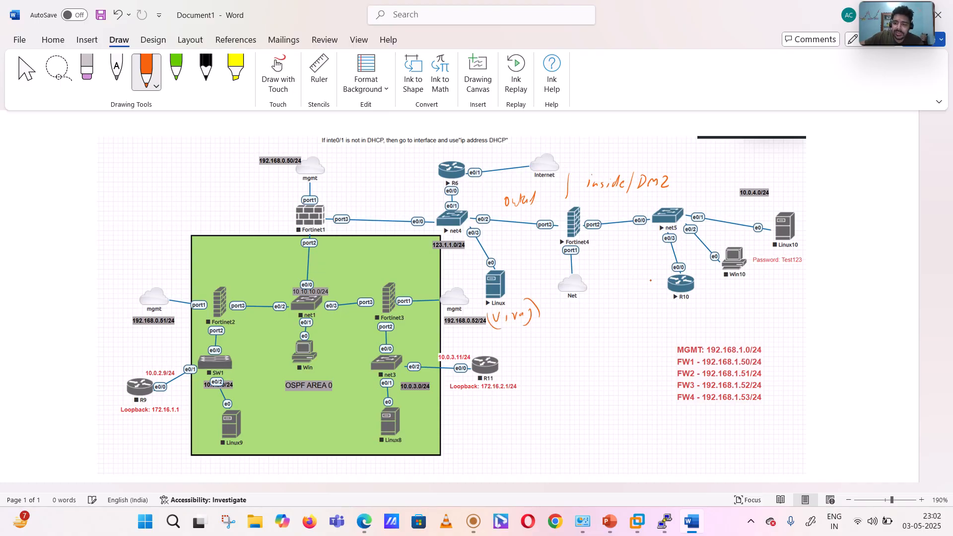
mouse_move(663, 309)
mouse_down()
mouse_move(680, 318)
mouse_move(710, 312)
mouse_up()
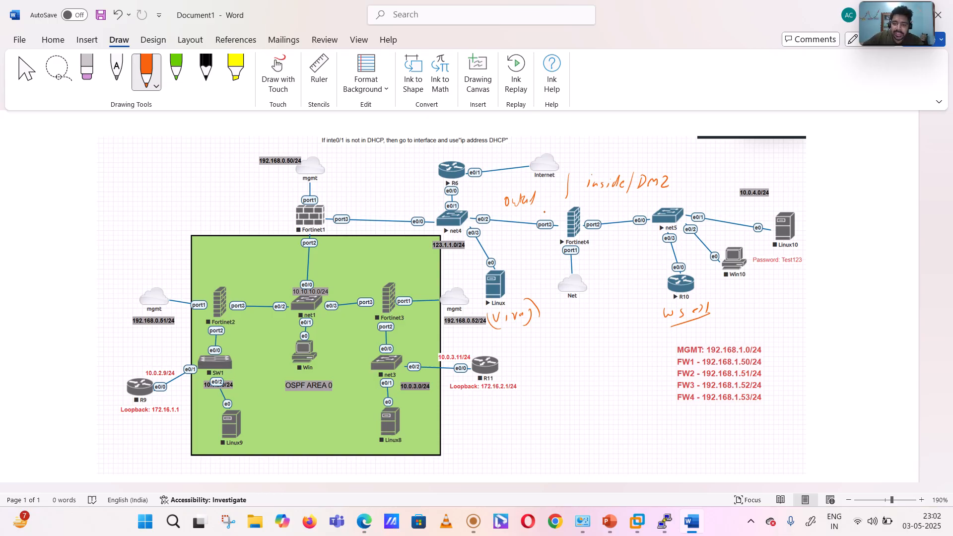
- Annotate Fortinet4's outside link with an inbound arrow and the underlined VIP 123.1.1.225, and circle the 123.1.1.0/24 label
mouse_move(544, 208)
mouse_down()
mouse_move(579, 199)
mouse_move(603, 209)
mouse_up()
mouse_move(494, 236)
mouse_down()
mouse_move(511, 233)
mouse_move(505, 257)
mouse_move(553, 245)
mouse_up()
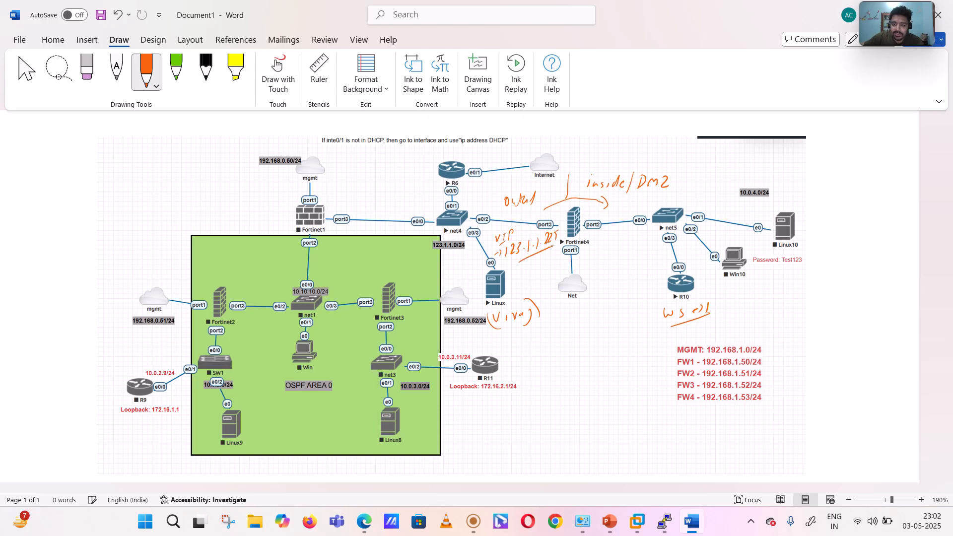
mouse_move(430, 256)
mouse_down()
mouse_move(465, 251)
mouse_move(427, 251)
mouse_move(442, 259)
mouse_up()
- Sketch a flow below the Linux host with arrows from "User" to "WS(1)" and from "User" to a boxed firewall node
mouse_move(513, 343)
mouse_down()
mouse_move(522, 353)
mouse_move(597, 330)
mouse_move(600, 339)
mouse_up()
click(580, 338)
drag(610, 327, 616, 338)
drag(619, 322, 620, 342)
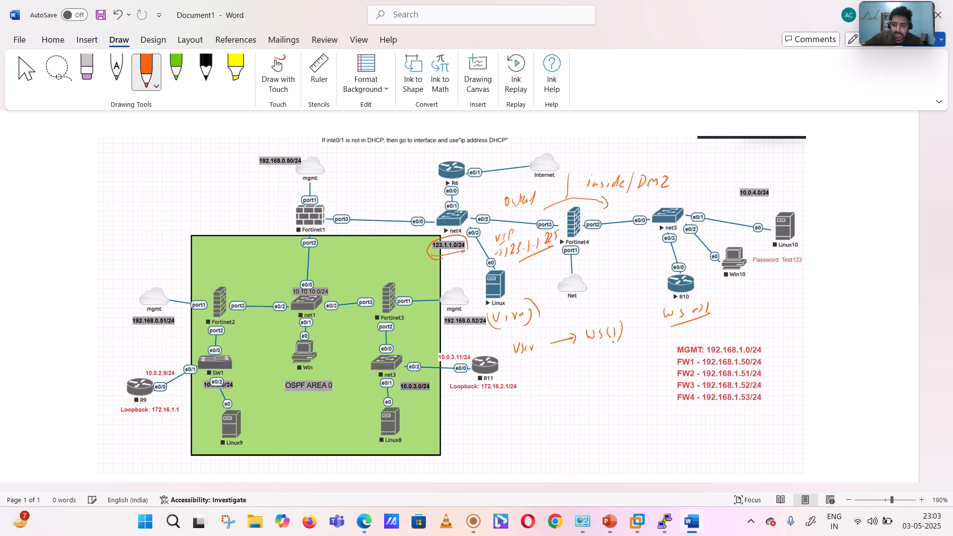
drag(525, 362, 572, 396)
drag(569, 388, 578, 390)
mouse_move(575, 390)
mouse_down()
mouse_move(589, 394)
mouse_move(560, 408)
mouse_up()
mouse_move(560, 410)
mouse_down()
mouse_move(597, 391)
mouse_move(557, 388)
mouse_up()
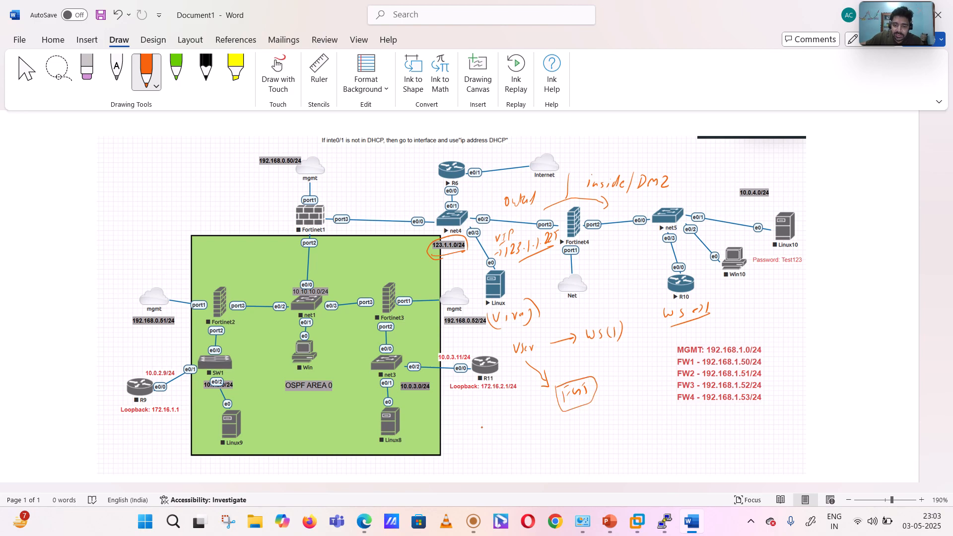
- Handwrite "User → 123.1.1.225 (WS → 1)" below the flow sketch and underline the address
drag(470, 430, 491, 441)
drag(494, 442, 527, 433)
drag(523, 430, 542, 439)
mouse_move(550, 428)
mouse_down()
mouse_move(582, 436)
mouse_move(618, 425)
mouse_up()
click(590, 434)
drag(617, 413, 634, 420)
drag(635, 406, 638, 402)
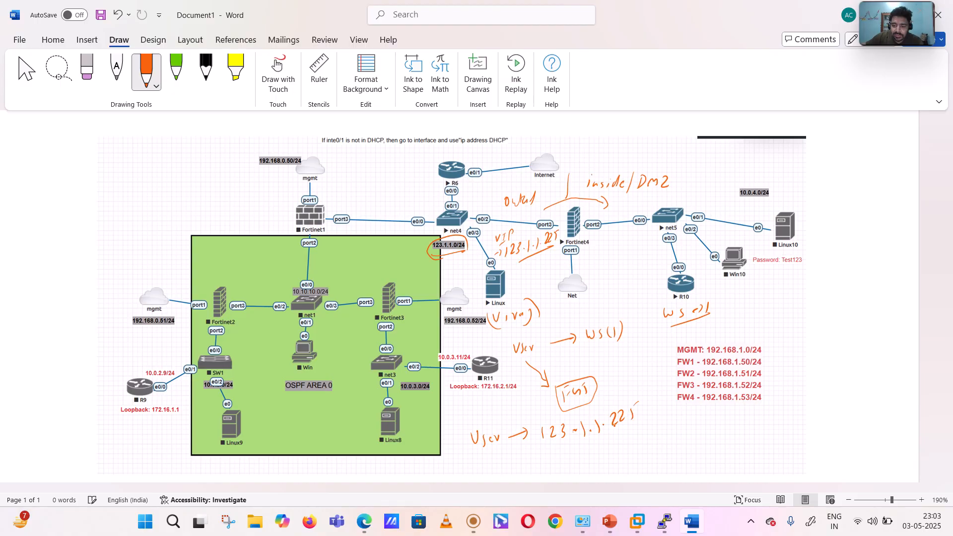
mouse_move(578, 447)
mouse_down()
mouse_move(658, 410)
mouse_move(662, 420)
mouse_move(682, 418)
mouse_up()
drag(684, 407, 692, 421)
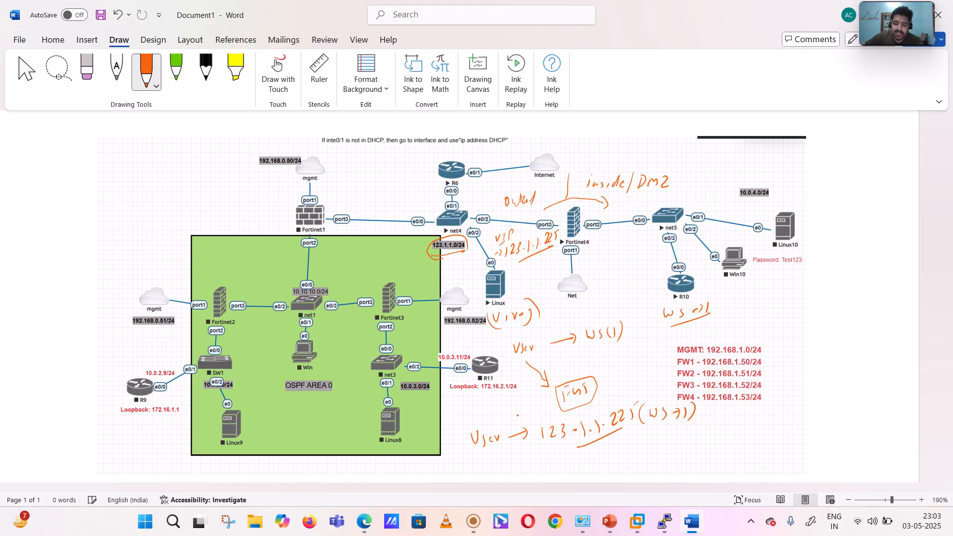
- Underline "User" and link the 123.1.1.225 address through the boxed firewall node to "WS(1)" with arrows, ticking the address
drag(477, 455, 505, 449)
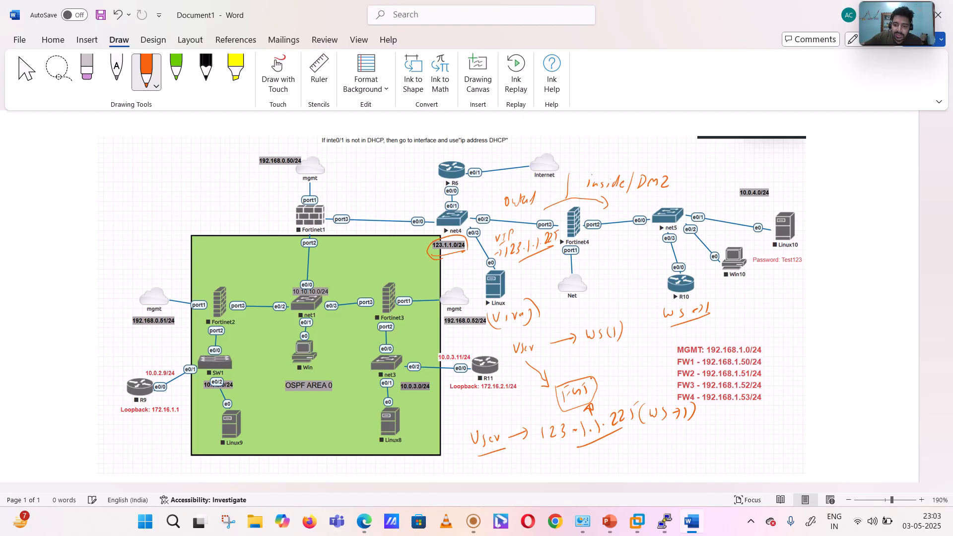
mouse_move(592, 380)
mouse_down()
mouse_move(597, 344)
mouse_move(603, 352)
mouse_up()
drag(619, 397, 630, 391)
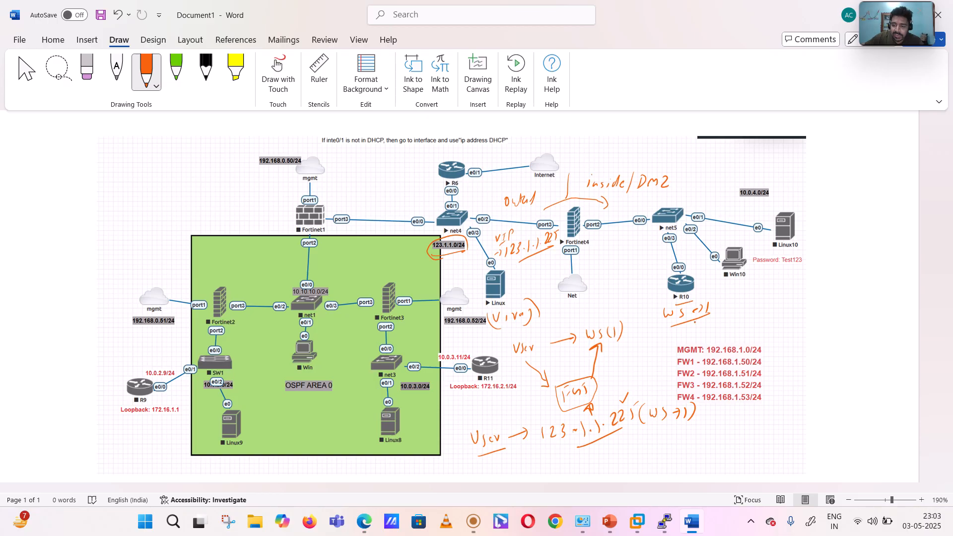
- Handwrite the web server address 10.0.4.22/24 beneath router R10 and underline the 123.1.1.225 address again
drag(695, 321, 695, 337)
drag(705, 328, 759, 332)
drag(767, 317, 778, 328)
drag(780, 315, 784, 328)
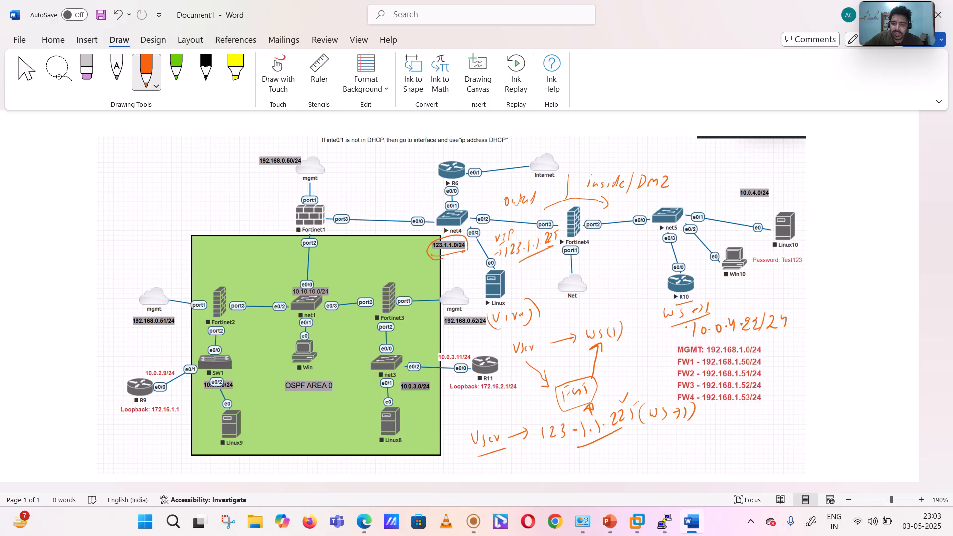
drag(561, 450, 602, 437)
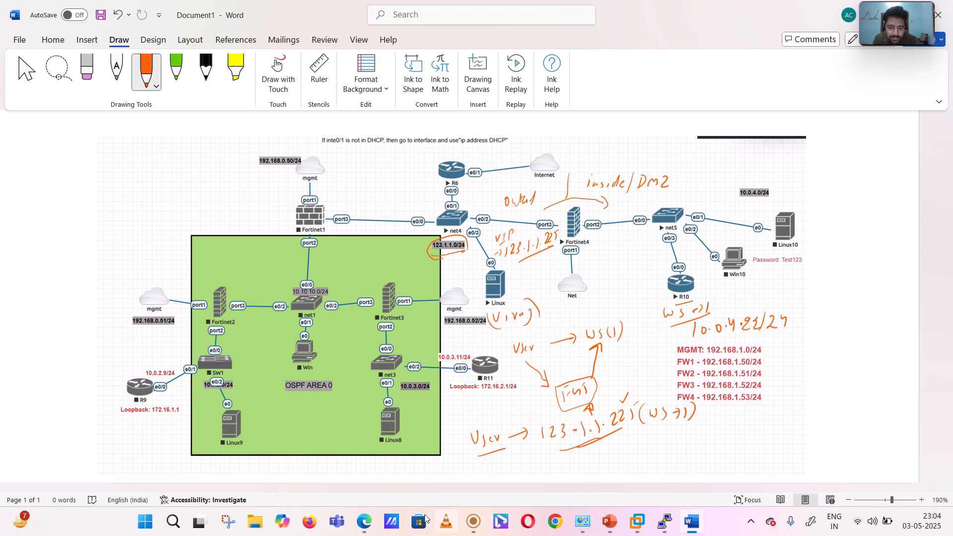
- Switch to the browser, log in to the FortiGate at 192.168.1.53 as admin with the account password, and dismiss the FortiOS overview
click(366, 521)
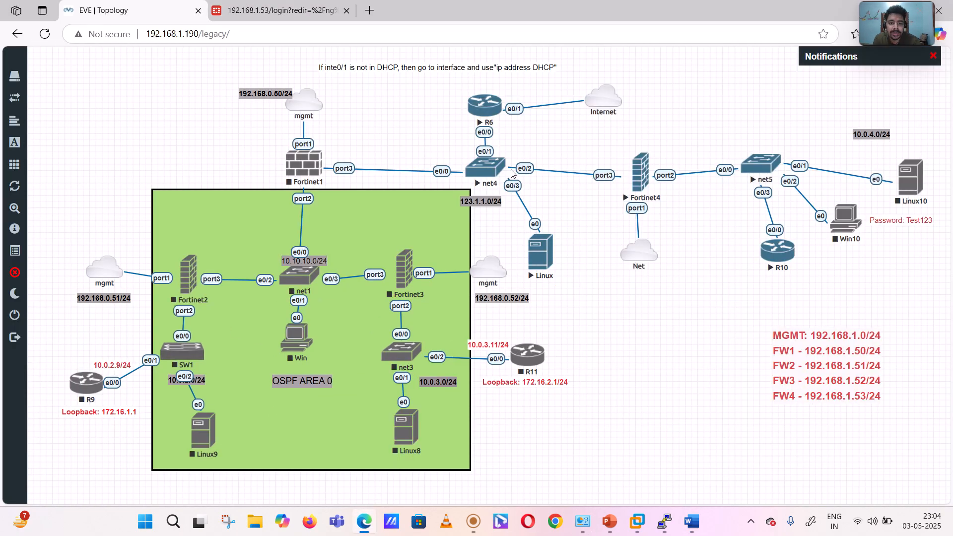
click(641, 171)
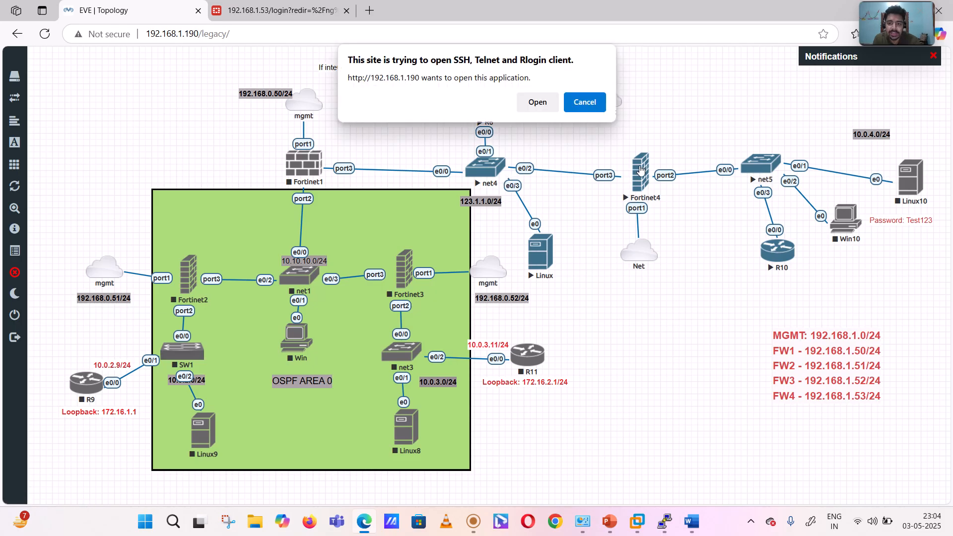
click(592, 102)
click(277, 10)
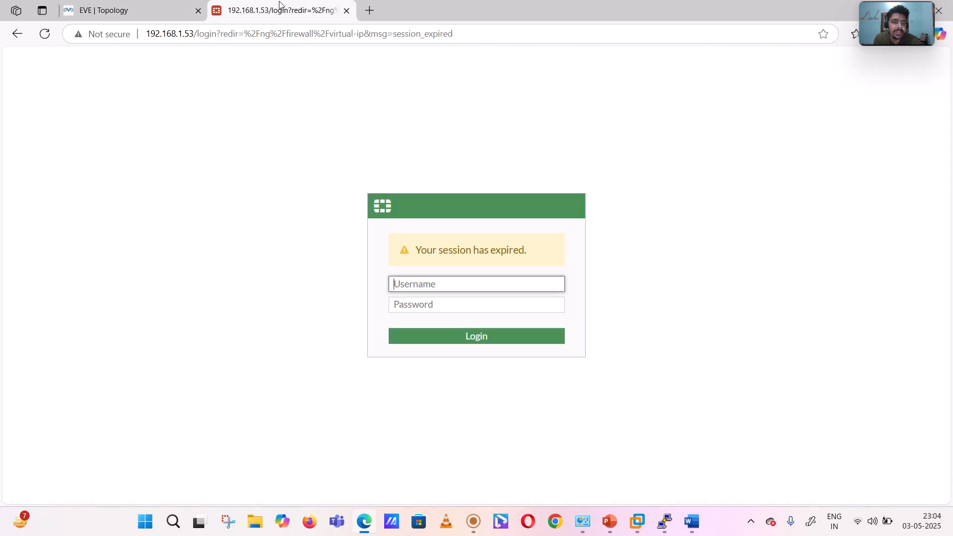
text(a)
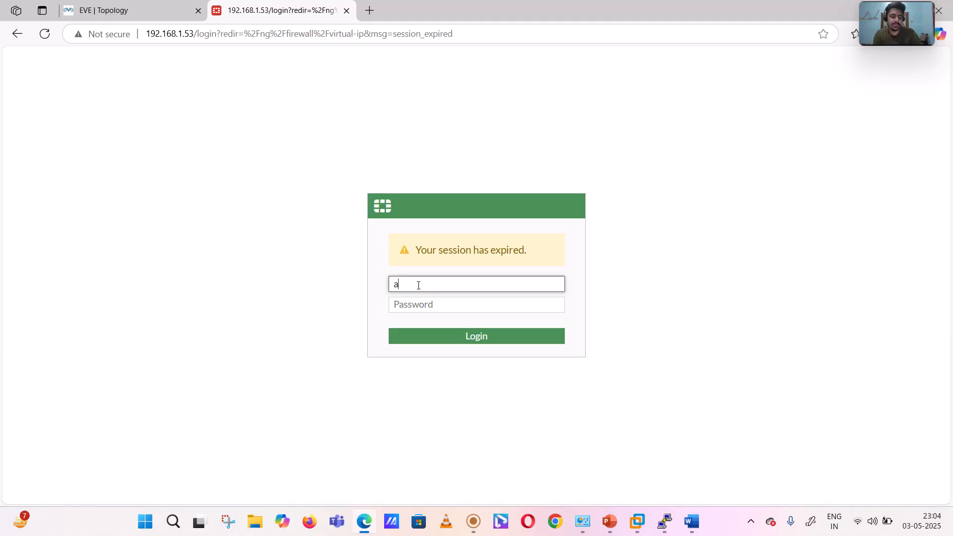
text(dmin)
key(Tab)
text(123)
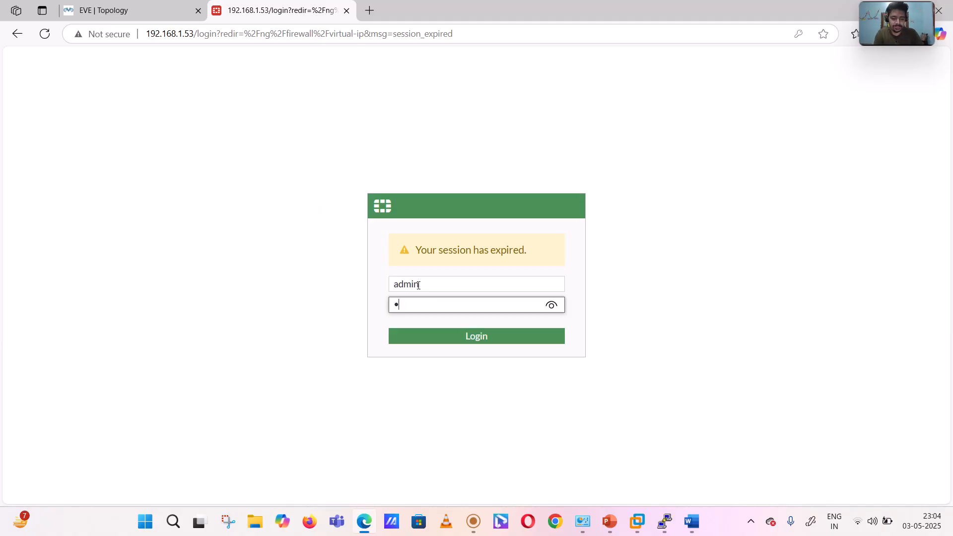
key(Return)
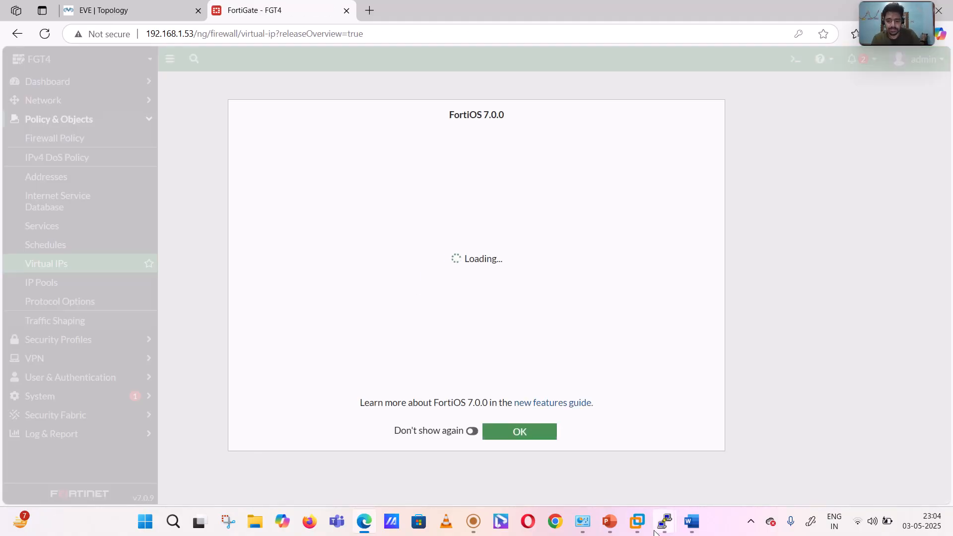
click(517, 433)
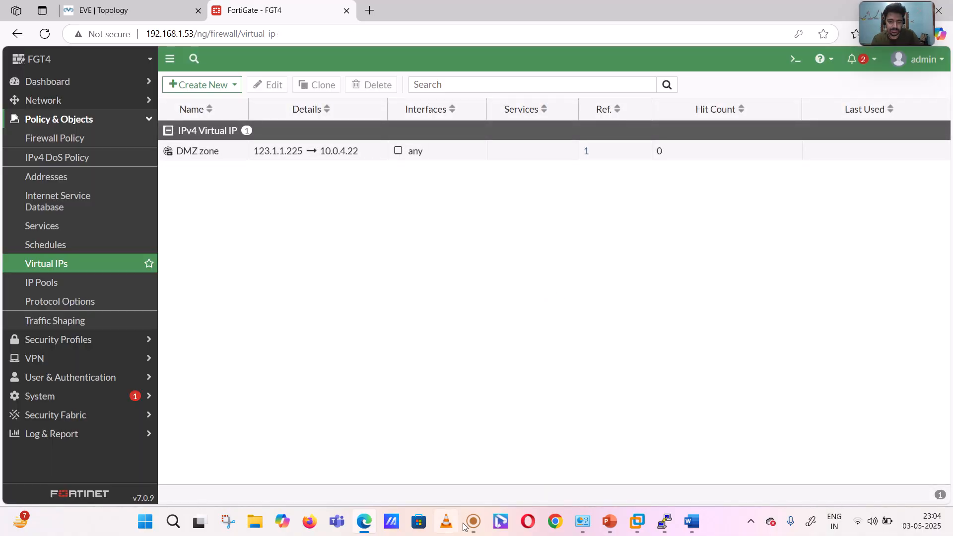
click(479, 525)
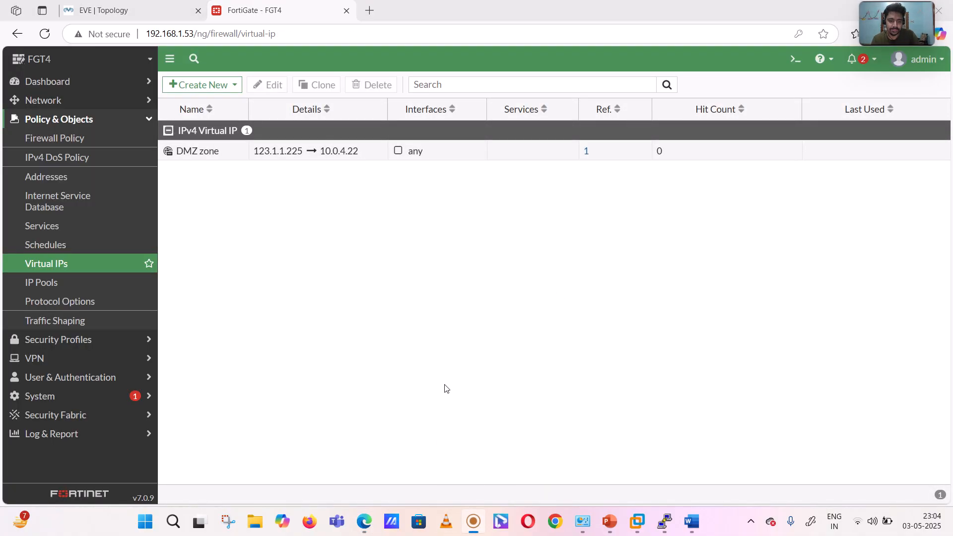
click(552, 91)
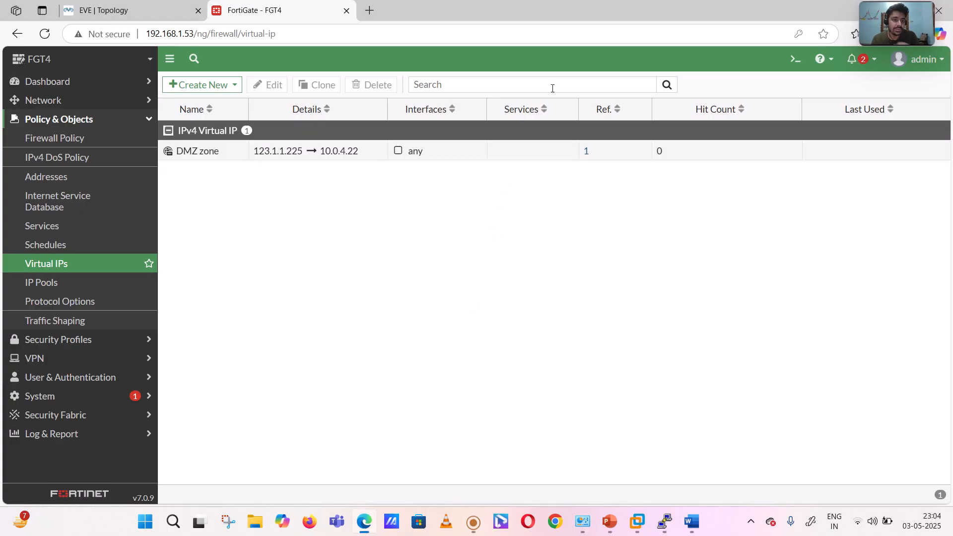
- Enable Central SNAT in the FortiGate's system settings and apply the change
click(81, 119)
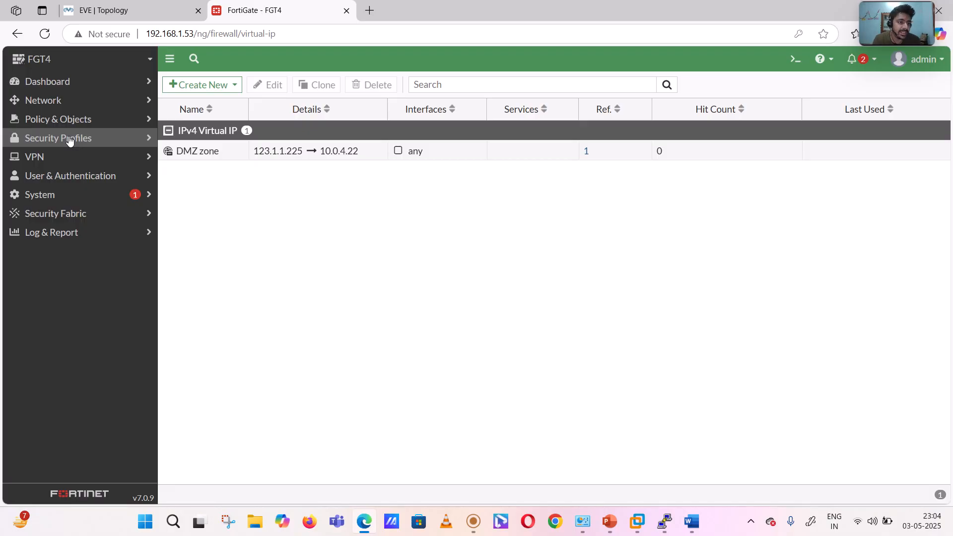
click(62, 200)
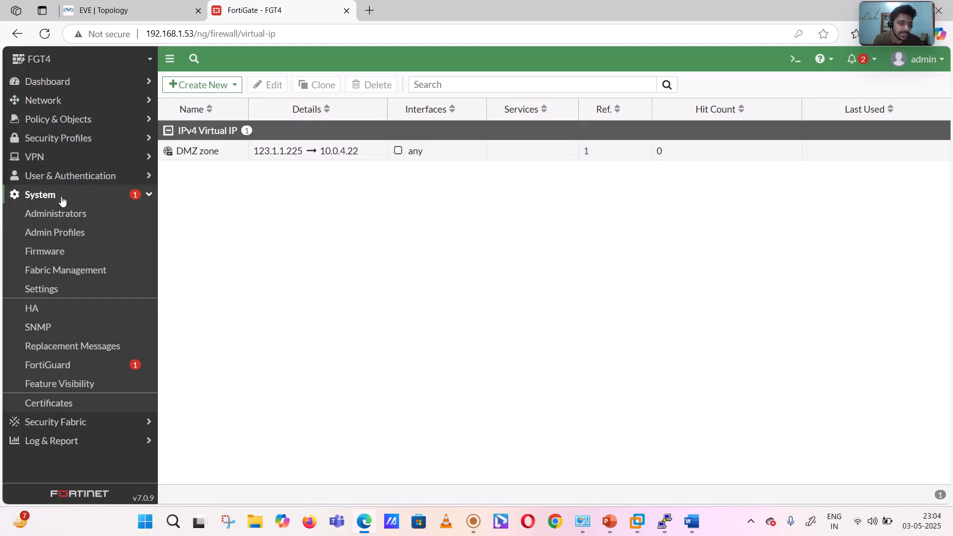
click(52, 290)
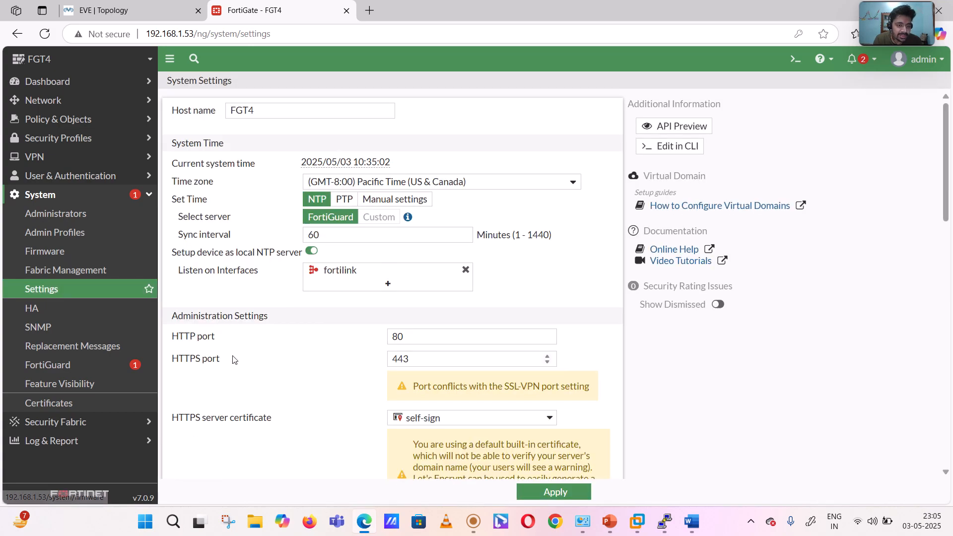
scroll(233, 359, down, 9)
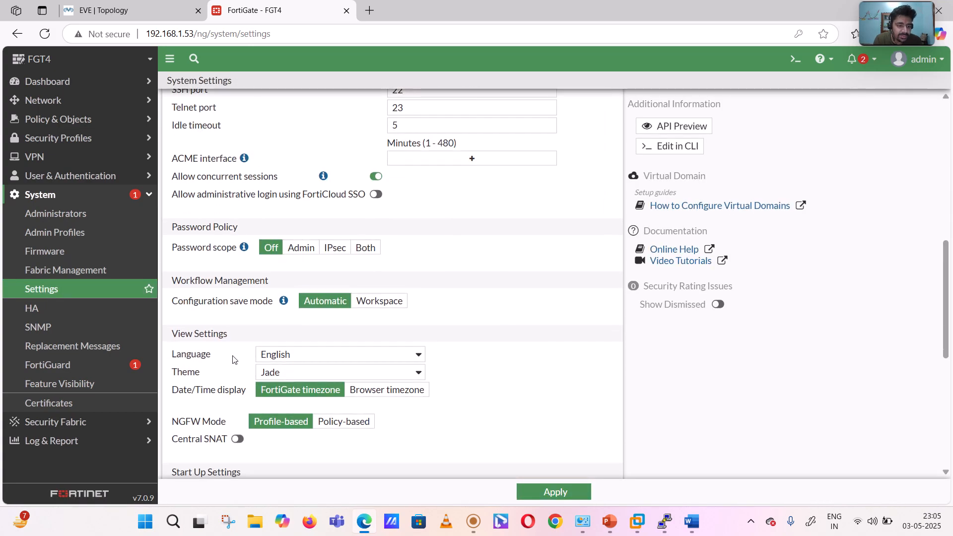
scroll(233, 359, down, 3)
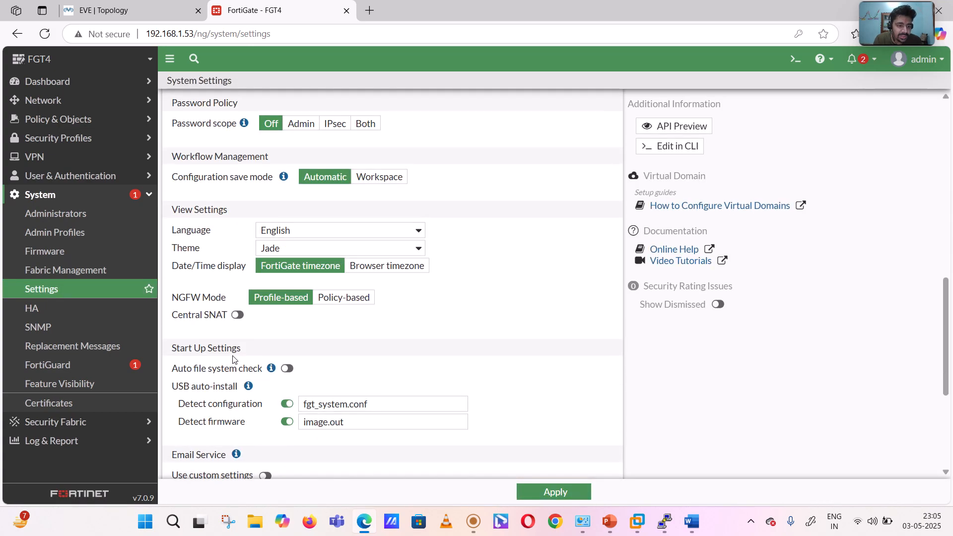
click(235, 315)
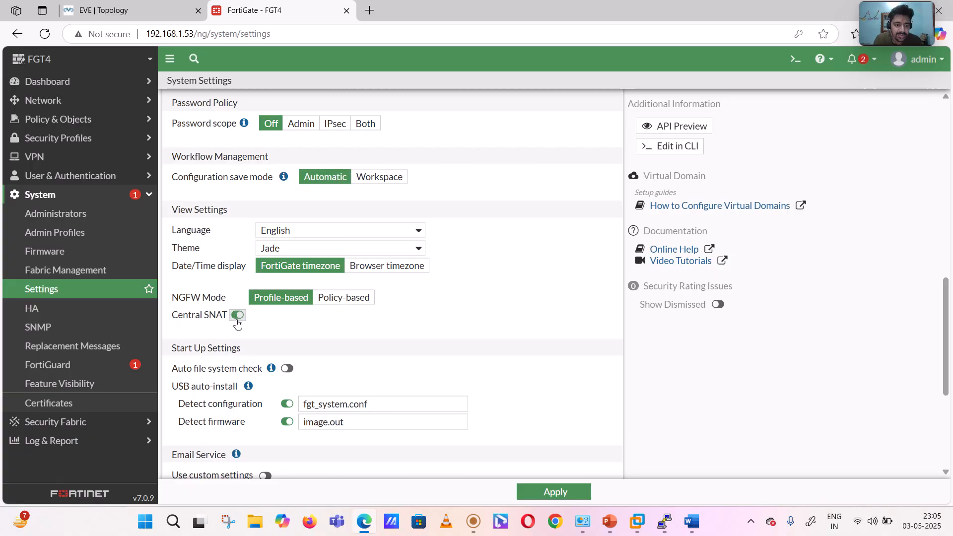
scroll(422, 331, down, 3)
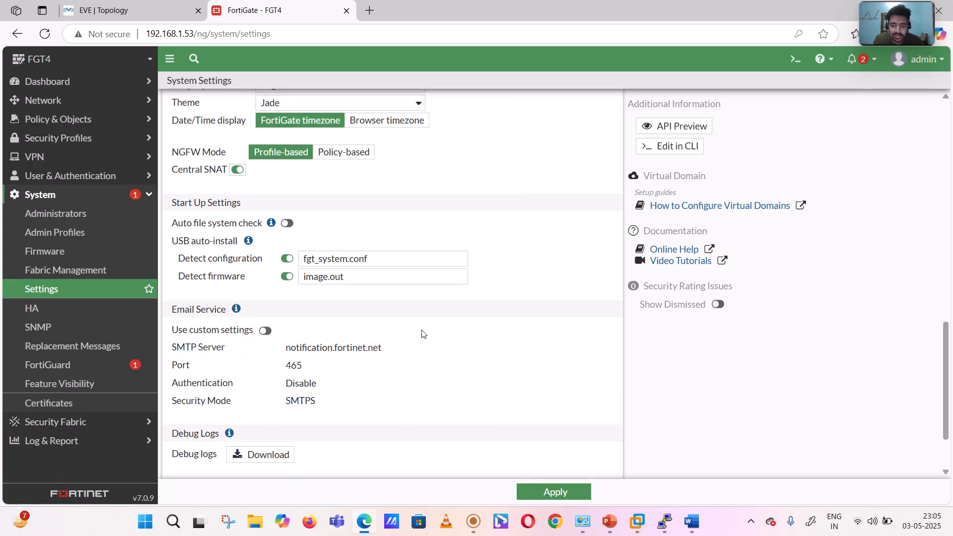
click(534, 493)
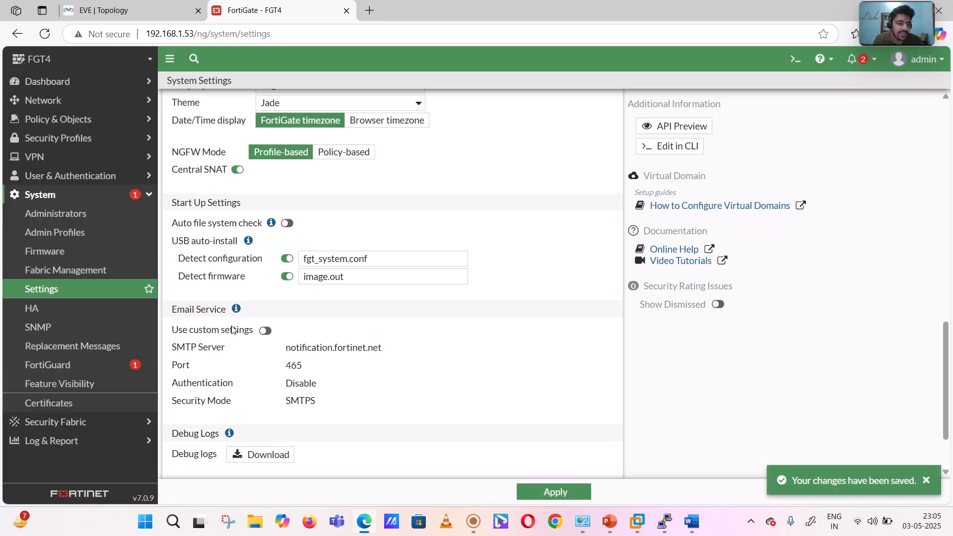
- Examine the DMZ zone destination of the "out to IN/DMZ" firewall policy and return to the policy list
click(62, 121)
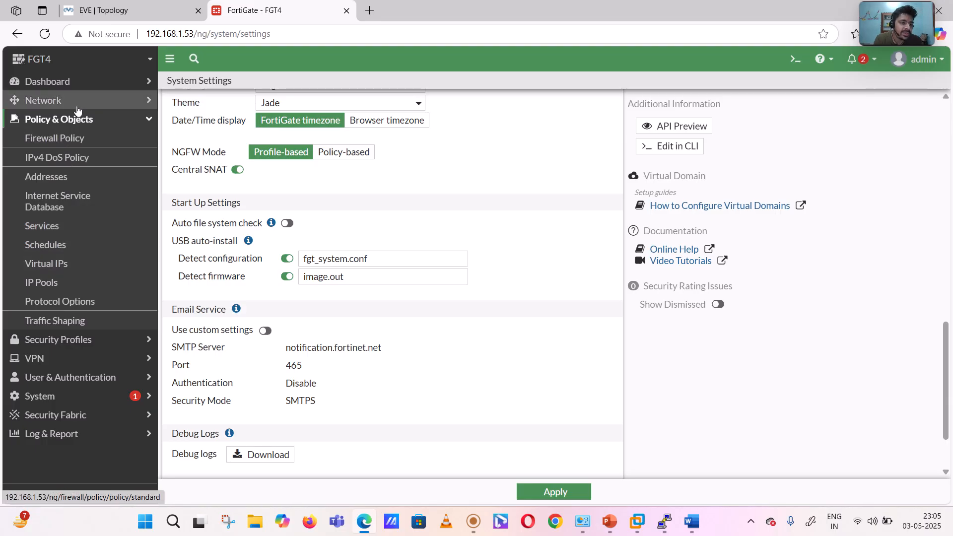
click(80, 138)
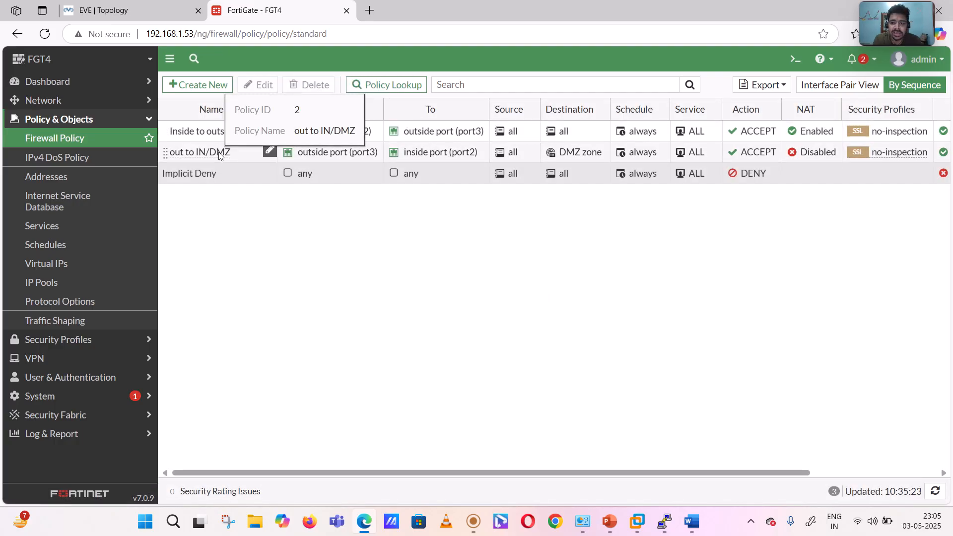
click(221, 156)
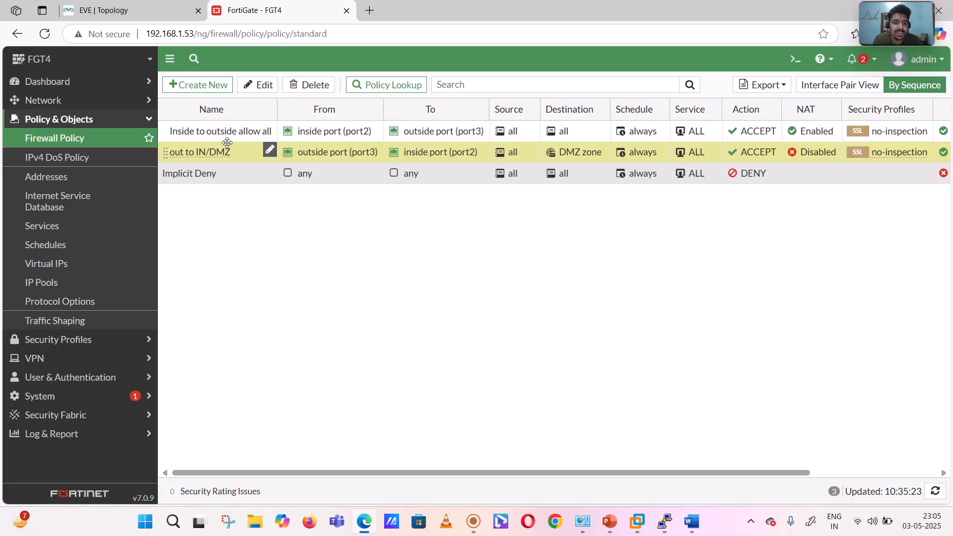
click(257, 85)
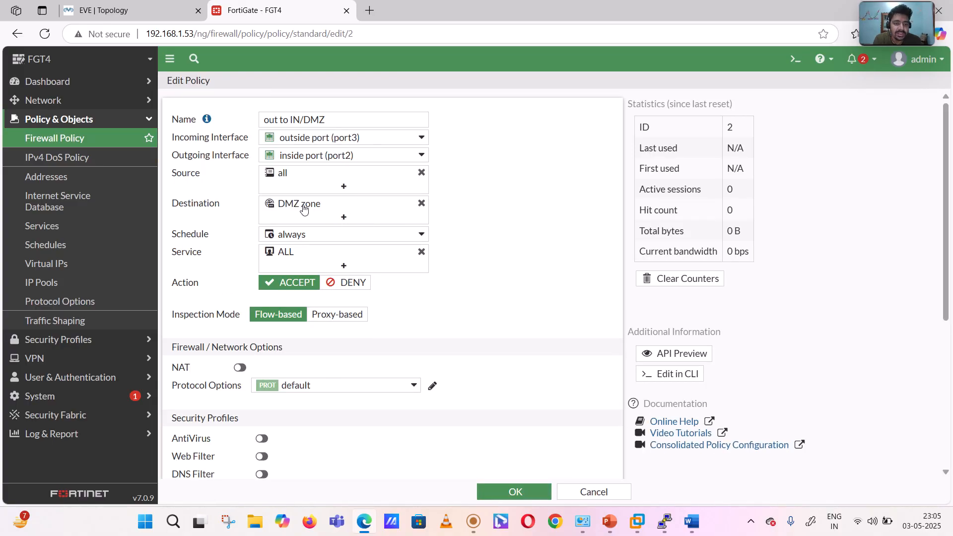
mouse_move(305, 209)
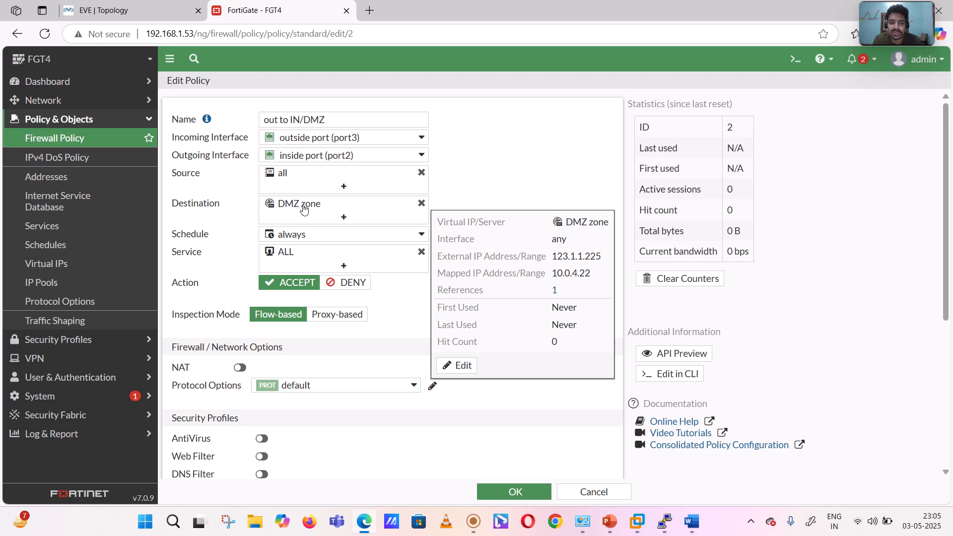
click(90, 144)
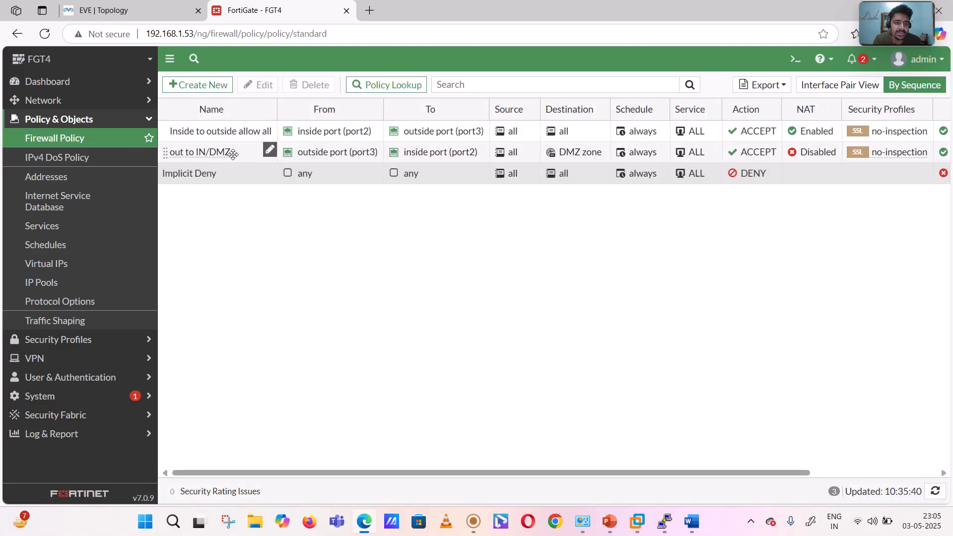
- Delete the "out to IN/DMZ" firewall policy and reload the page
click(233, 154)
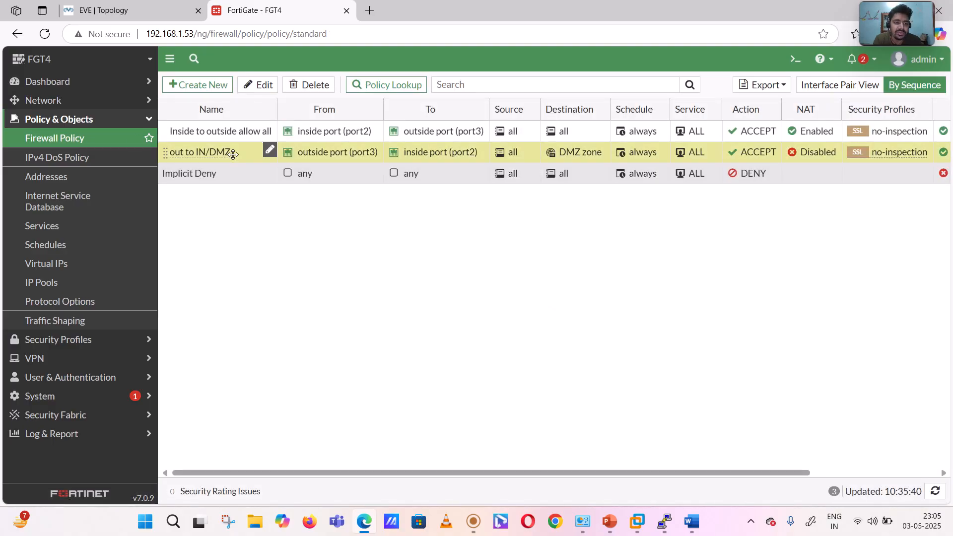
click(304, 85)
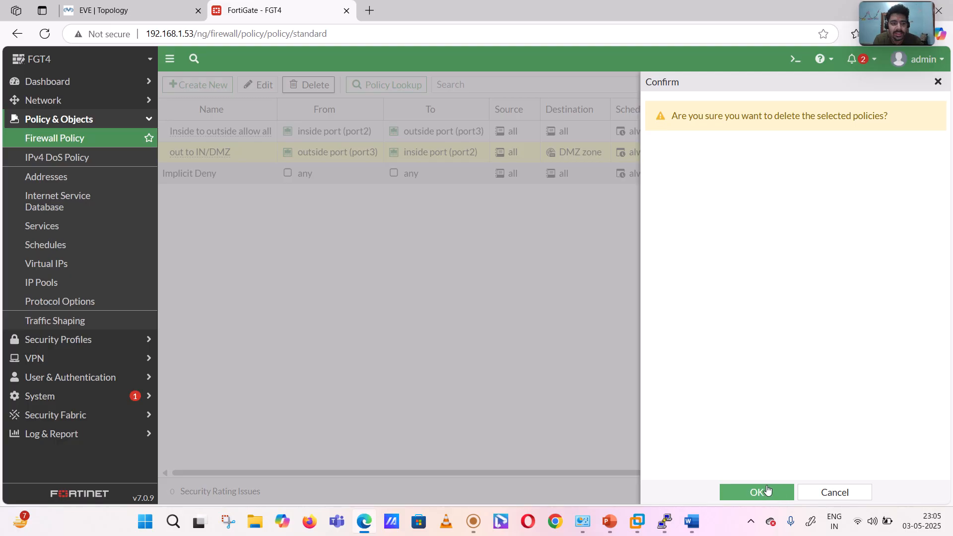
click(767, 491)
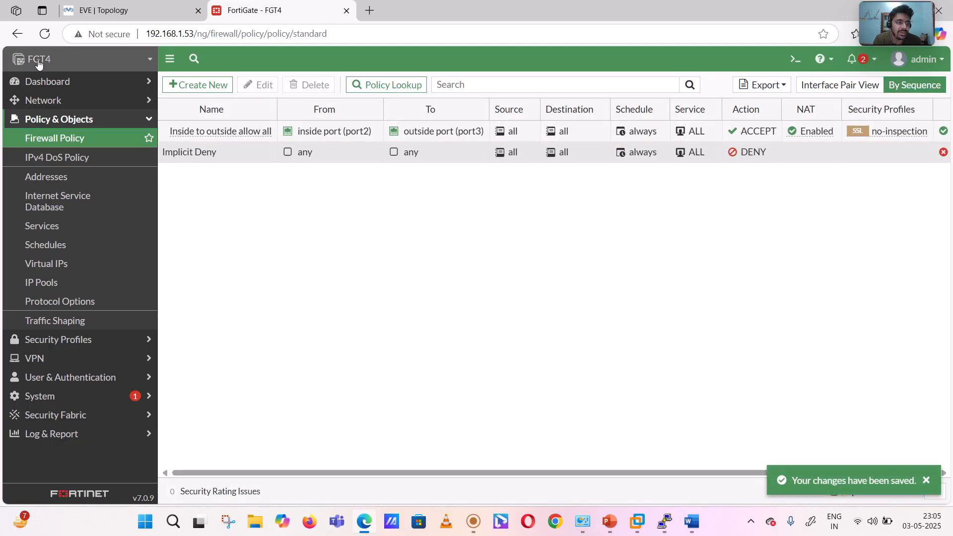
click(45, 35)
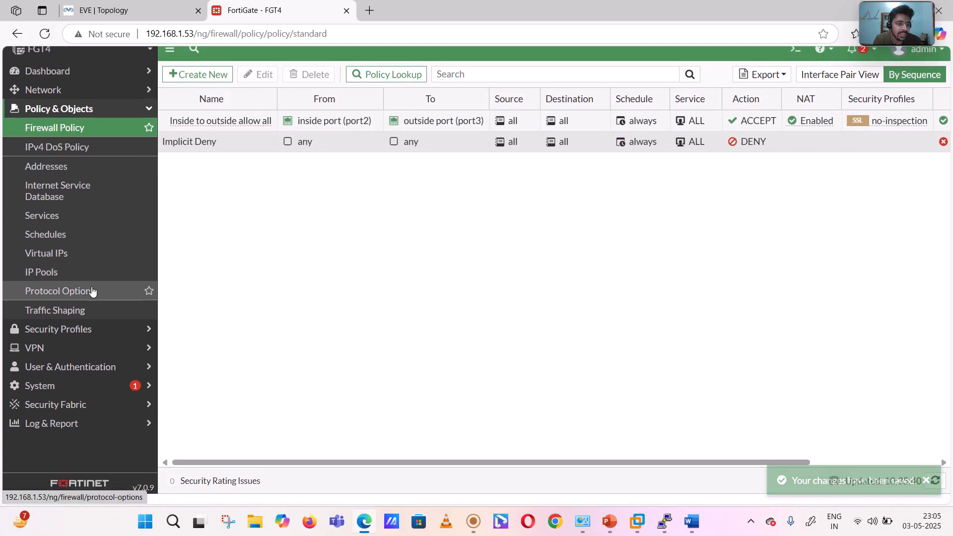
- Turn Central SNAT back on in the system settings, keeping NGFW mode profile-based, and apply the change
click(63, 395)
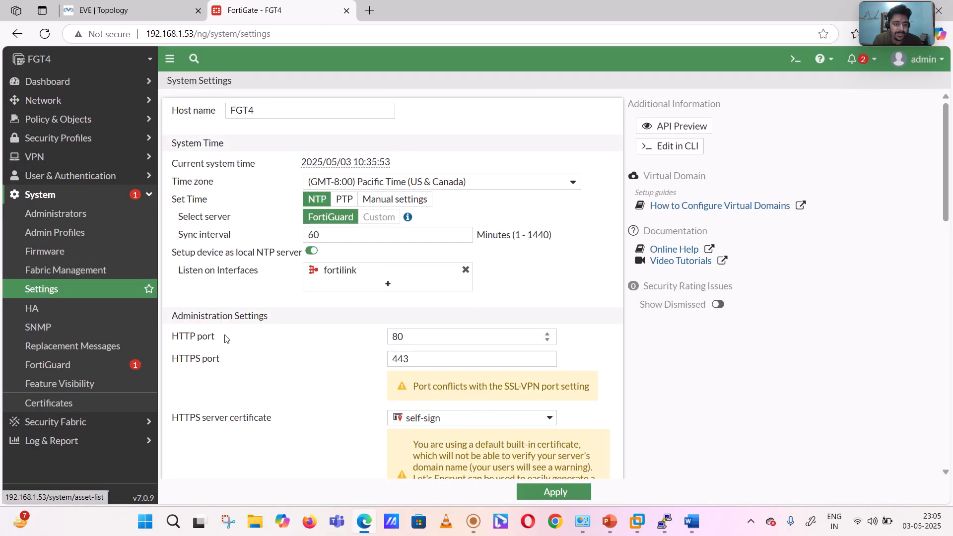
scroll(226, 336, down, 8)
scroll(226, 338, down, 5)
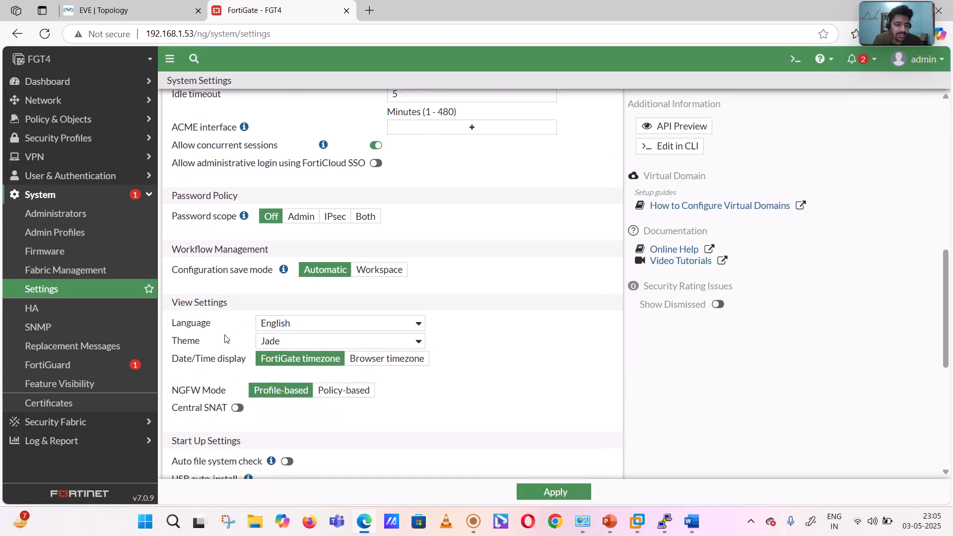
scroll(224, 338, down, 3)
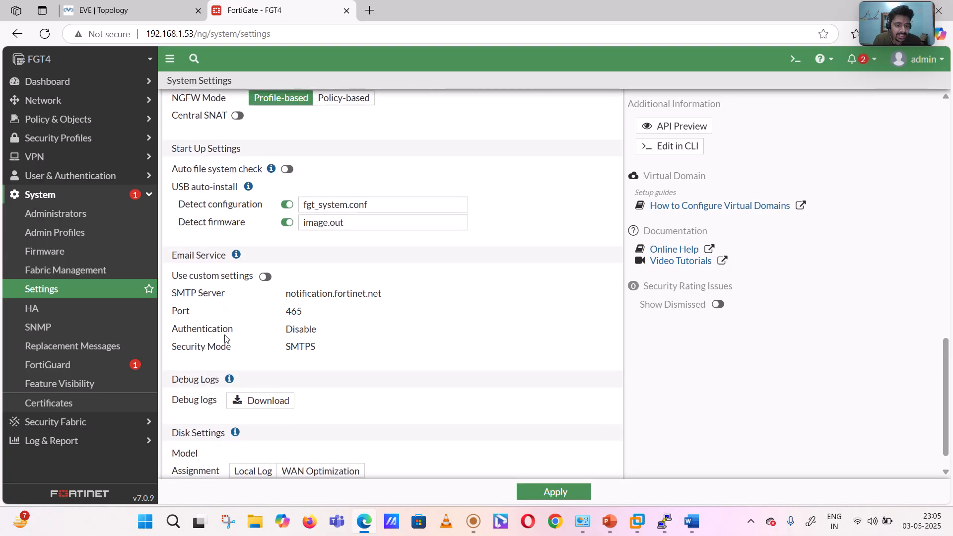
scroll(224, 338, up, 3)
right_click(224, 338)
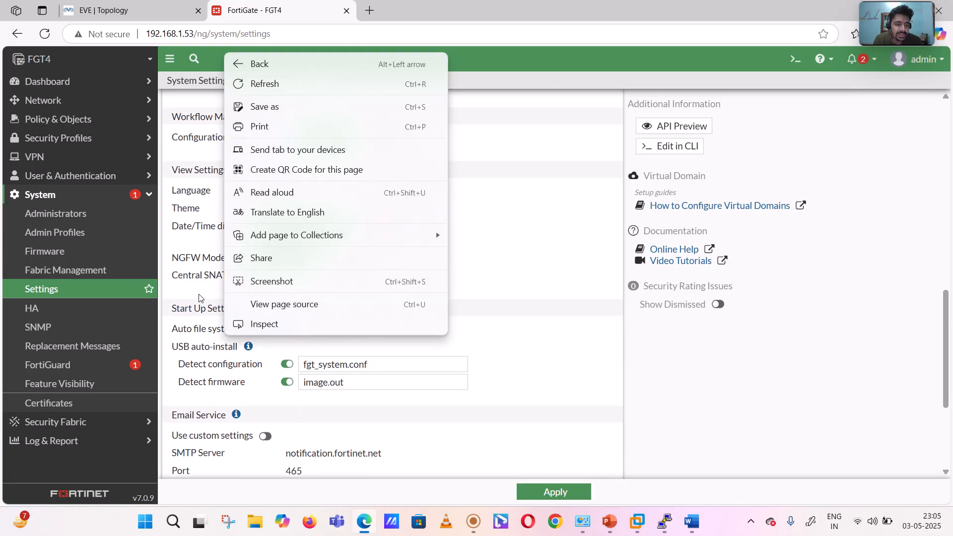
drag(194, 294, 237, 276)
click(237, 276)
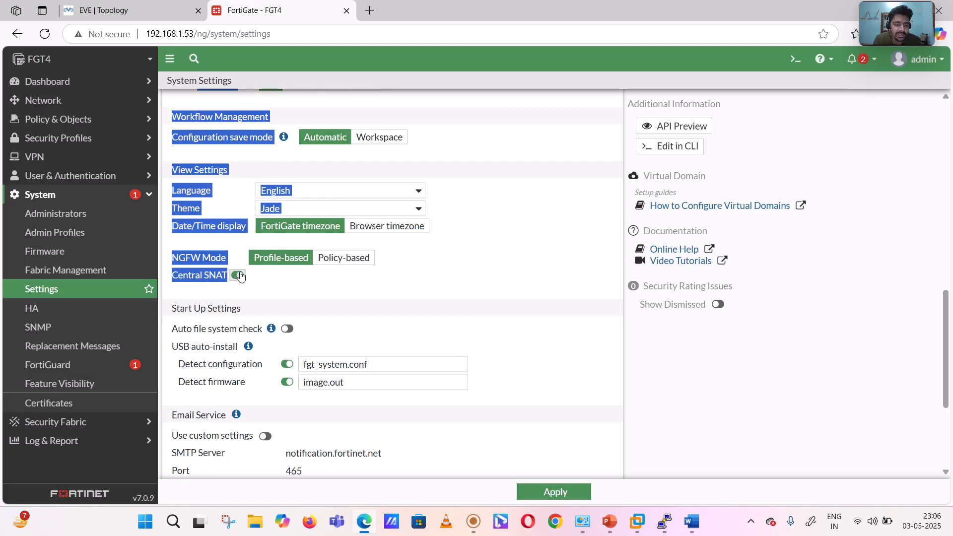
click(333, 285)
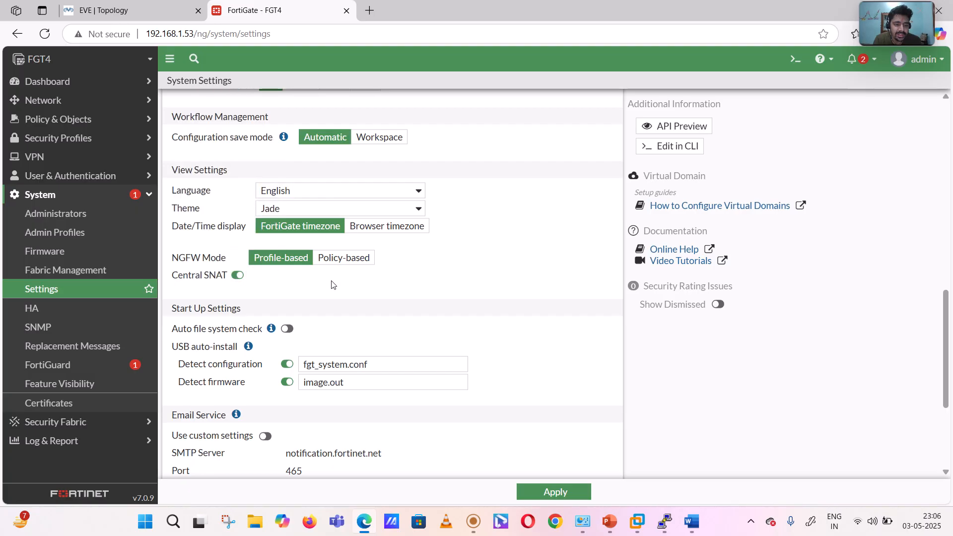
click(571, 497)
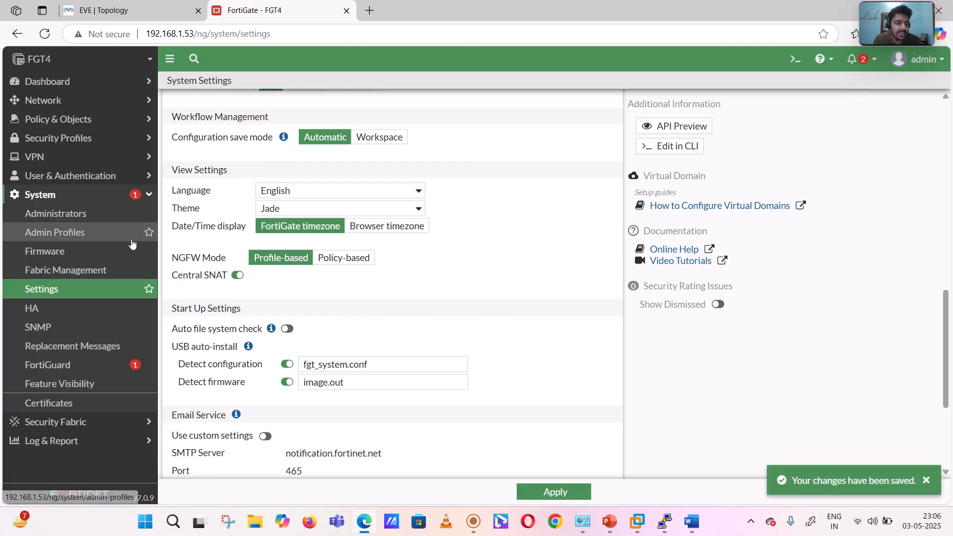
- Examine the interfaces, addresses and IP pool of the existing inside-to-outside Central SNAT policy
click(93, 128)
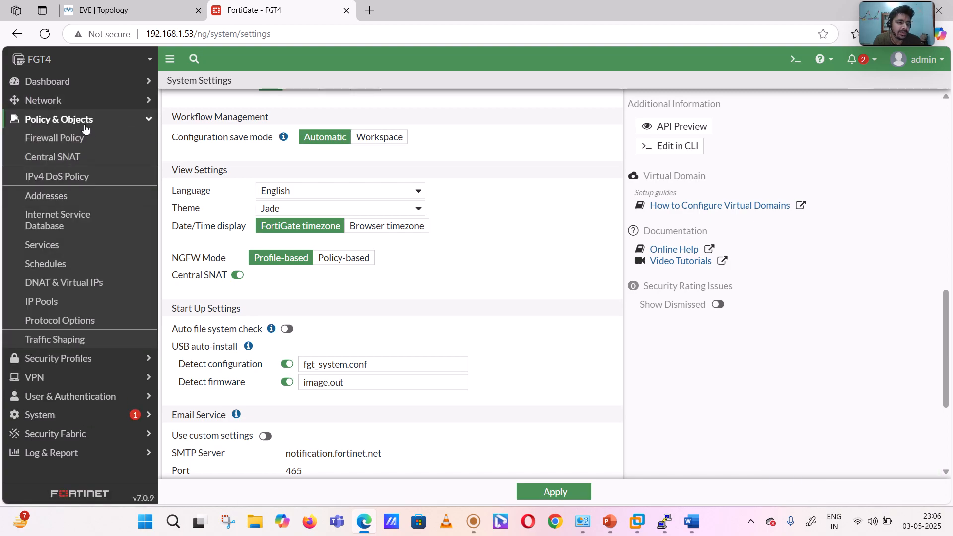
click(68, 160)
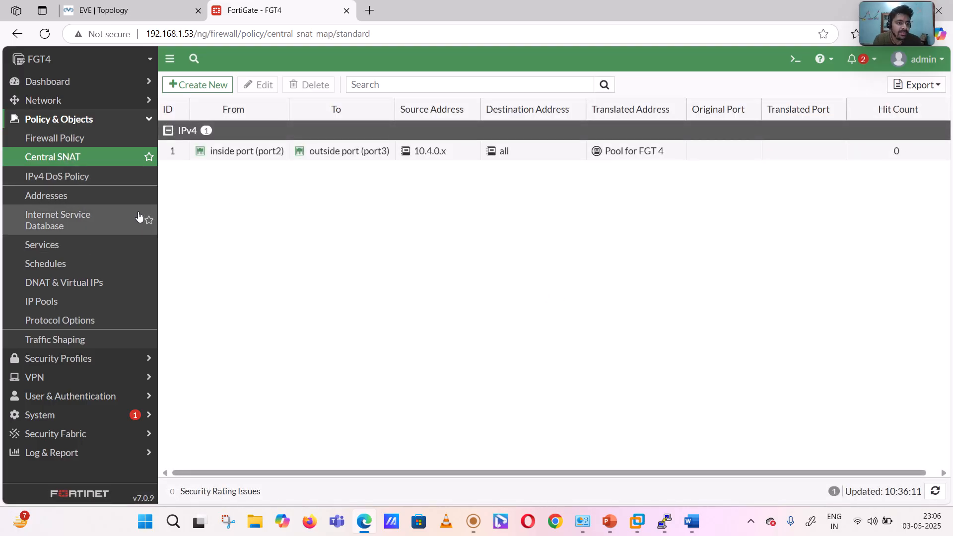
mouse_move(246, 151)
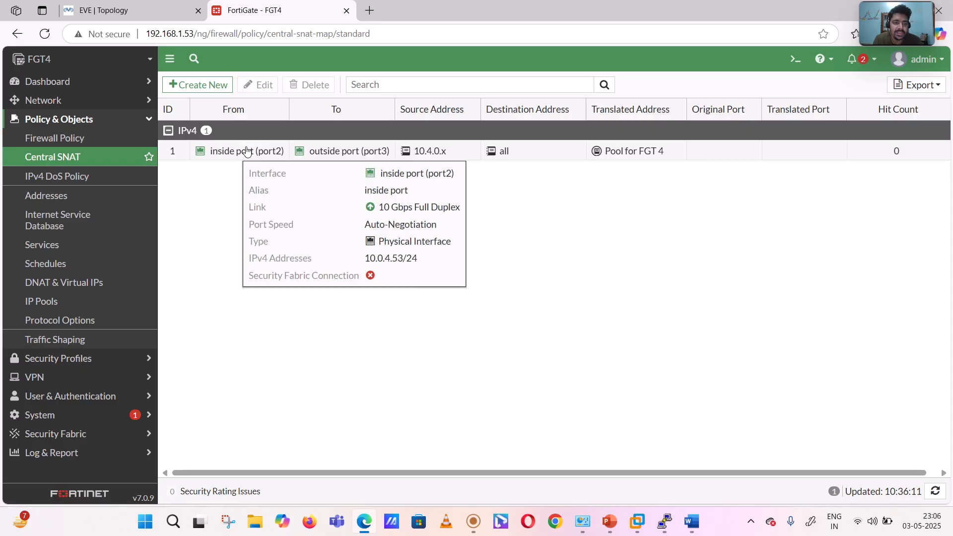
click(246, 152)
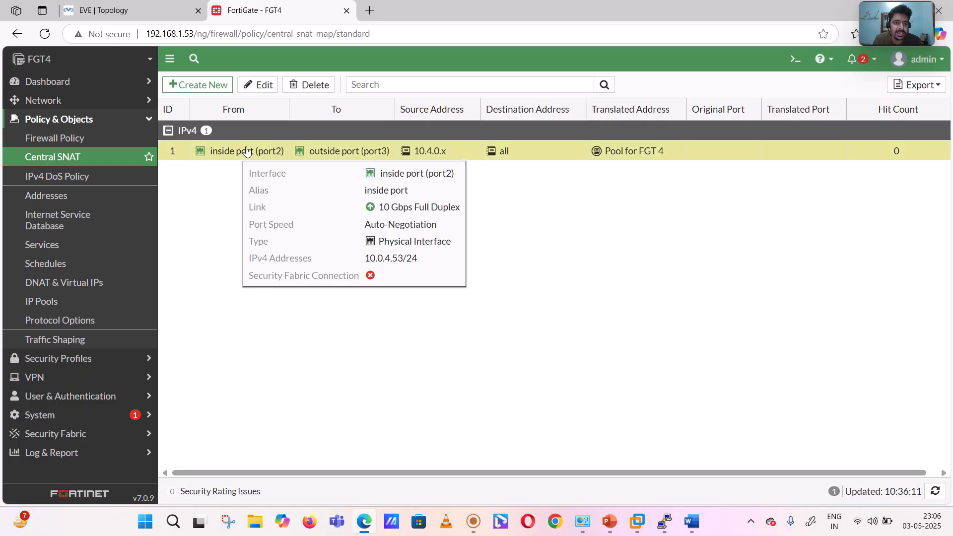
click(253, 84)
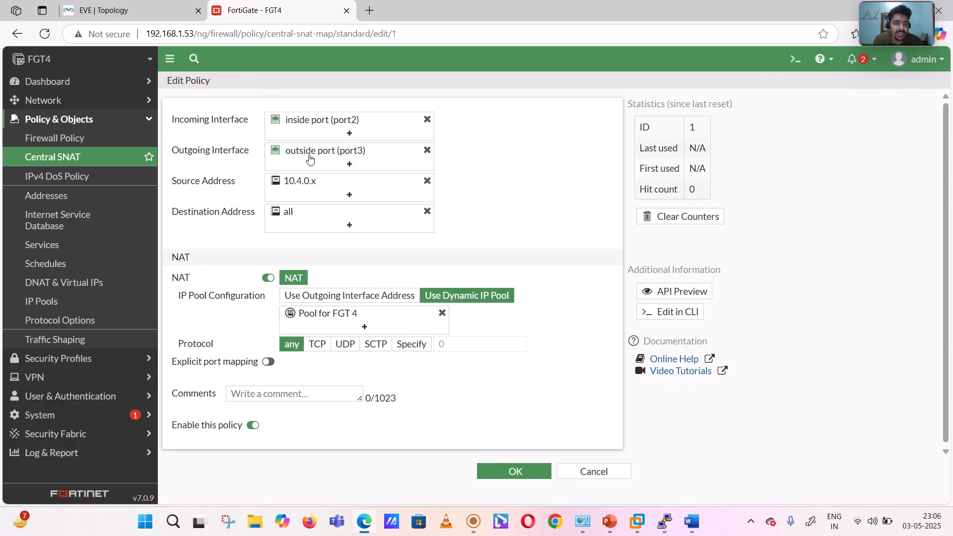
mouse_move(328, 123)
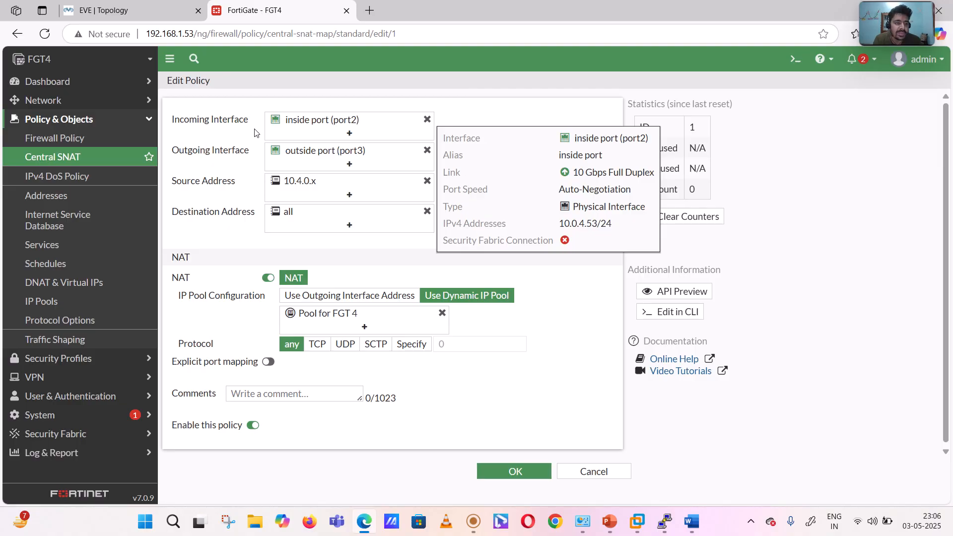
- Rename the "DMZ zone" DNAT virtual IP as "DMZ zone for cental SNAT" and save it
click(73, 119)
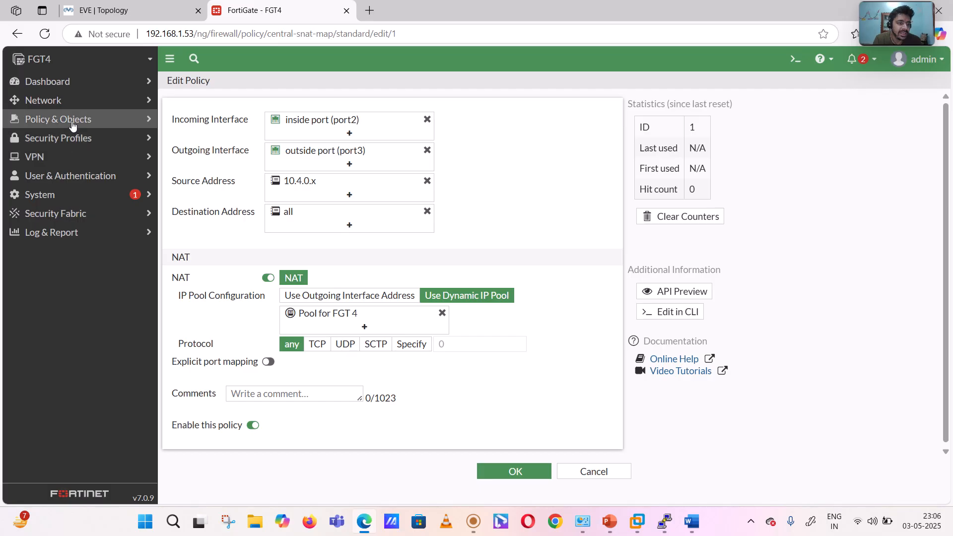
click(73, 122)
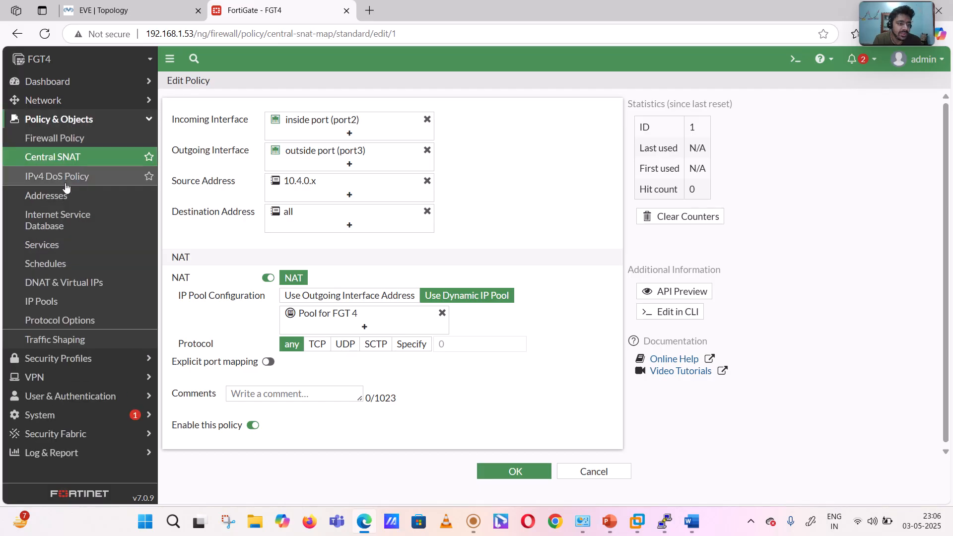
click(71, 284)
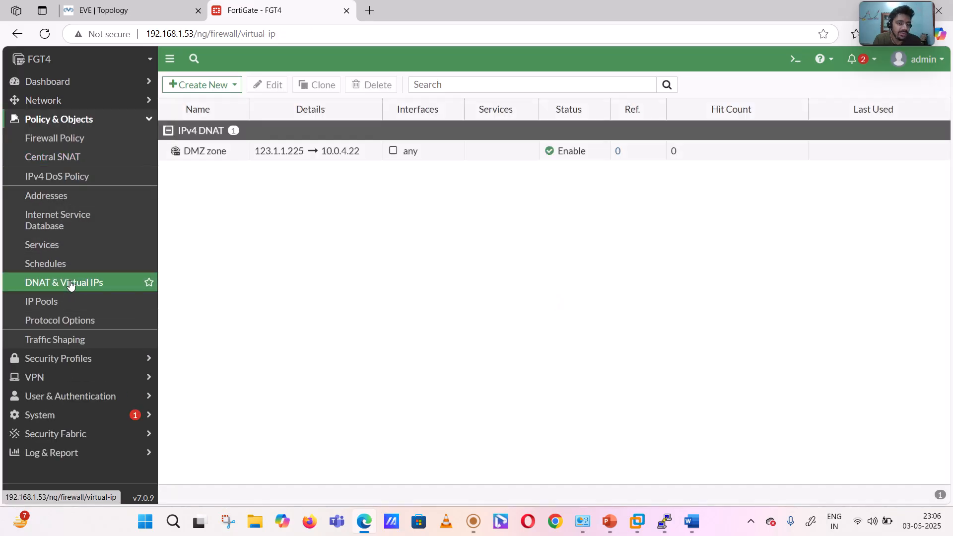
click(291, 158)
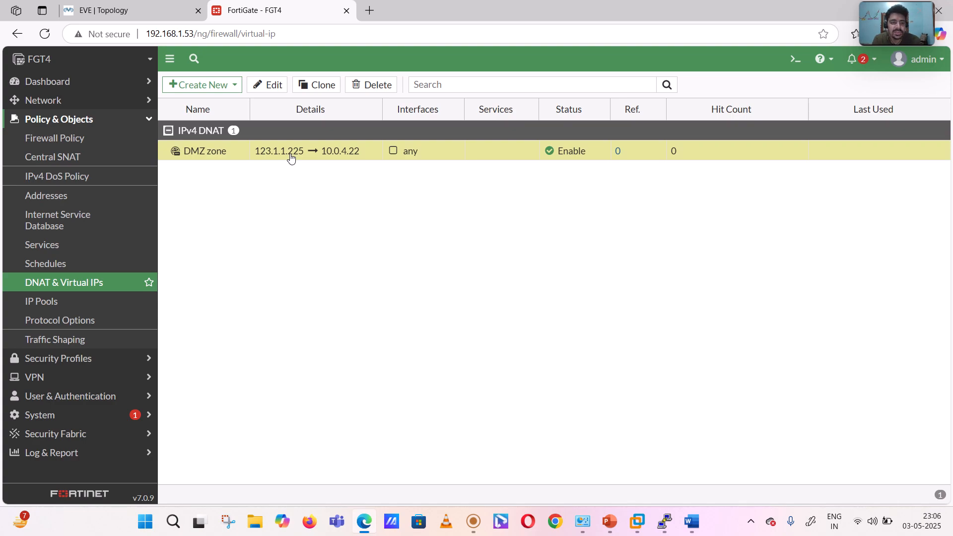
click(268, 86)
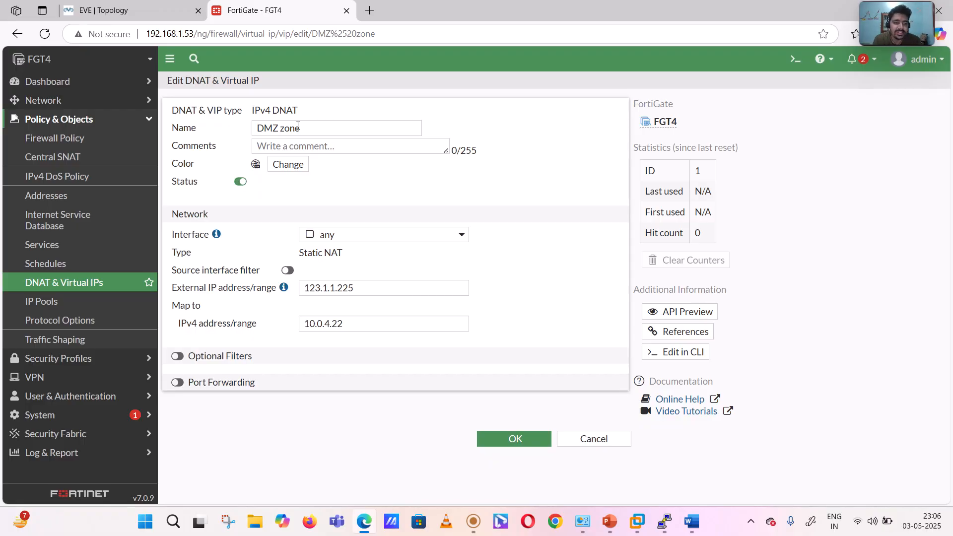
click(303, 127)
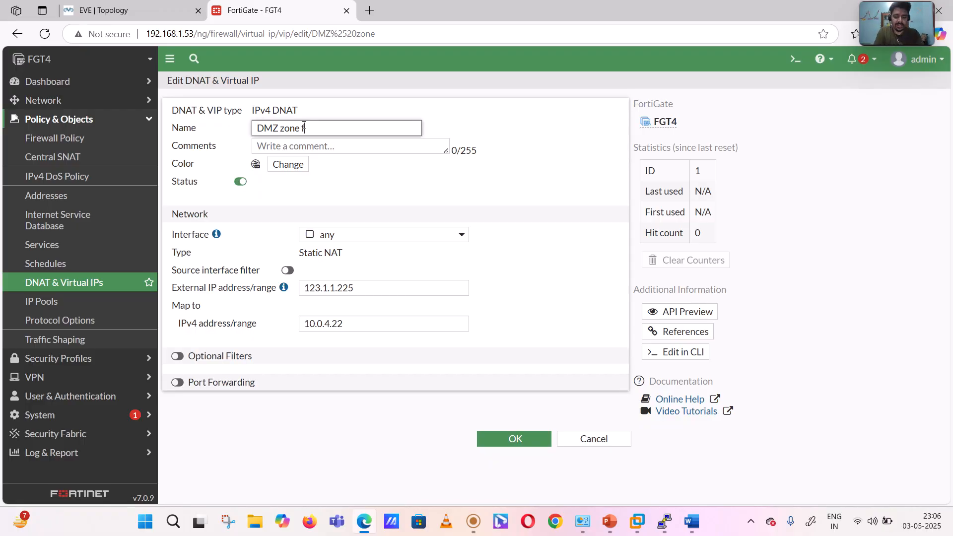
text(for cental SNAT)
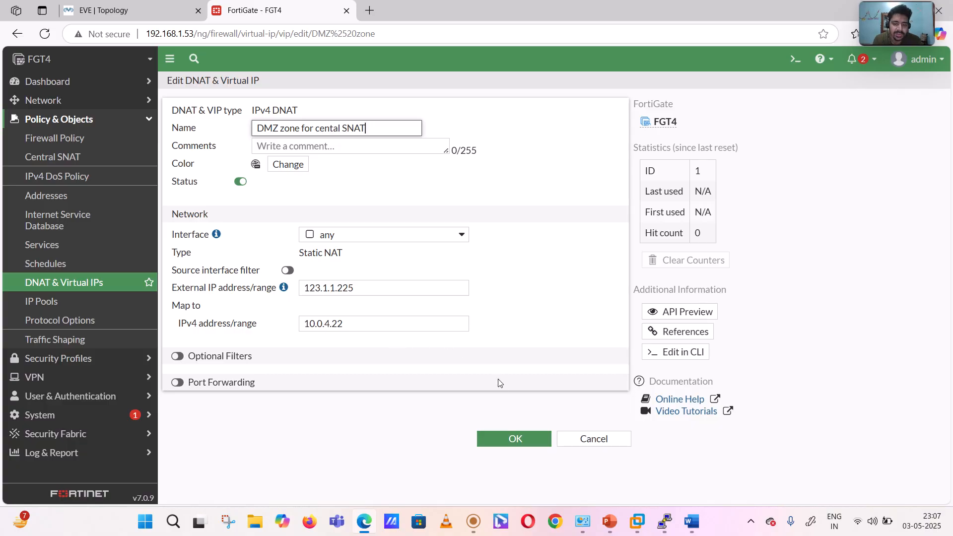
click(499, 444)
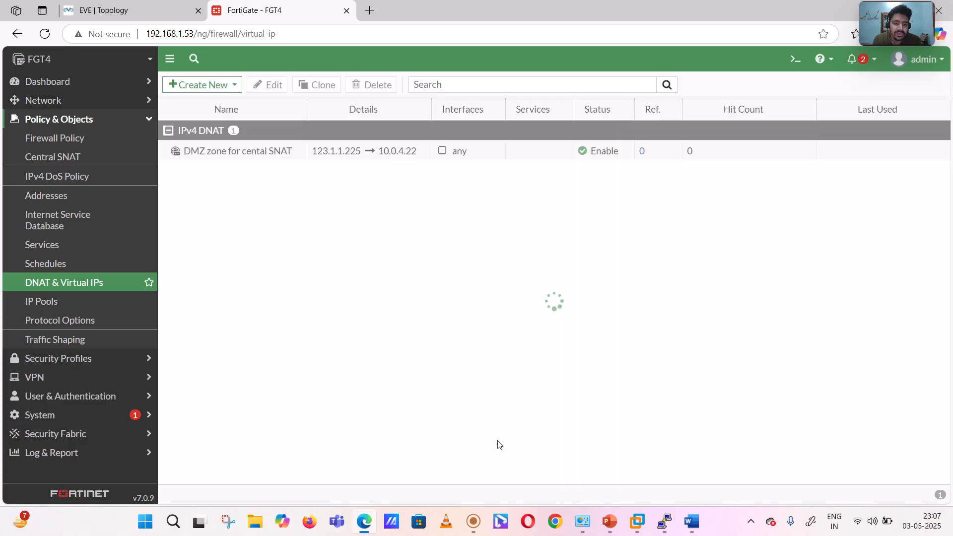
click(65, 157)
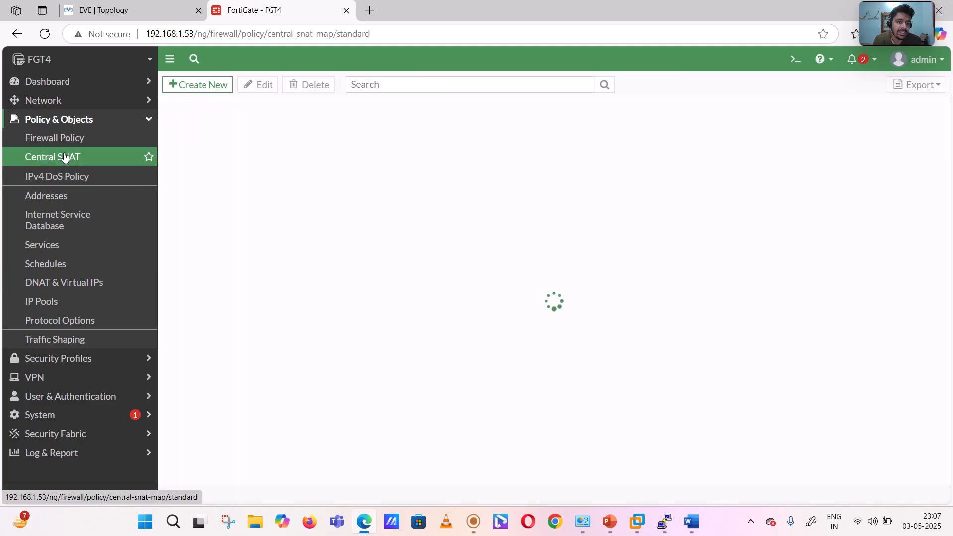
click(203, 85)
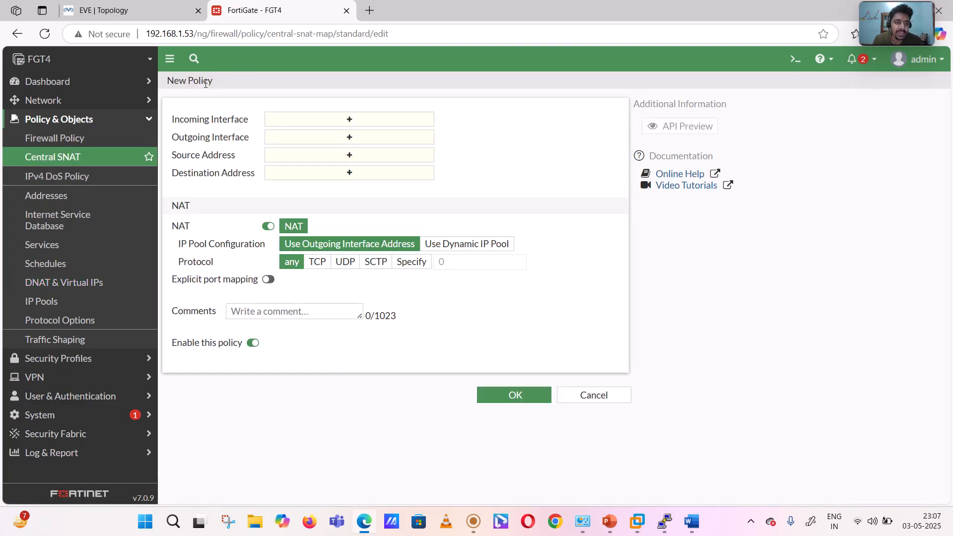
click(332, 120)
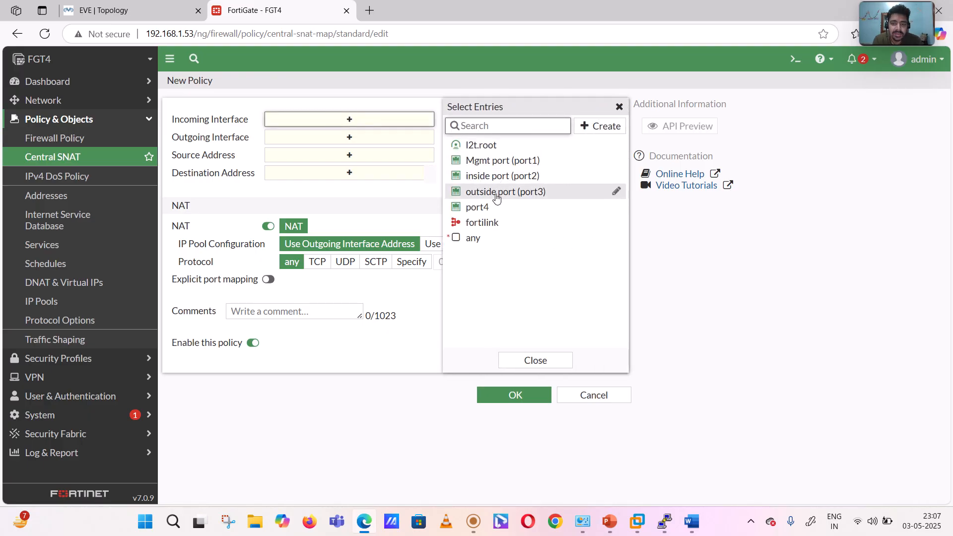
click(496, 192)
click(350, 149)
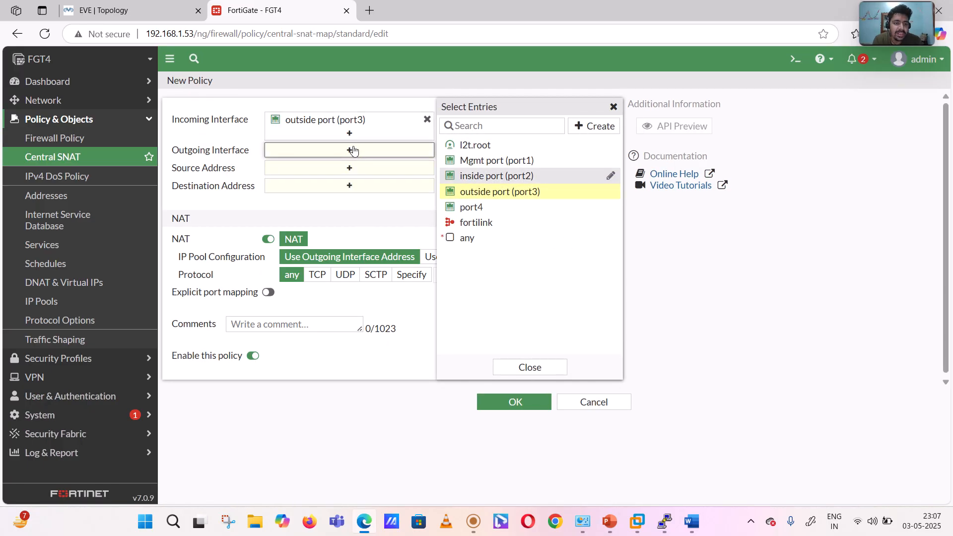
click(481, 177)
click(347, 186)
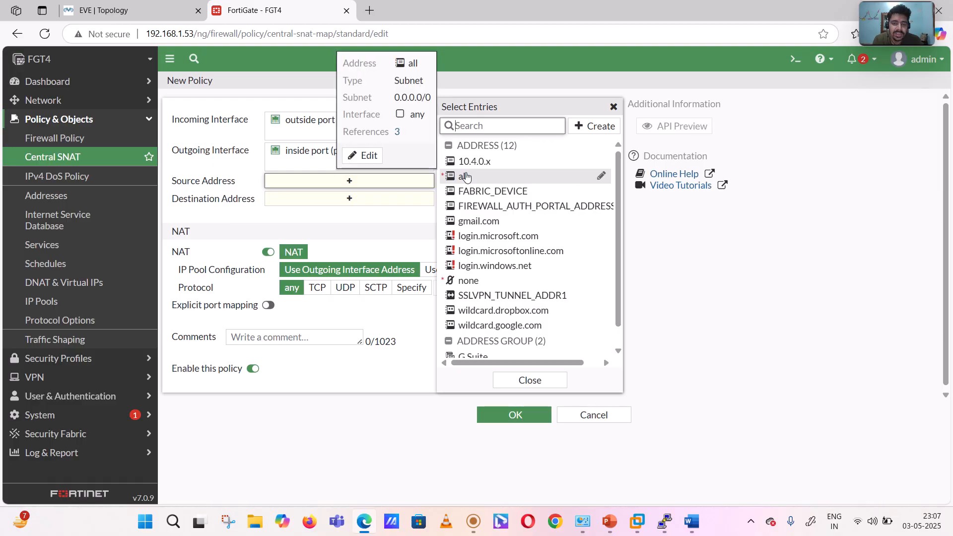
click(465, 178)
click(347, 213)
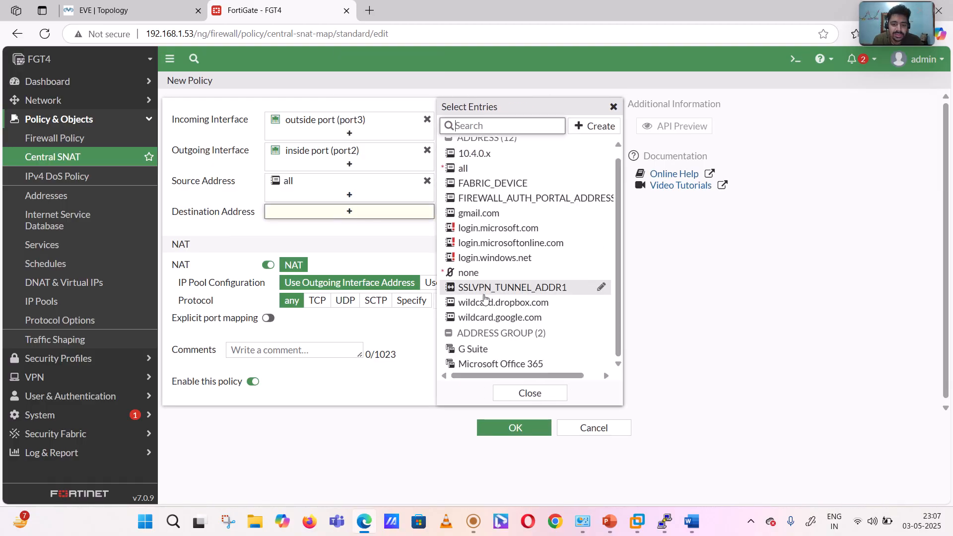
scroll(485, 295, down, 1)
scroll(595, 194, up, 1)
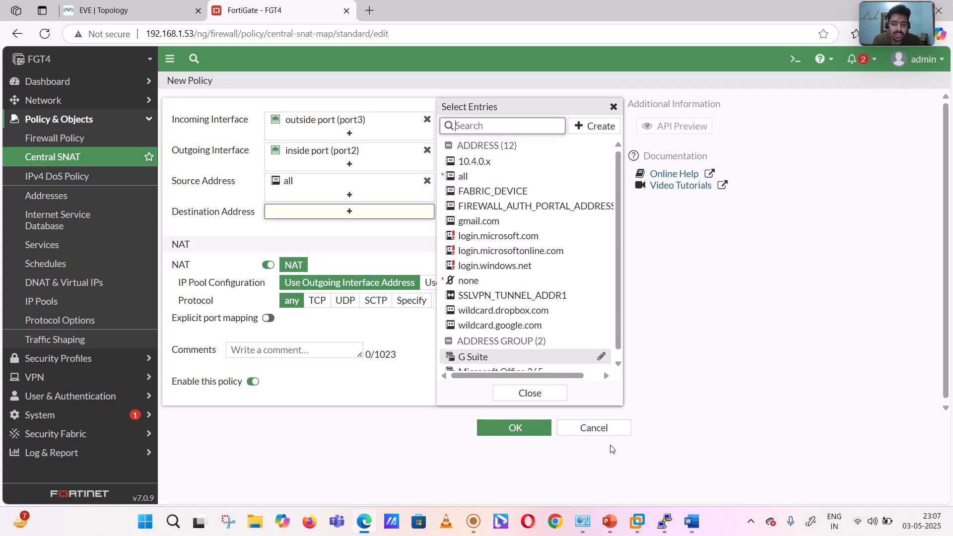
click(592, 428)
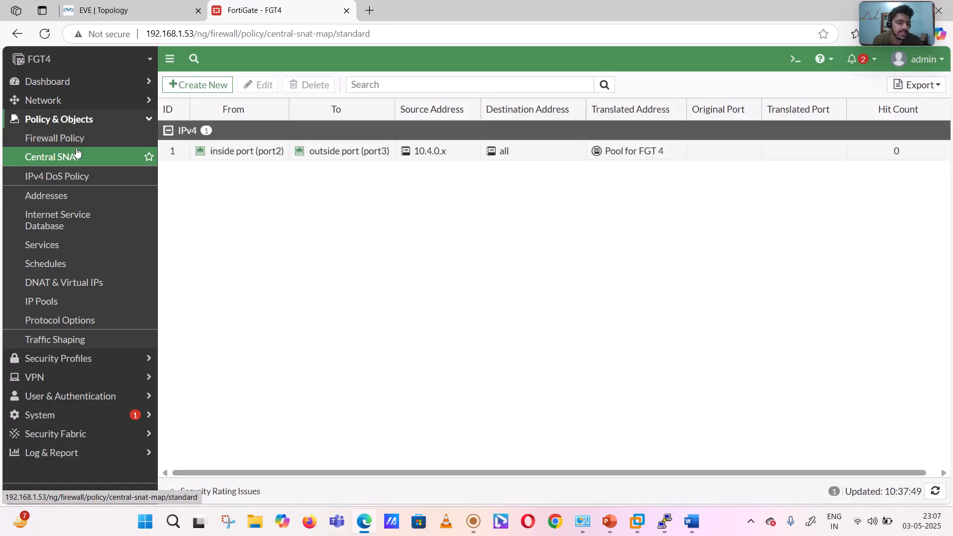
- Start a new firewall policy named "Outside to DMZ zone" from outside port (port3) to inside port (port2) with source all
click(75, 136)
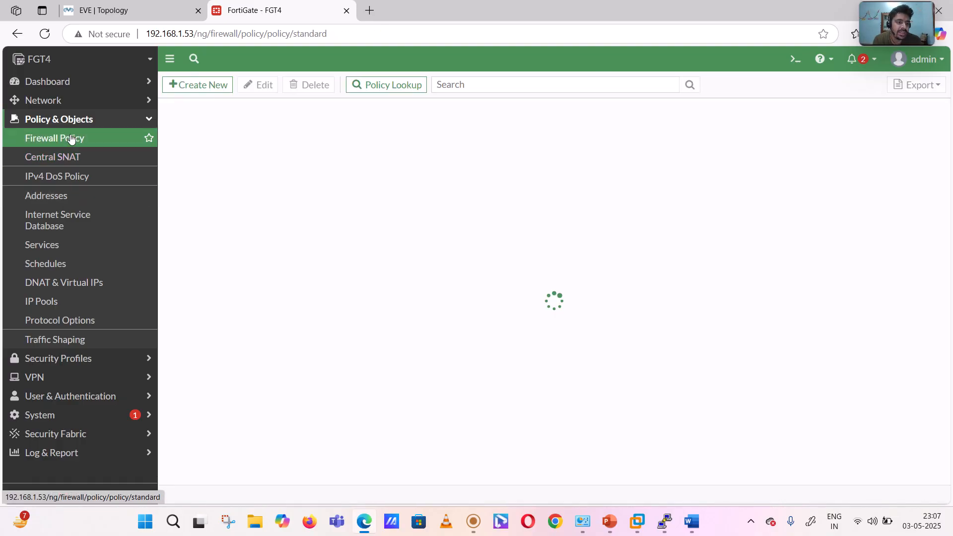
click(187, 89)
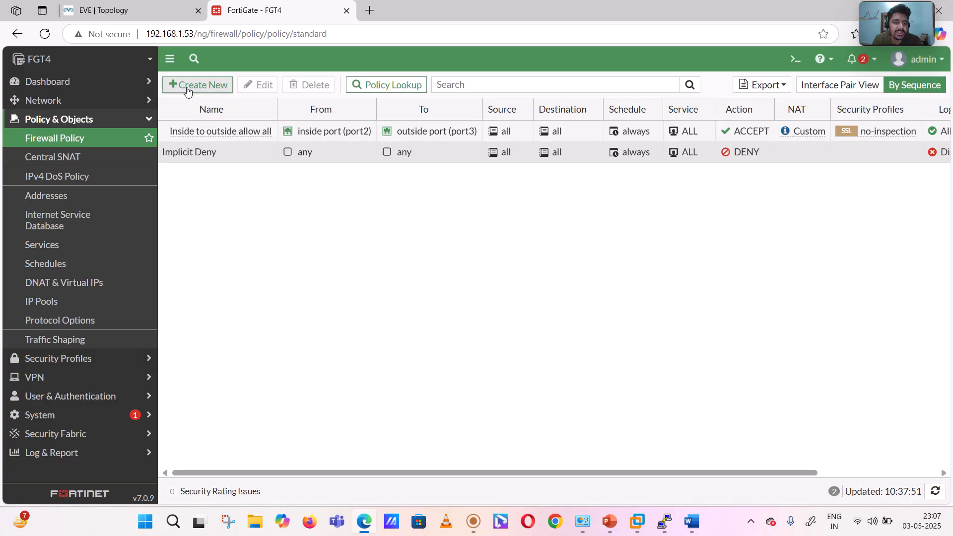
click(294, 123)
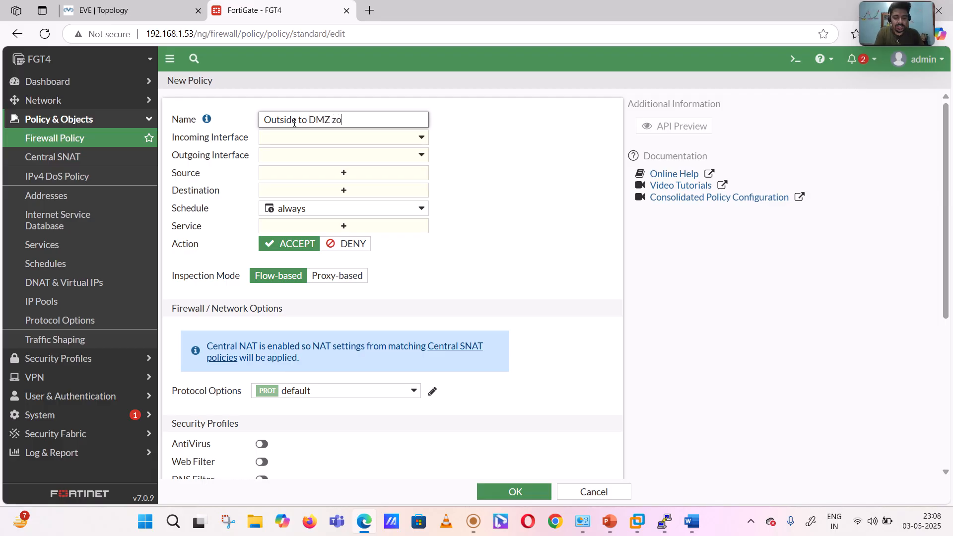
click(329, 140)
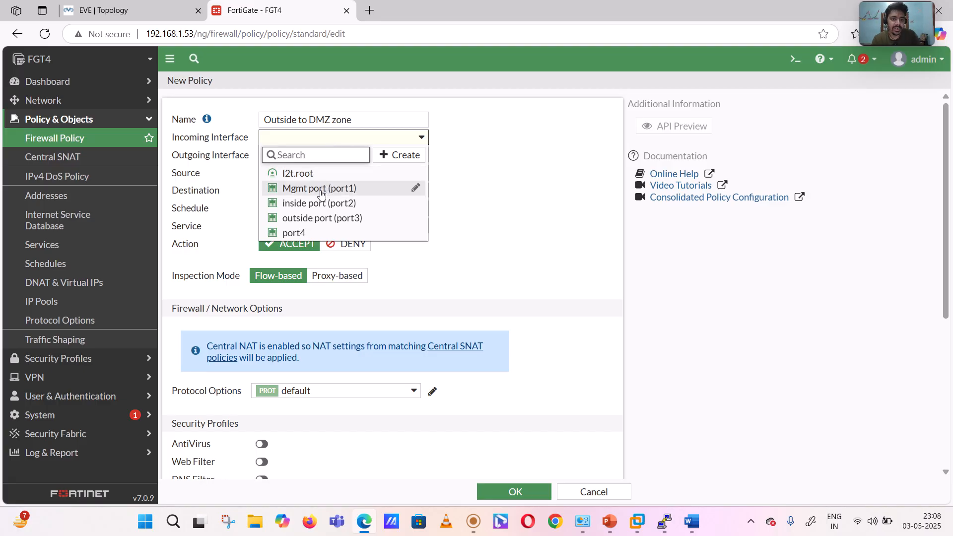
click(319, 218)
click(325, 158)
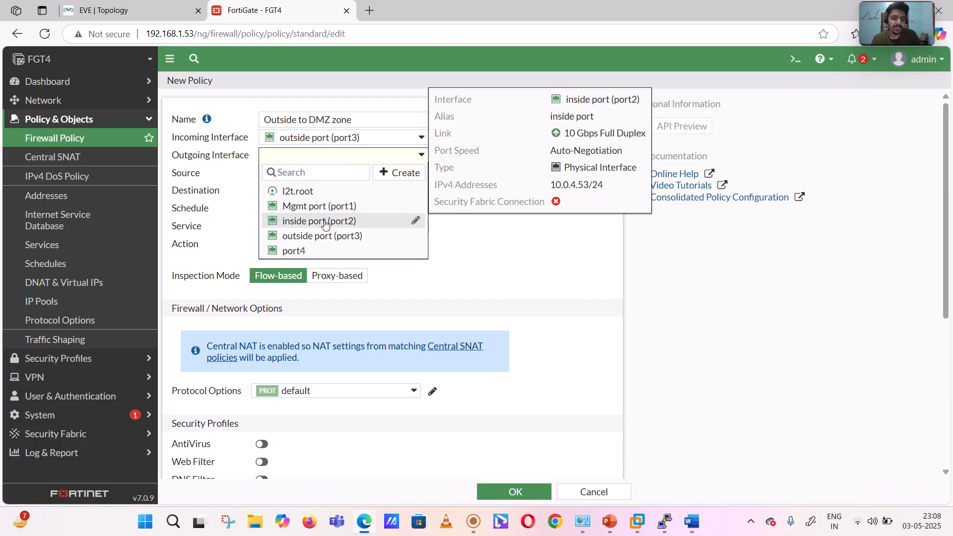
click(324, 222)
click(331, 178)
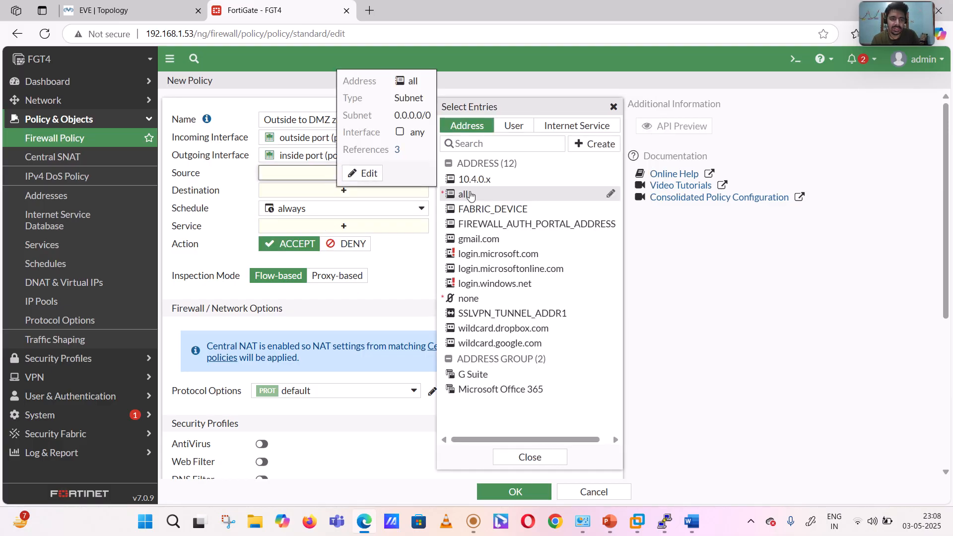
click(494, 194)
- Start a new subnet address for the policy's destination, named "DMZ Web server 1", with IP/netmask 10.0.4.22/24
click(344, 204)
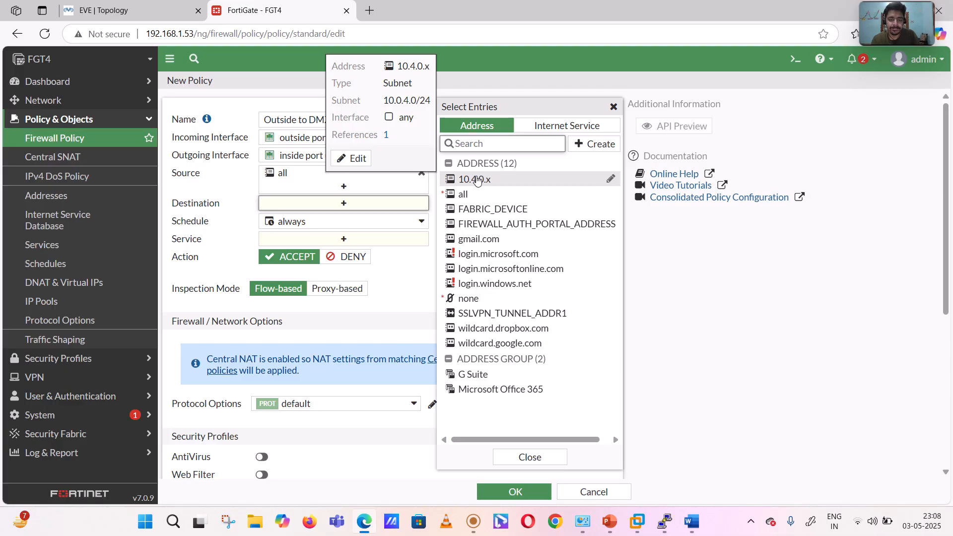
click(588, 145)
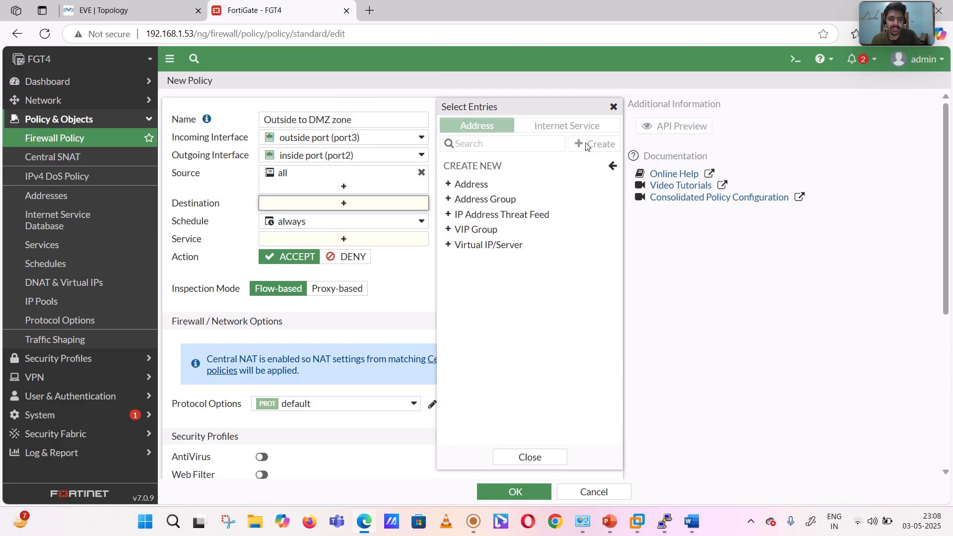
click(472, 184)
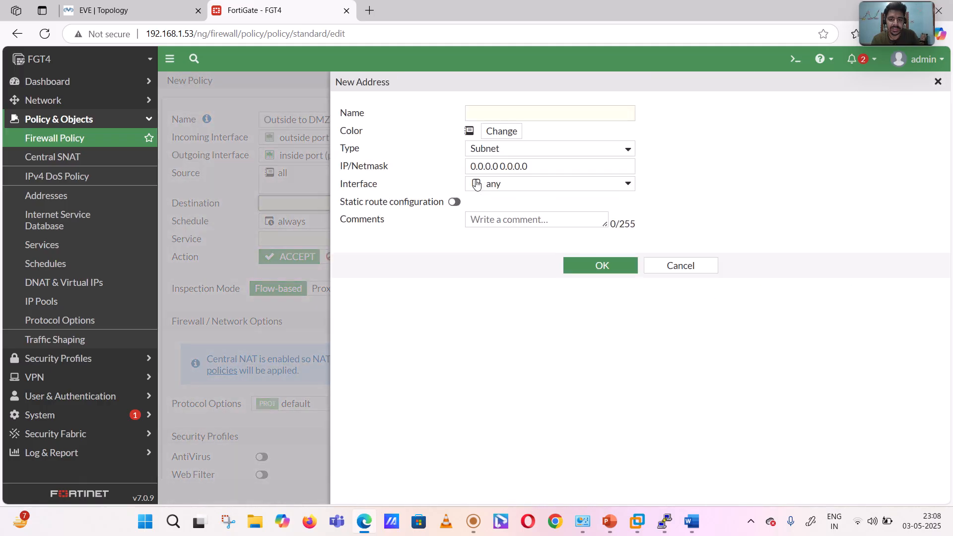
click(515, 116)
text(D)
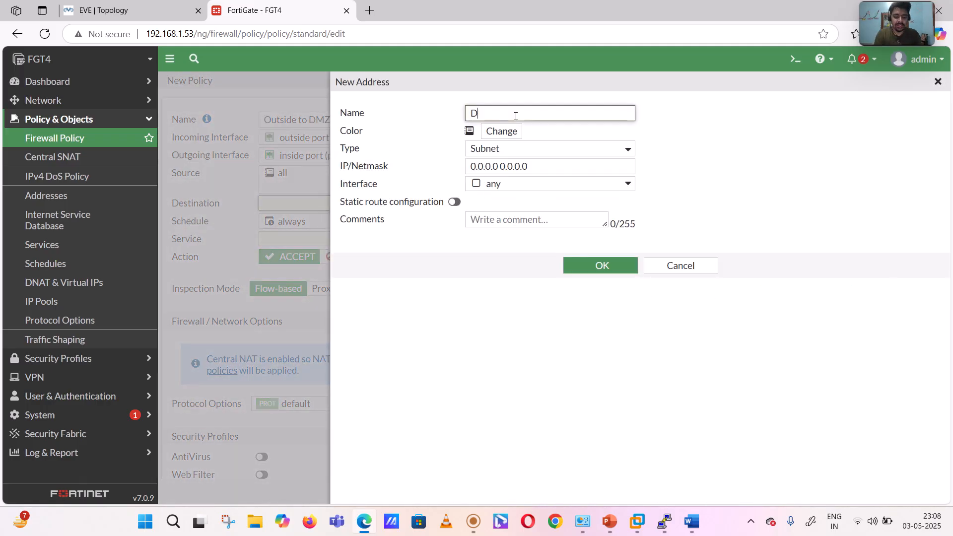
text(MZ Webserver 1)
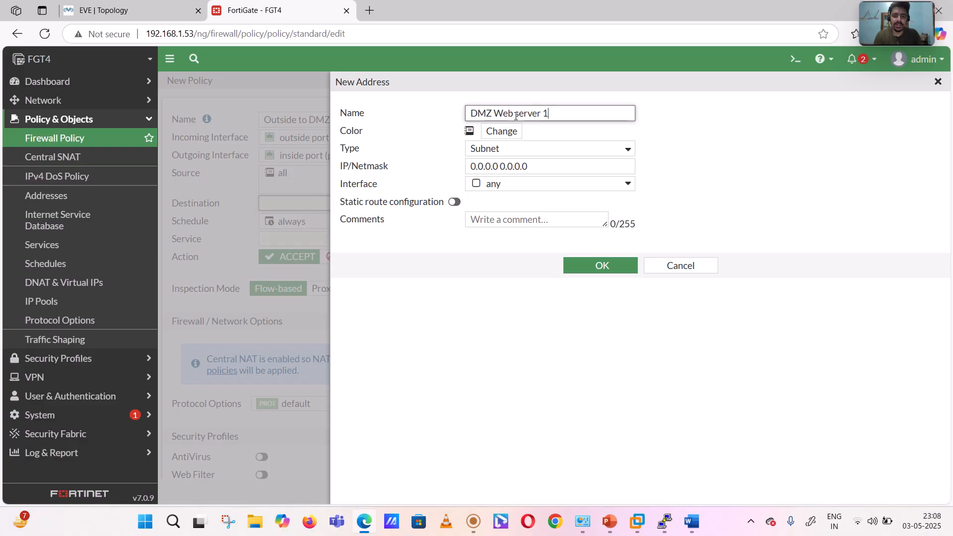
click(554, 170)
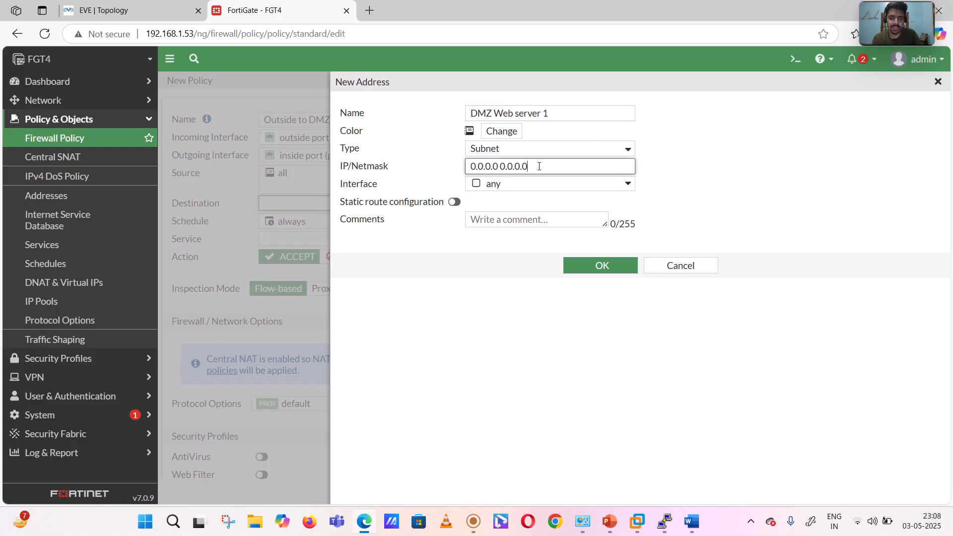
key(ctrl+a)
text(10.)
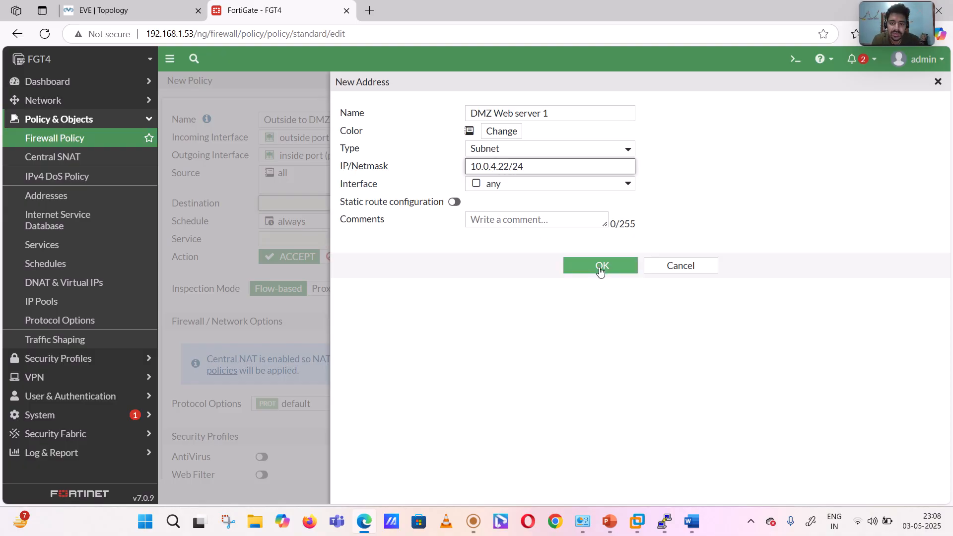
- Change the color of the new "DMZ Web server 1" address to orange
click(471, 132)
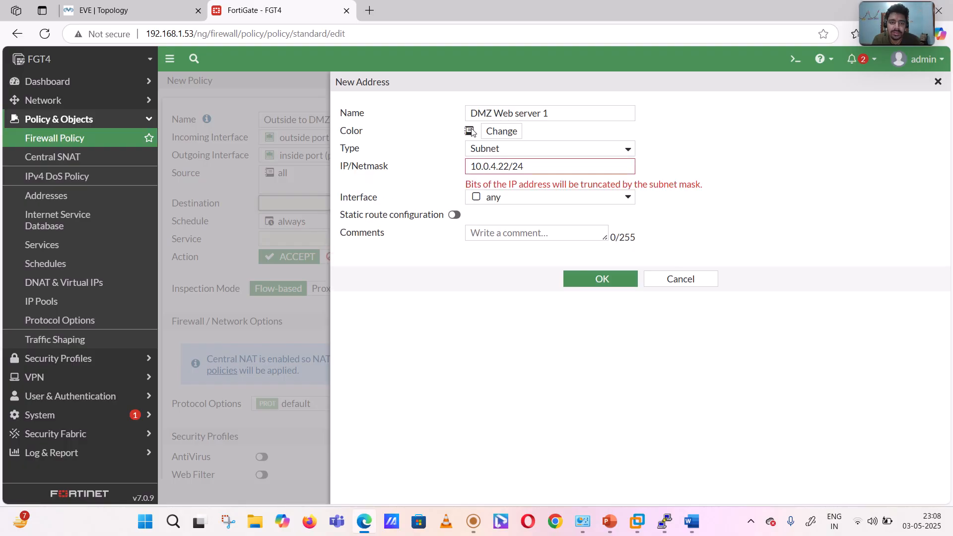
click(489, 134)
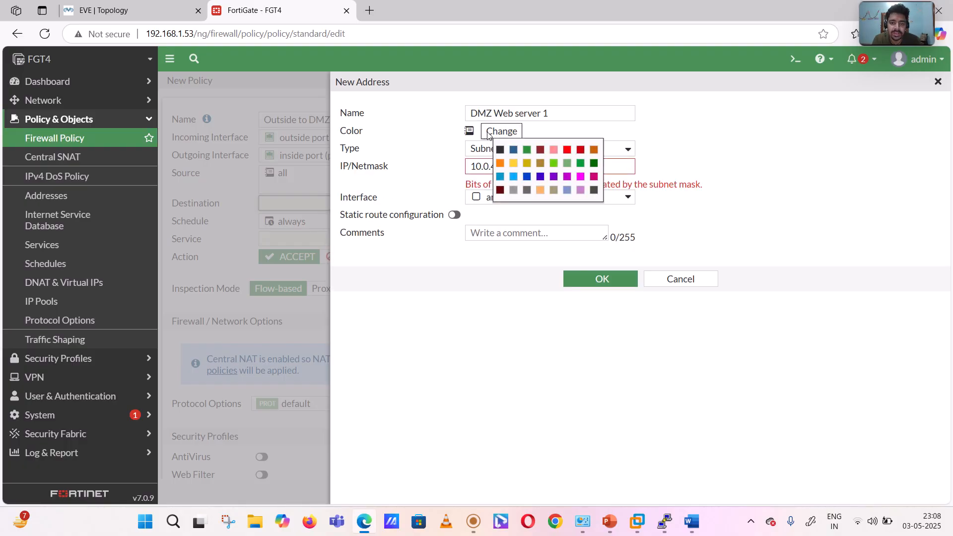
click(500, 163)
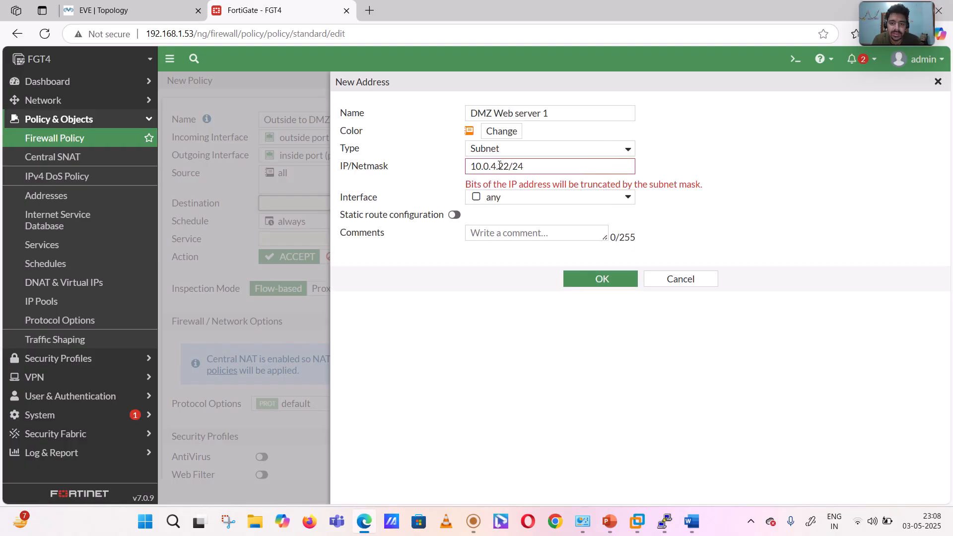
- Correct the IP/netmask of "DMZ Web server 1" to 10.0.4.22/32 and save the address
click(533, 172)
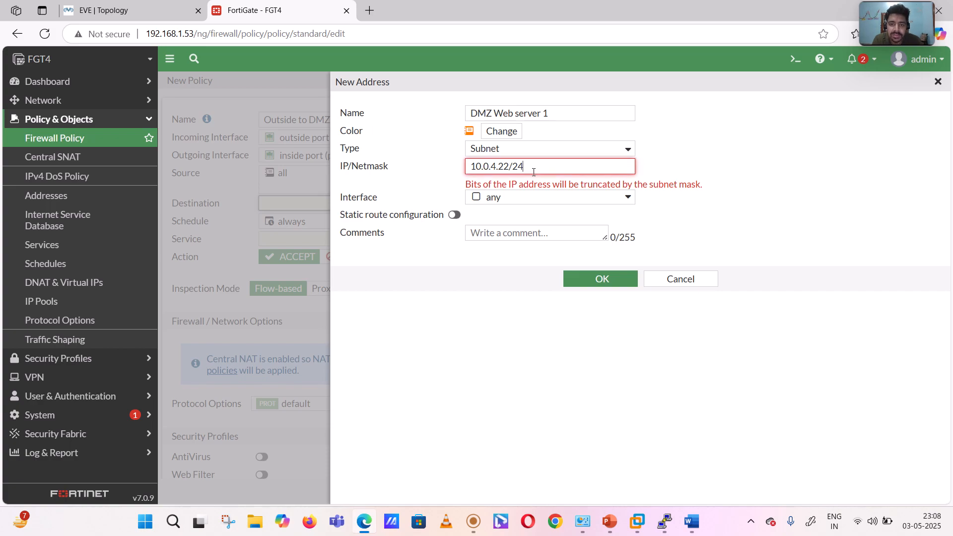
click(615, 280)
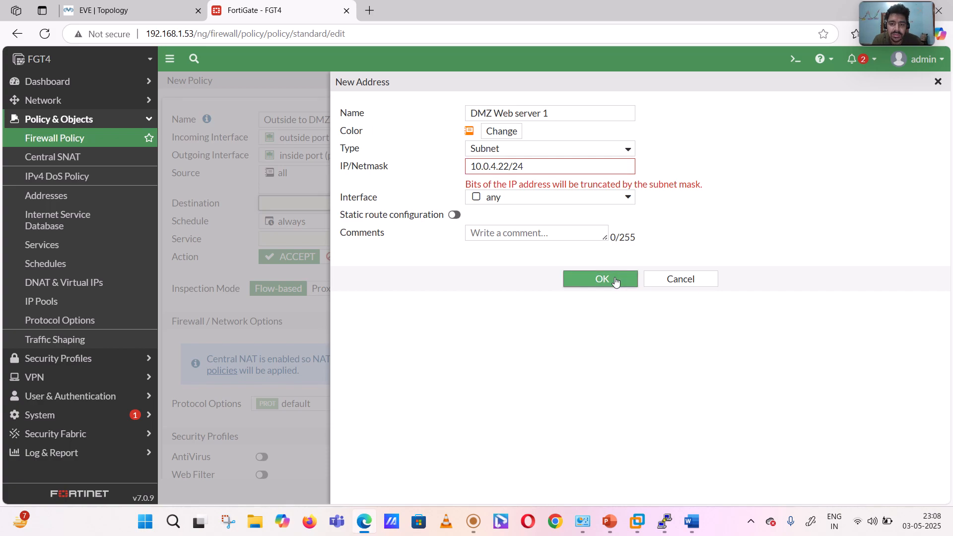
click(528, 163)
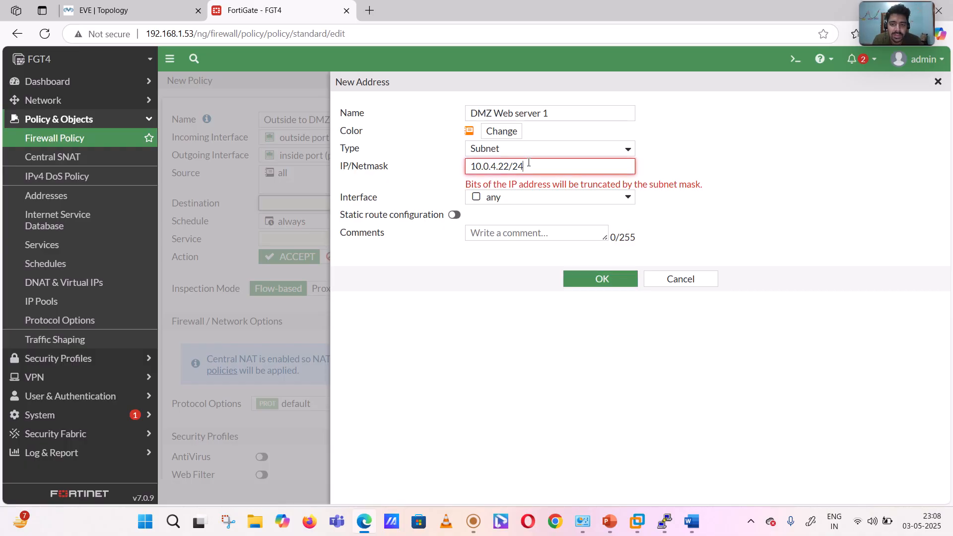
key(BackSpace)
key(BackSpace)
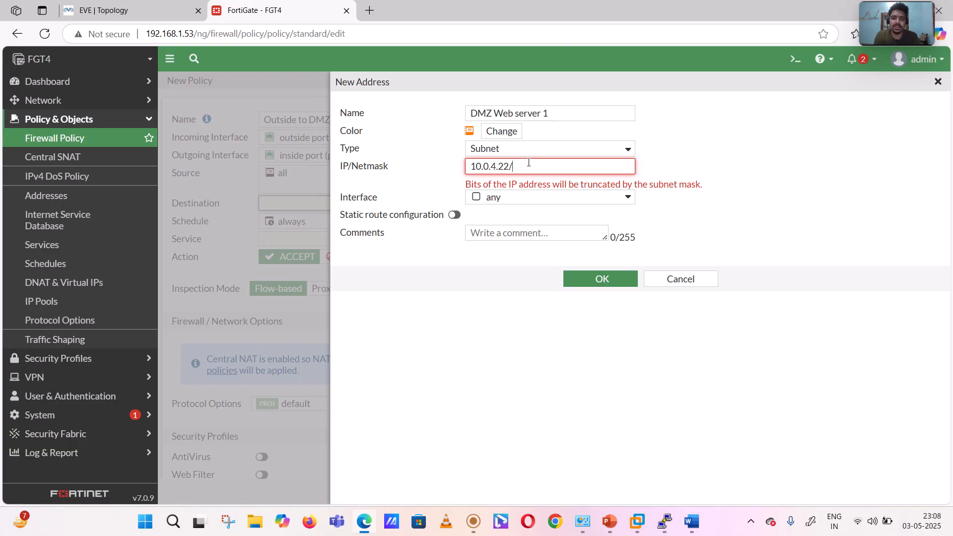
text(32)
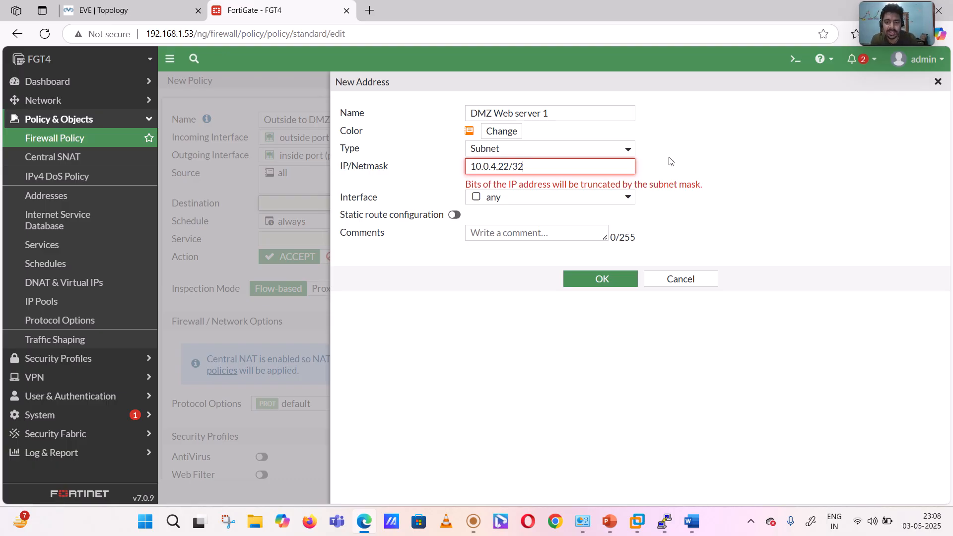
click(602, 272)
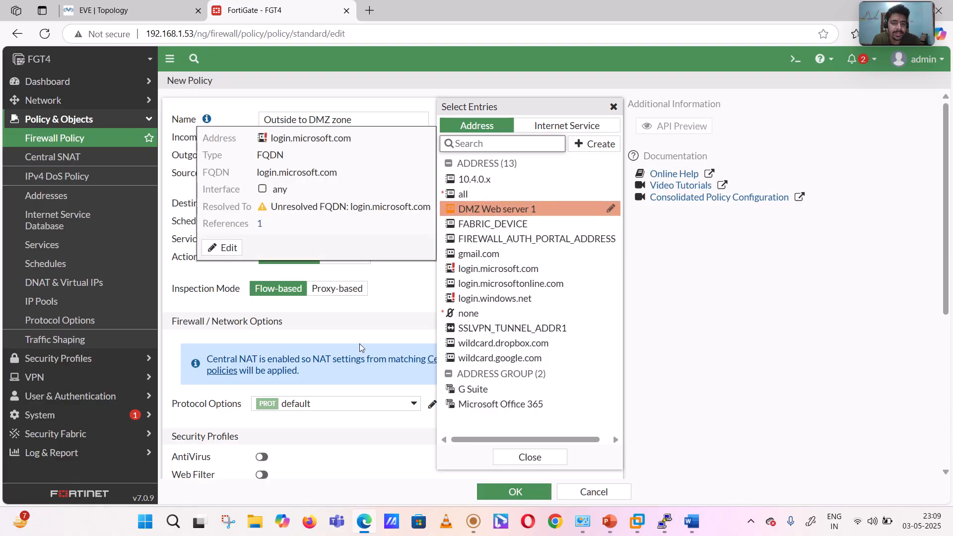
- Set the policy's destination to "DMZ Web server 1" and its service to ALL
click(496, 209)
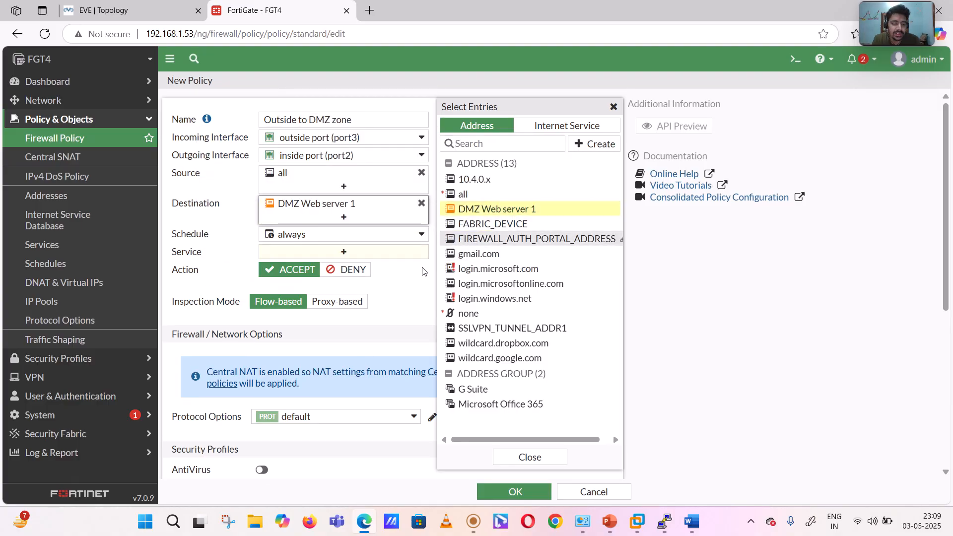
click(407, 285)
click(351, 253)
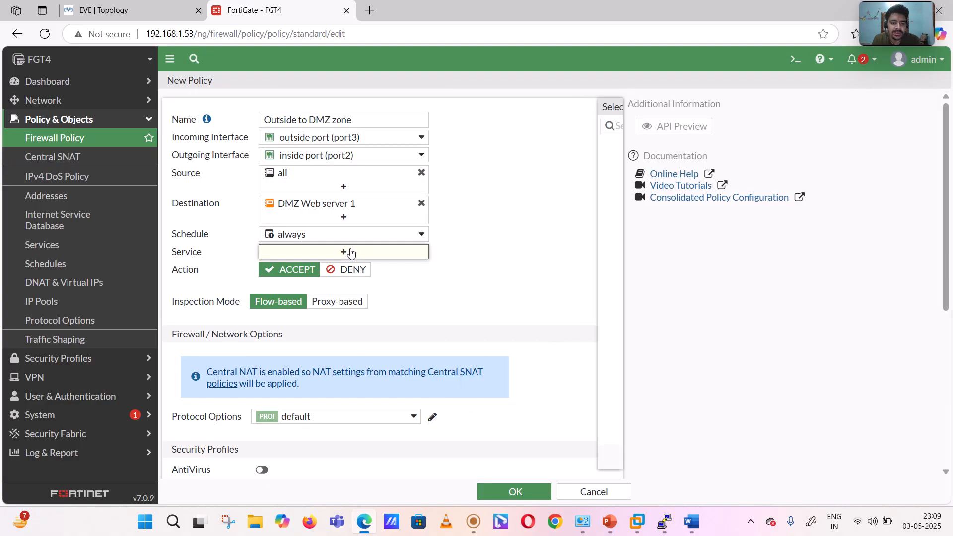
click(467, 175)
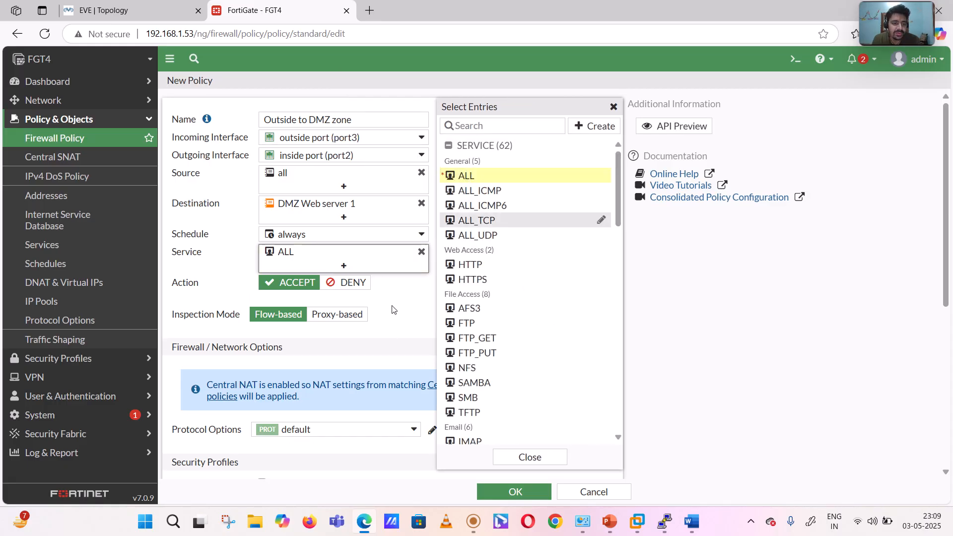
click(395, 326)
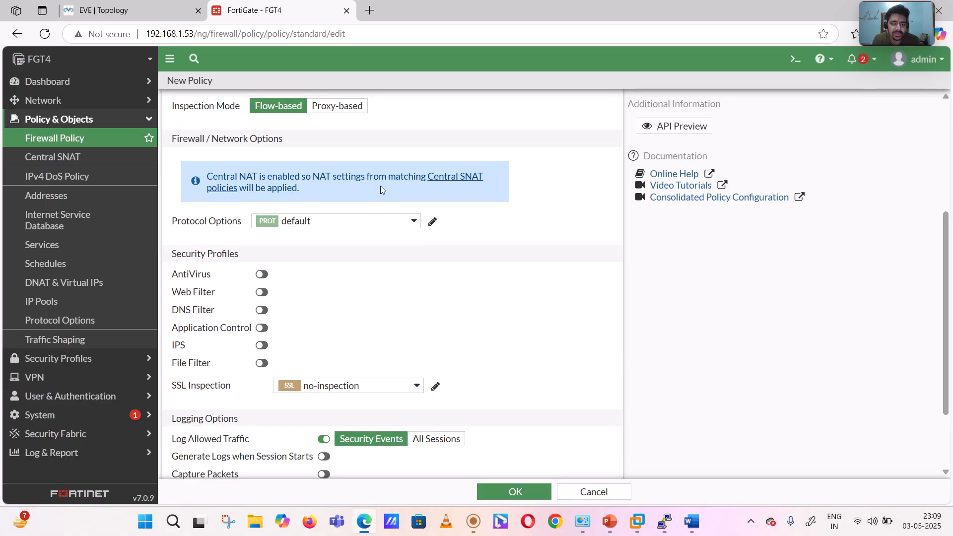
- Log allowed traffic for all sessions and save the "Outside to DMZ zone" policy
scroll(519, 242, down, 2)
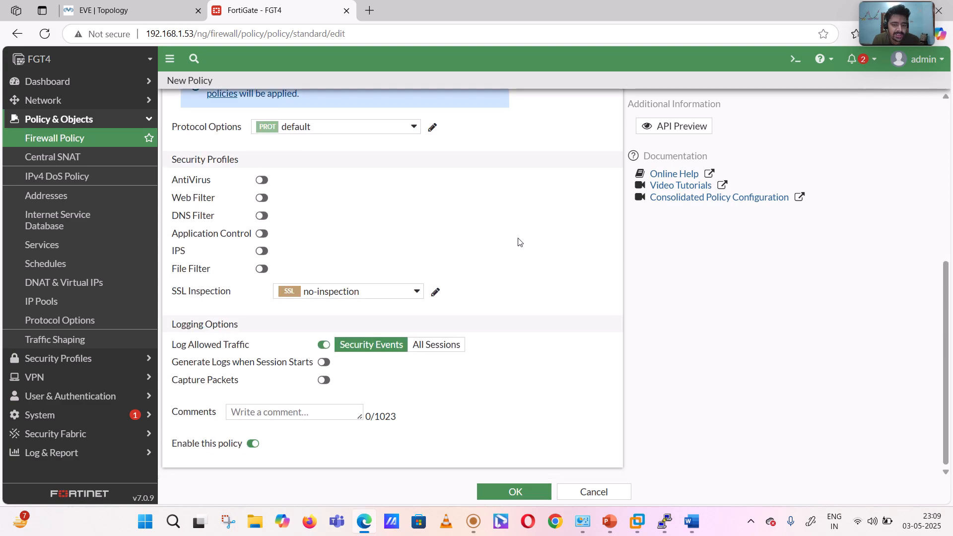
click(438, 345)
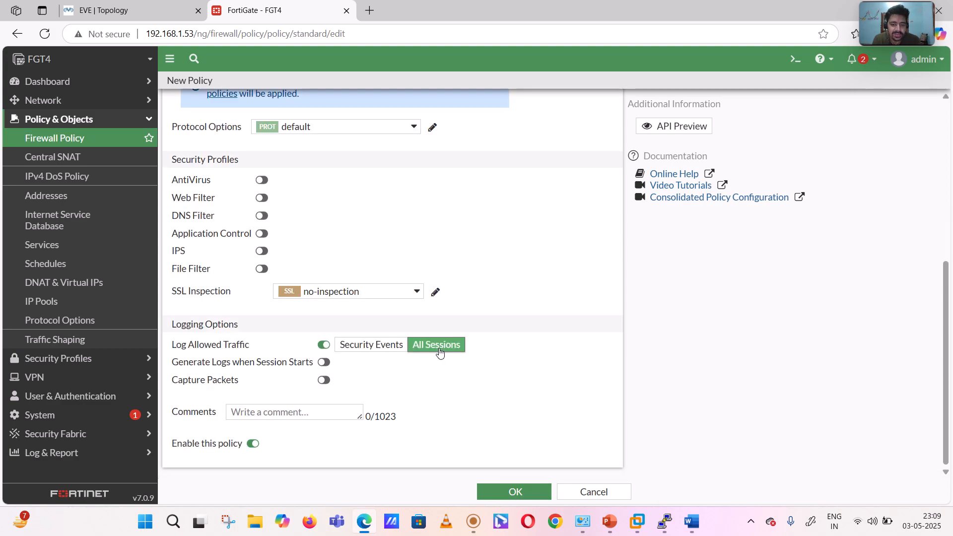
click(501, 492)
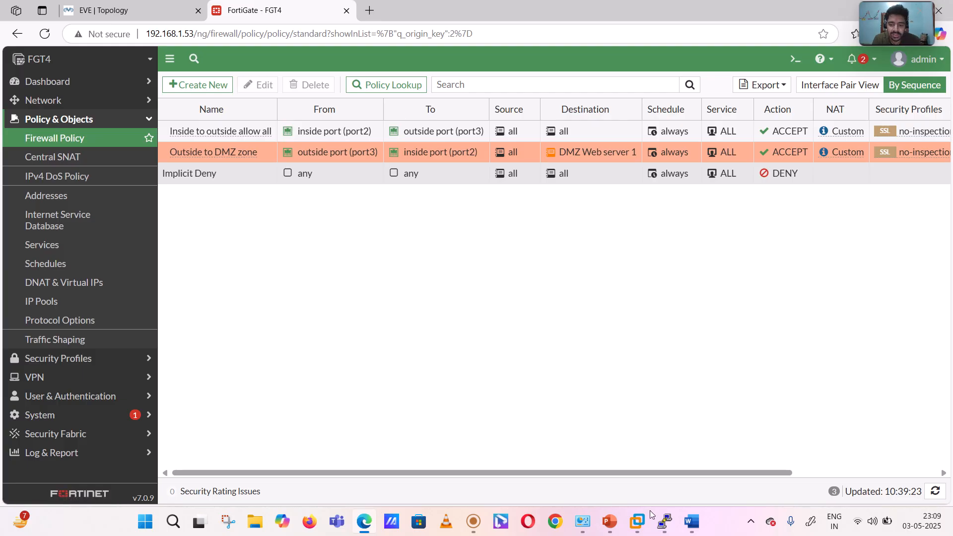
- Switch to the R10 PuTTY console and enter global configuration mode with conf t
mouse_move(648, 510)
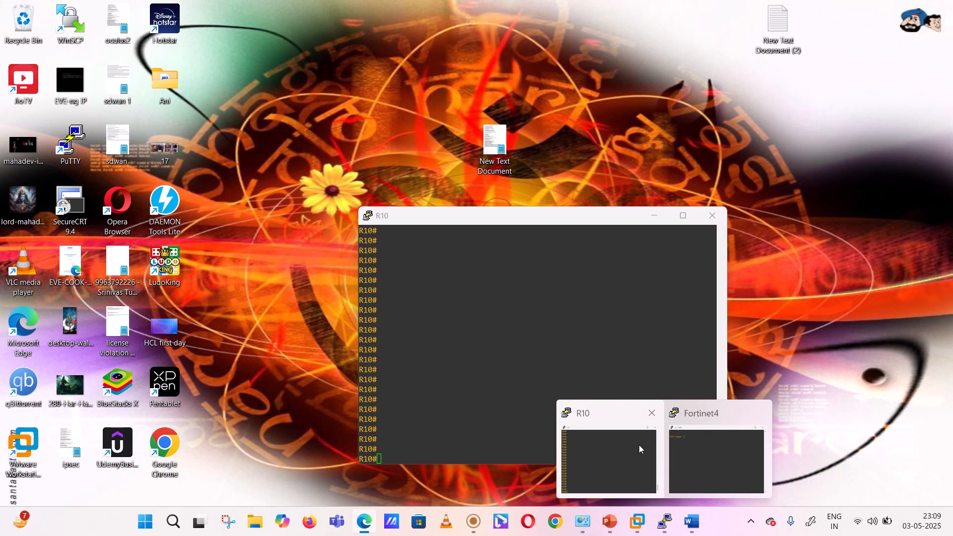
click(639, 445)
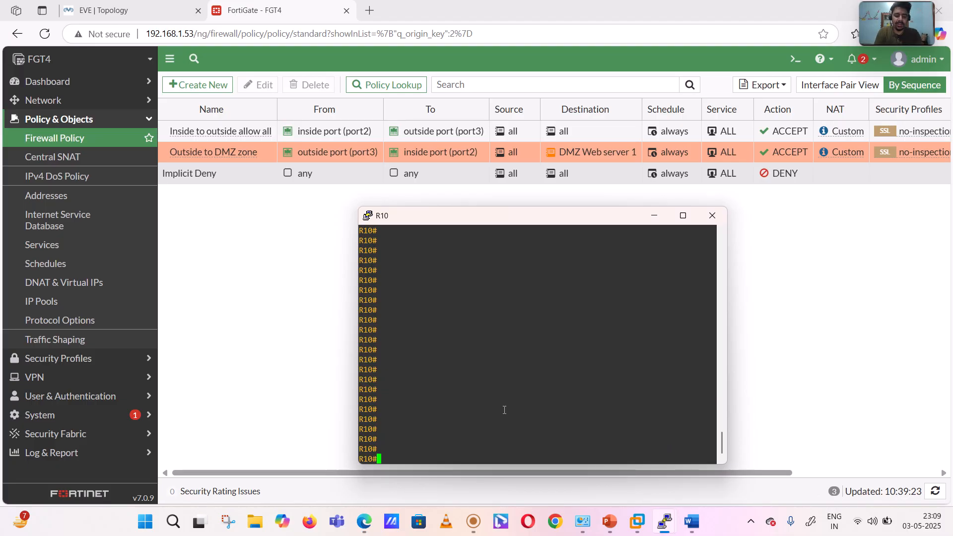
text(conf t)
key(Return)
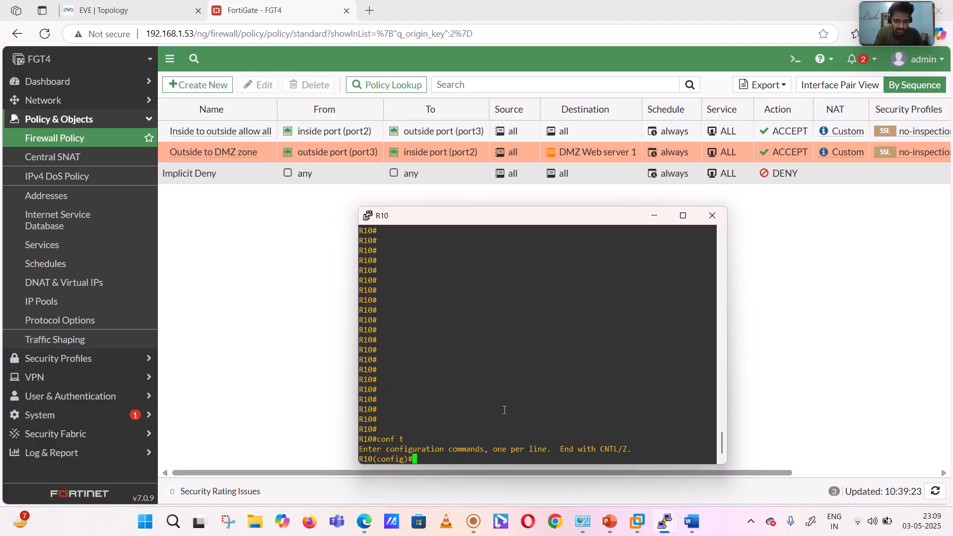
- Enable the HTTP server on R10 with ip http server
text(ip ser)
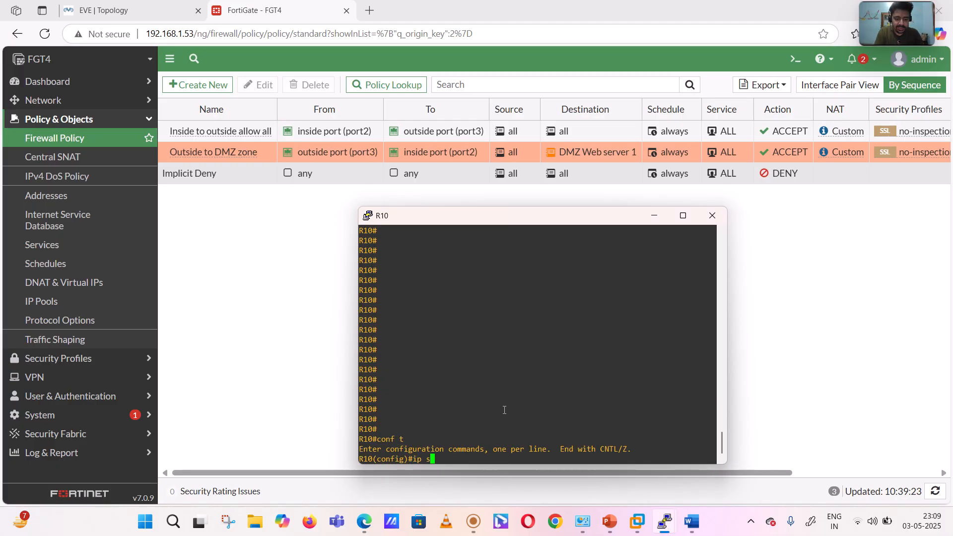
key(Tab)
key(BackSpace)
key(BackSpace)
key(BackSpace)
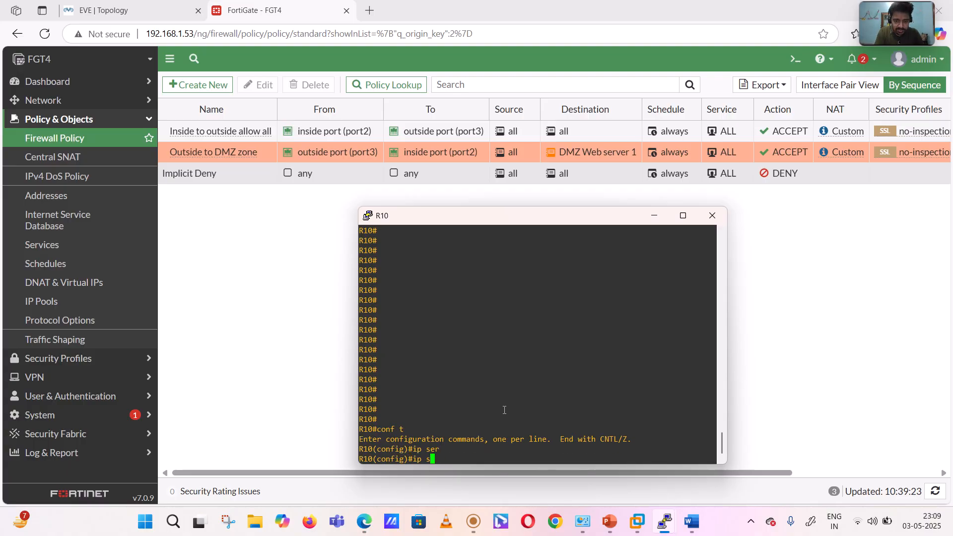
text(htt)
key(Tab)
text(ser)
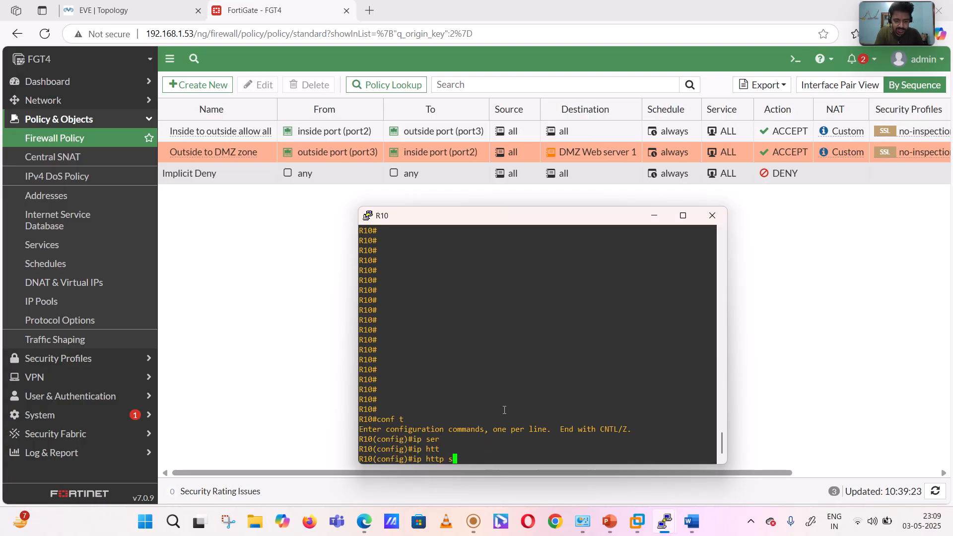
key(Tab)
key(Return)
- Enable the HTTPS server on R10 with ip http secure-server
text(i)
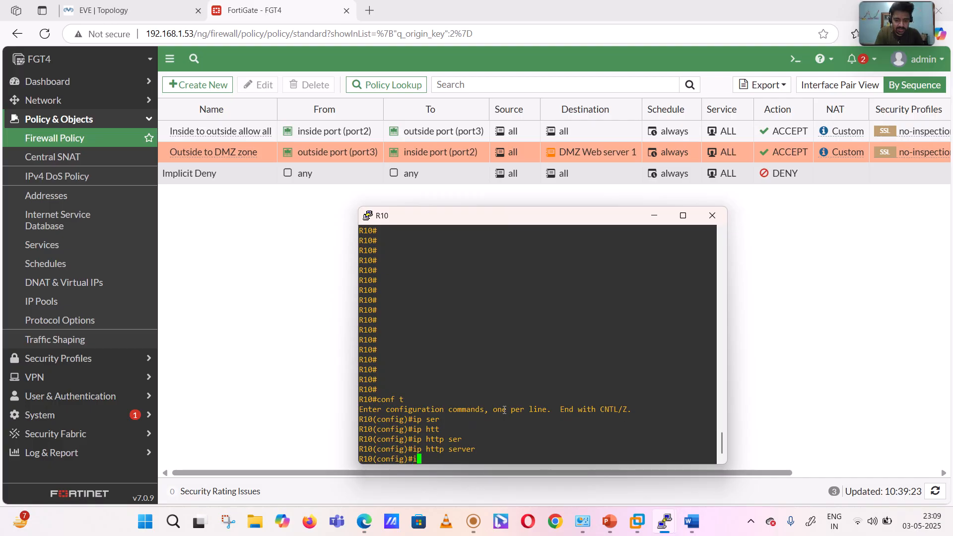
text(p htt)
key(Tab)
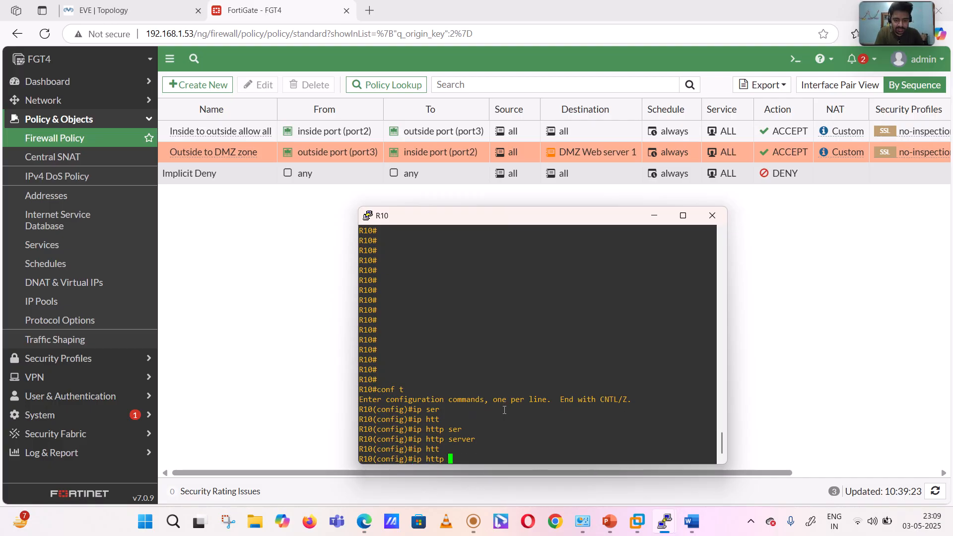
text(secur)
key(Tab)
text(e-)
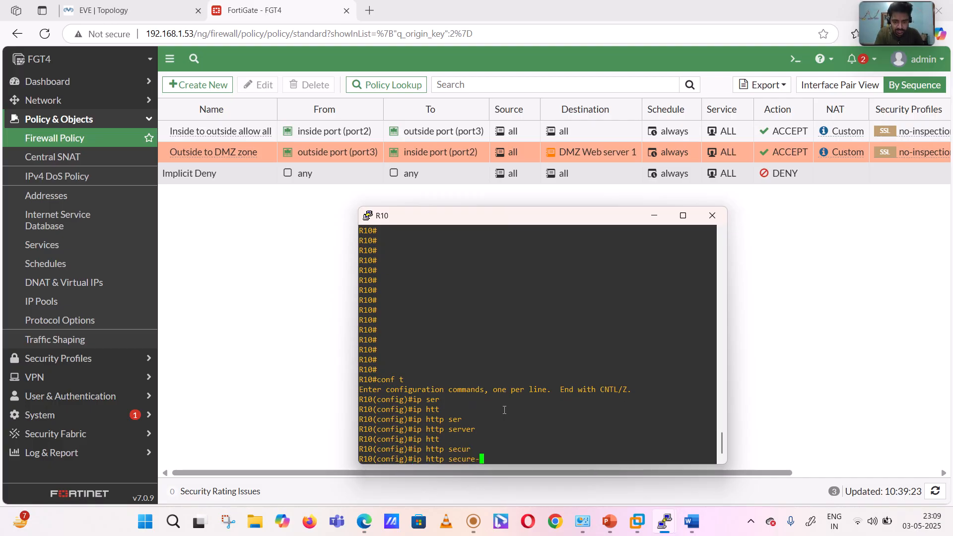
text(ser)
key(Tab)
key(Return)
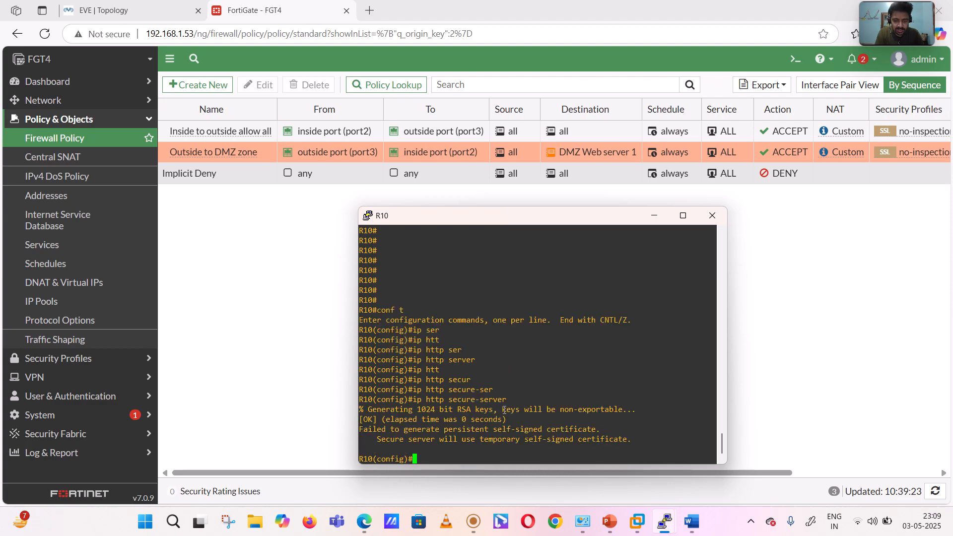
- Exit global configuration mode on R10 and save the running configuration with wr
key(Return)
key(Return)
key(Return)
key(Return)
text(ex)
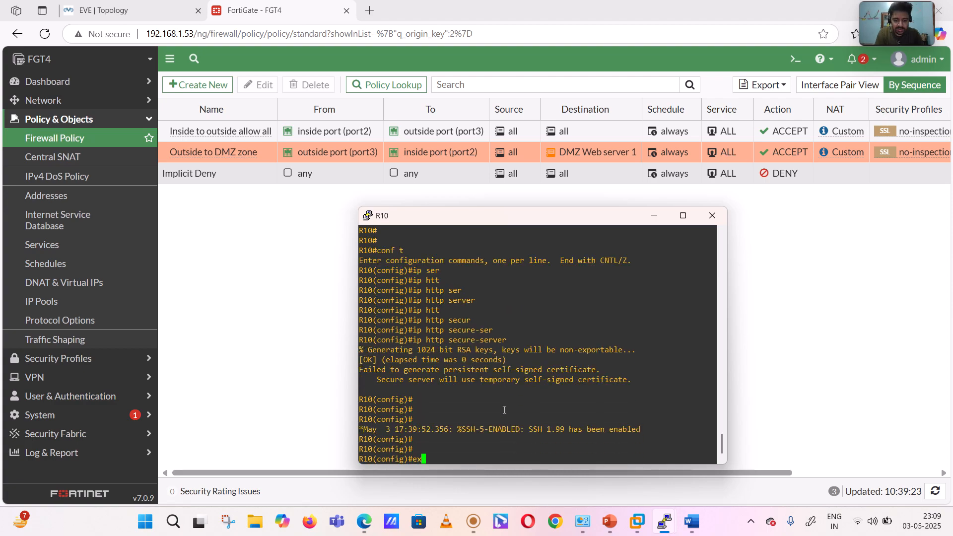
text(it)
key(Return)
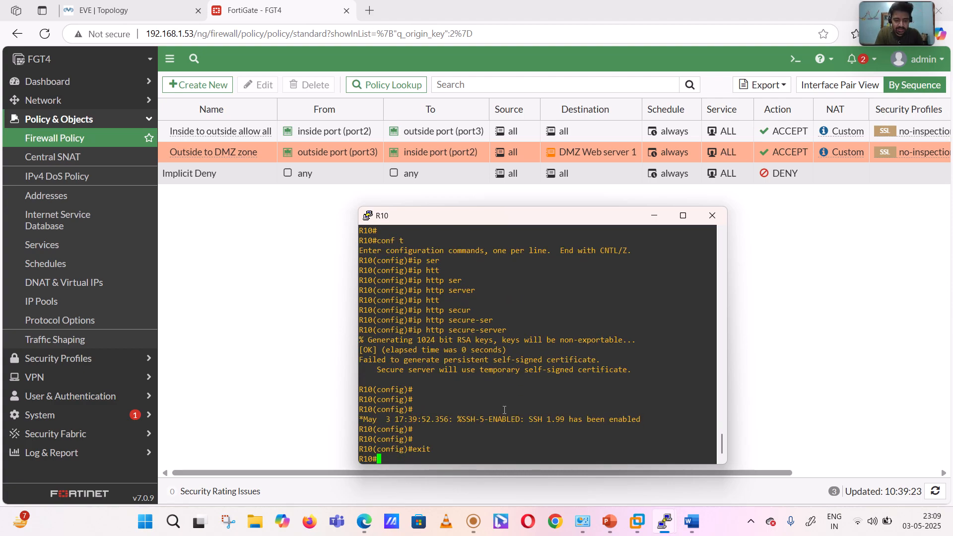
text(wr)
key(Return)
key(Return)
key(Return)
key(Return)
key(Return)
key(Return)
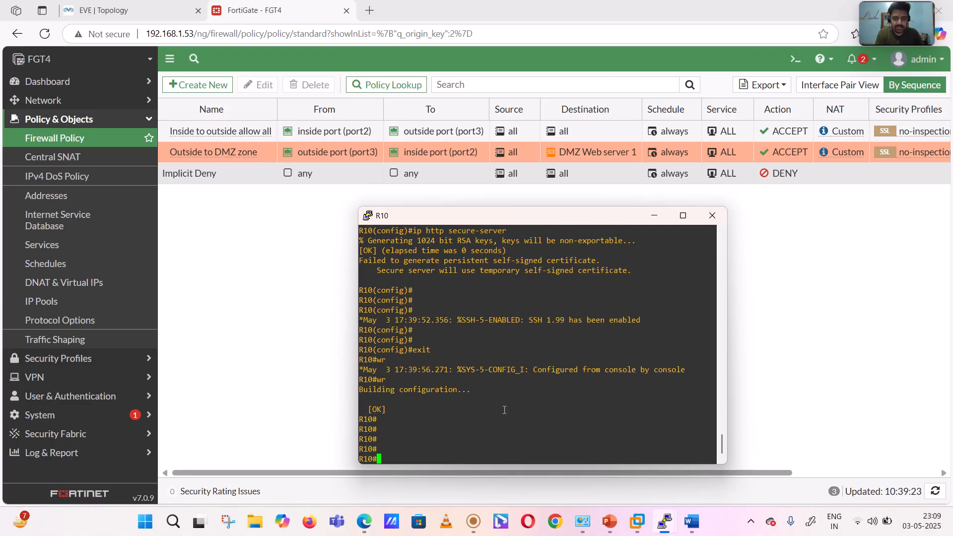
- Switch to the EVE topology, open the console of the Linux node attached to net4, and close its Firefox window
click(275, 322)
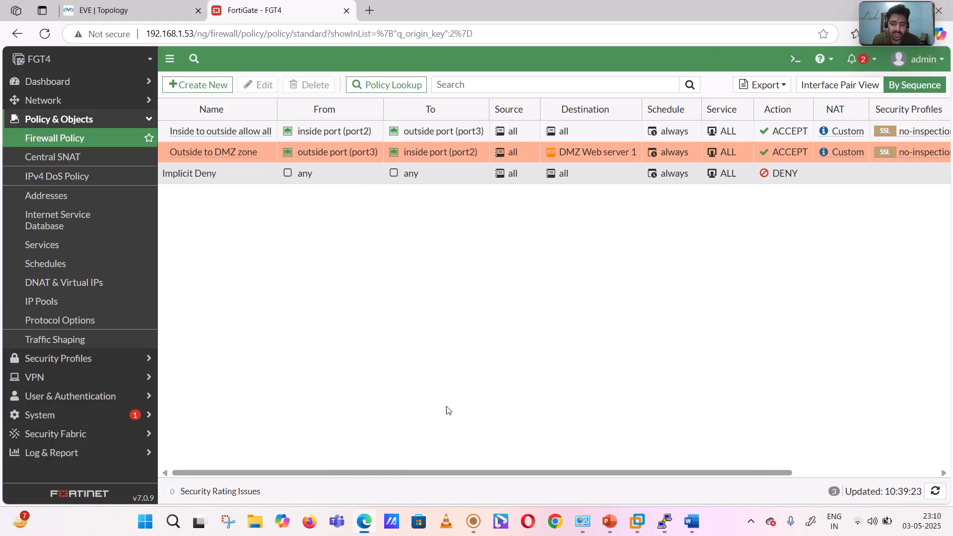
click(83, 7)
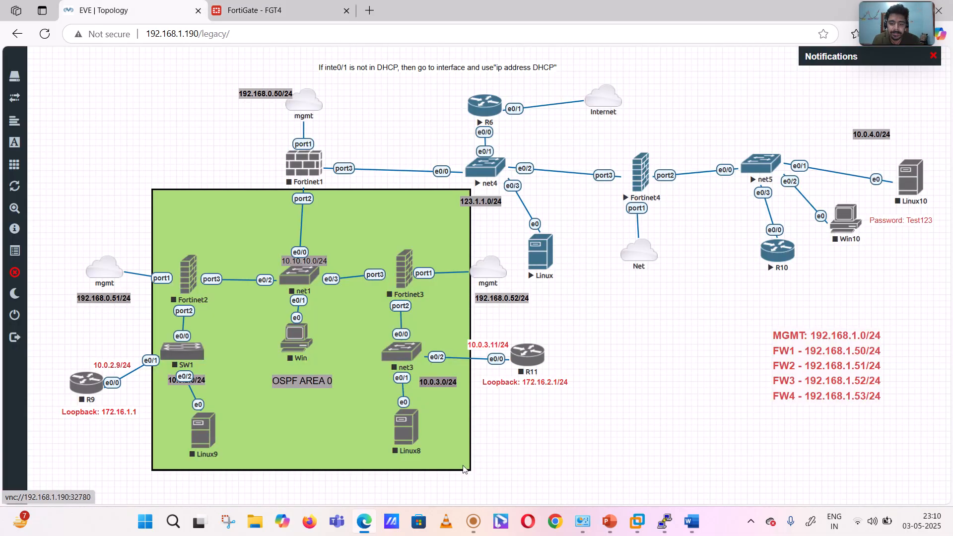
click(470, 521)
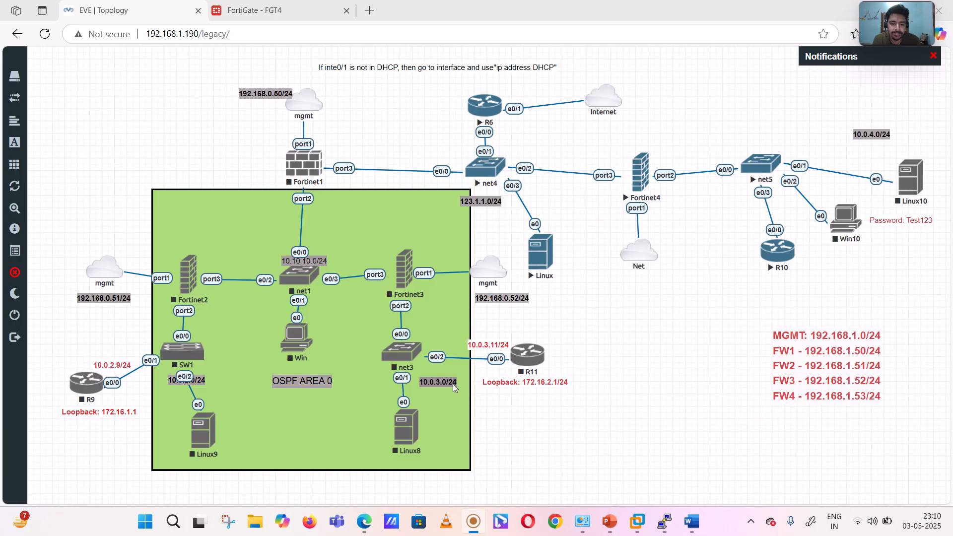
click(666, 307)
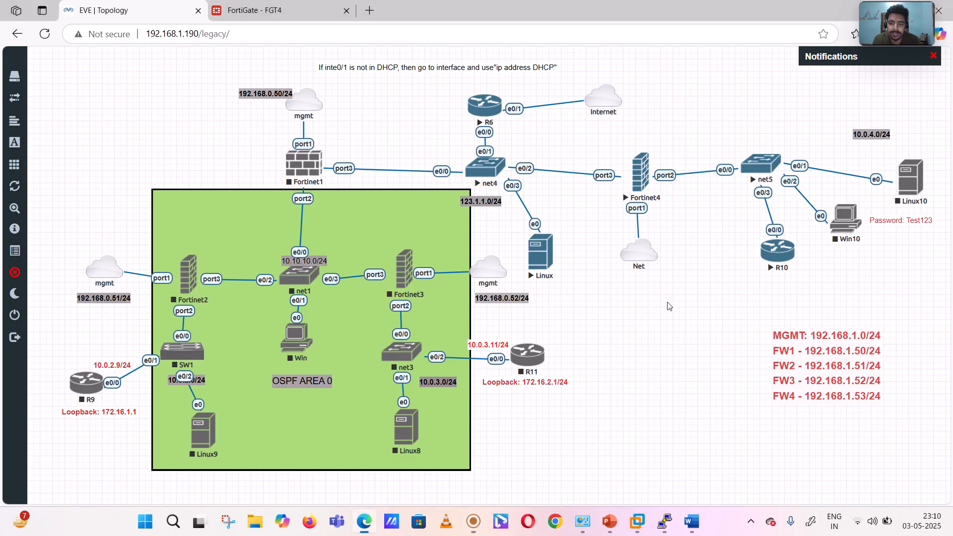
click(541, 257)
click(537, 103)
mouse_move(470, 526)
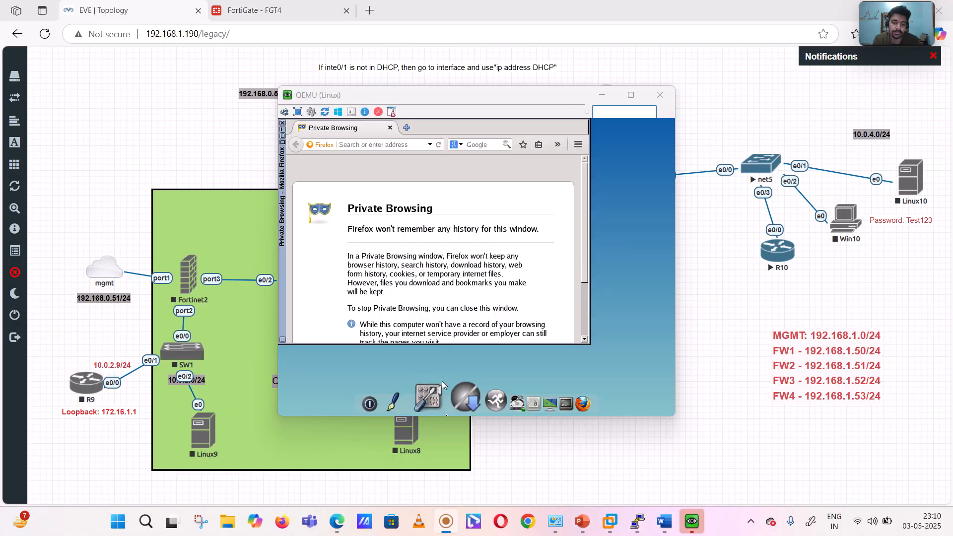
click(553, 95)
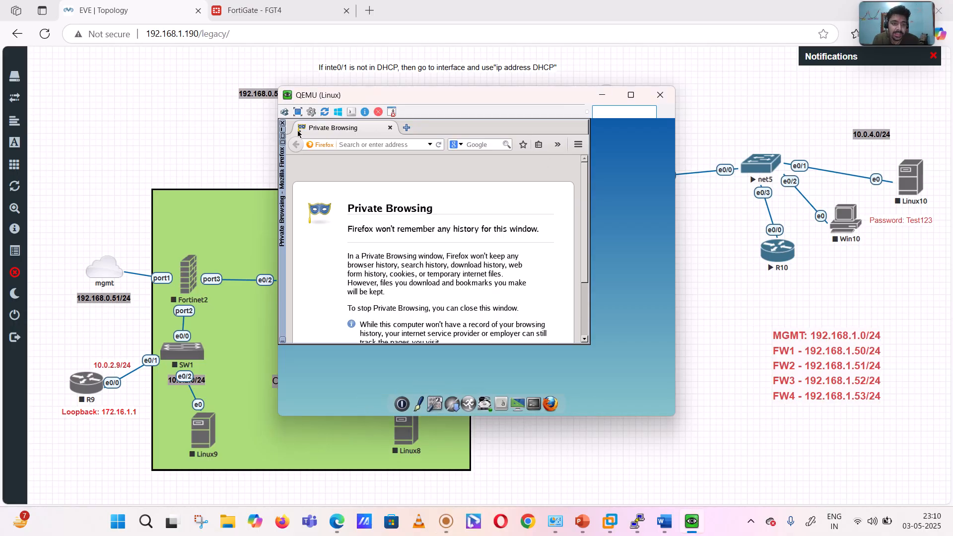
click(390, 128)
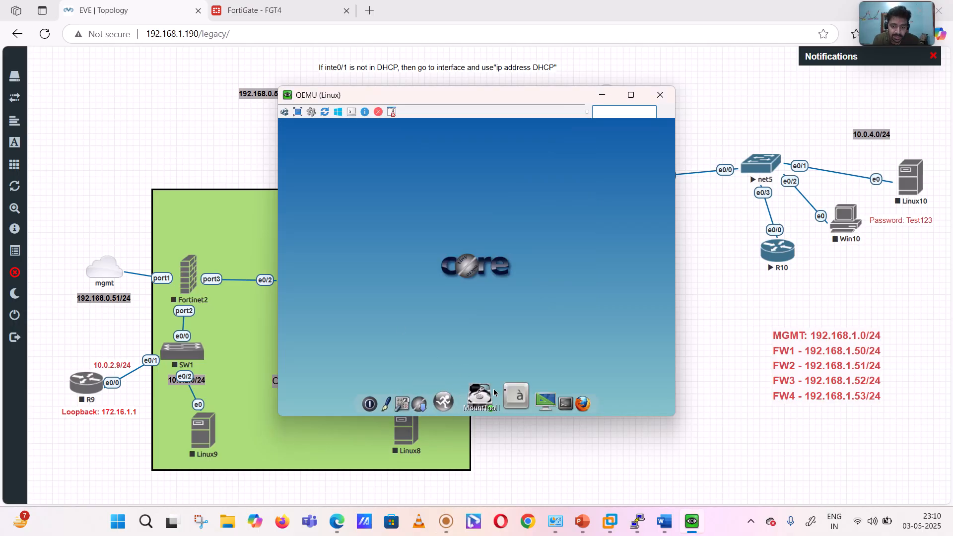
- Try to ping 8.8.8.8 from a terminal on the Linux node, and close the terminal
click(537, 393)
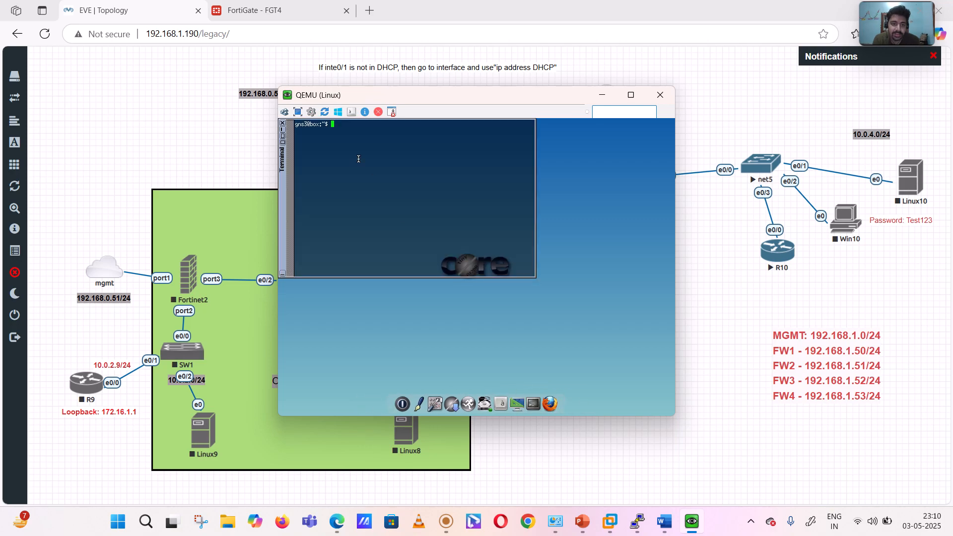
text(pping )
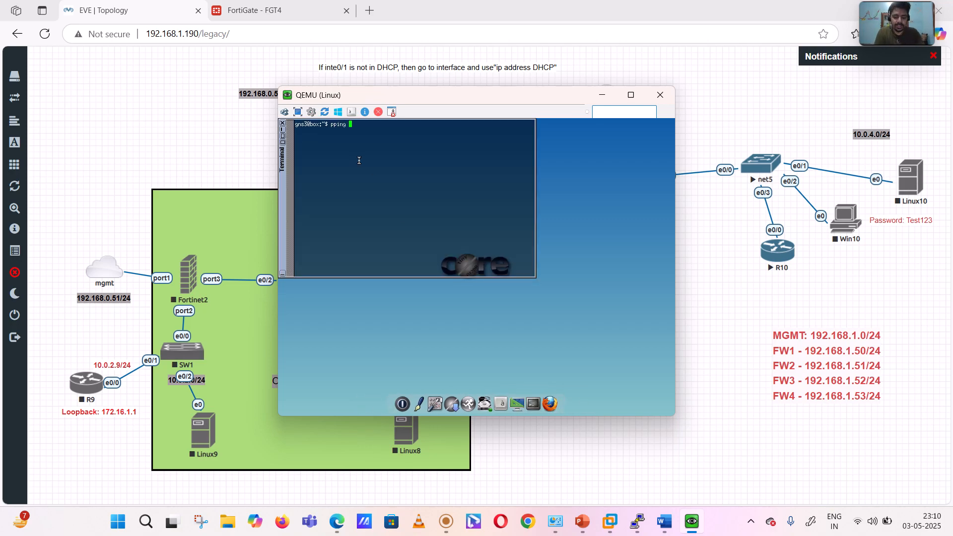
text(8.8.8.8)
key(Return)
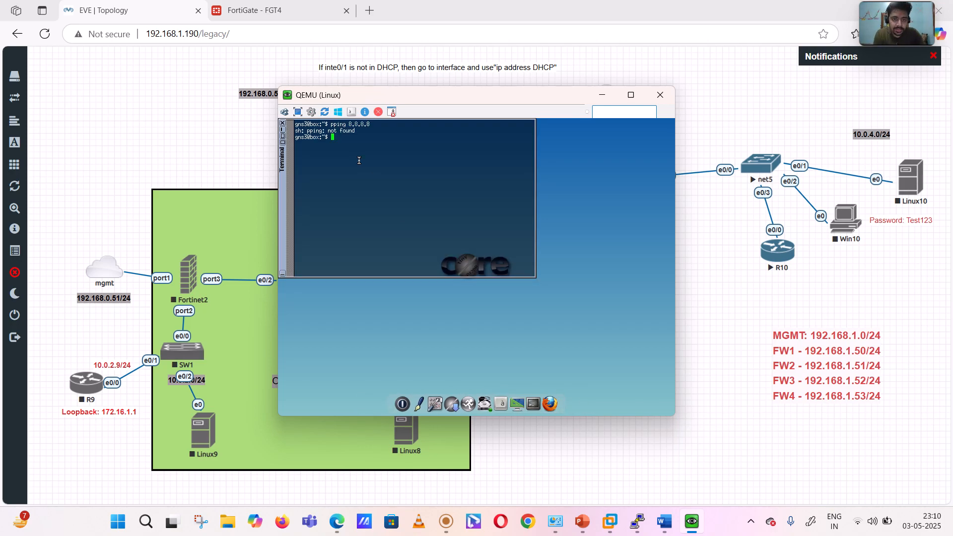
click(282, 125)
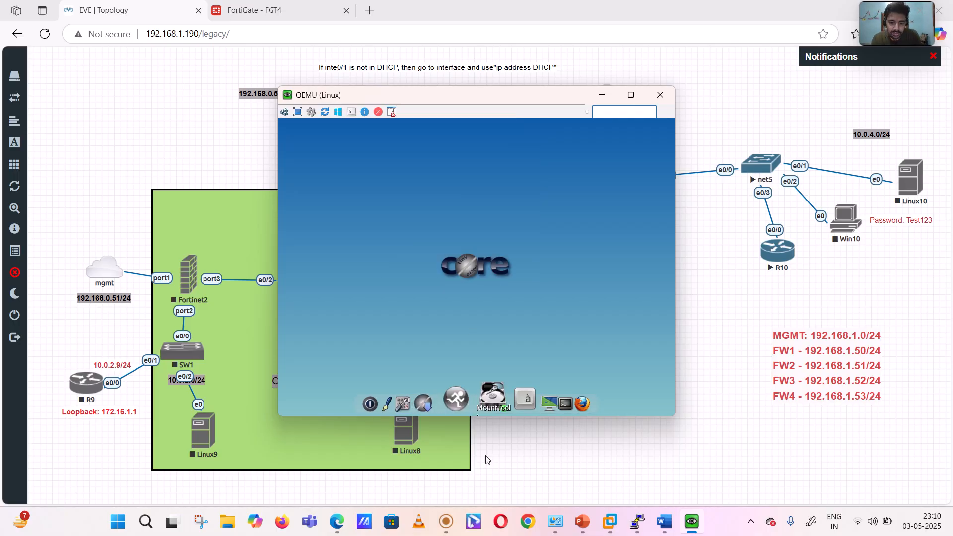
- Open the Linux node's network settings and set the eth0 IP address to 123.1.1.111
click(450, 397)
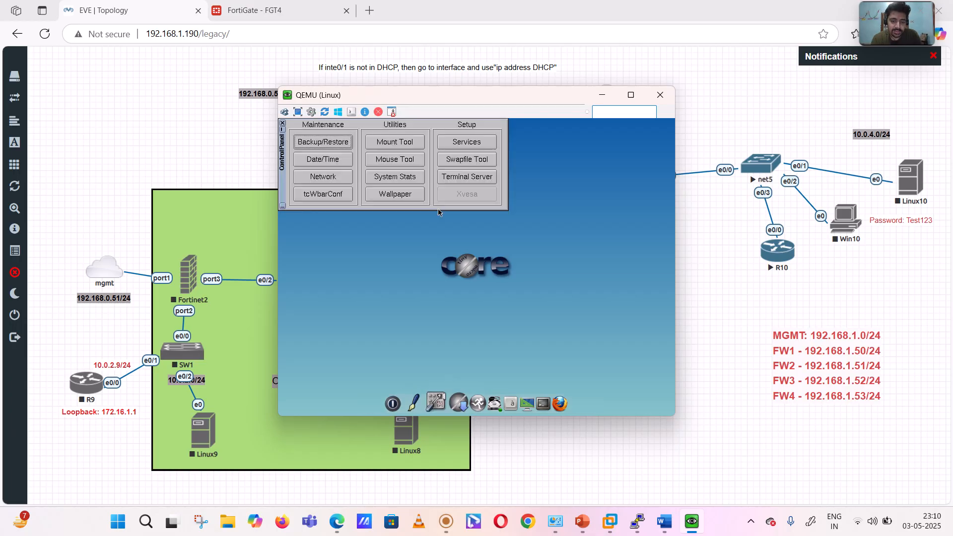
click(324, 178)
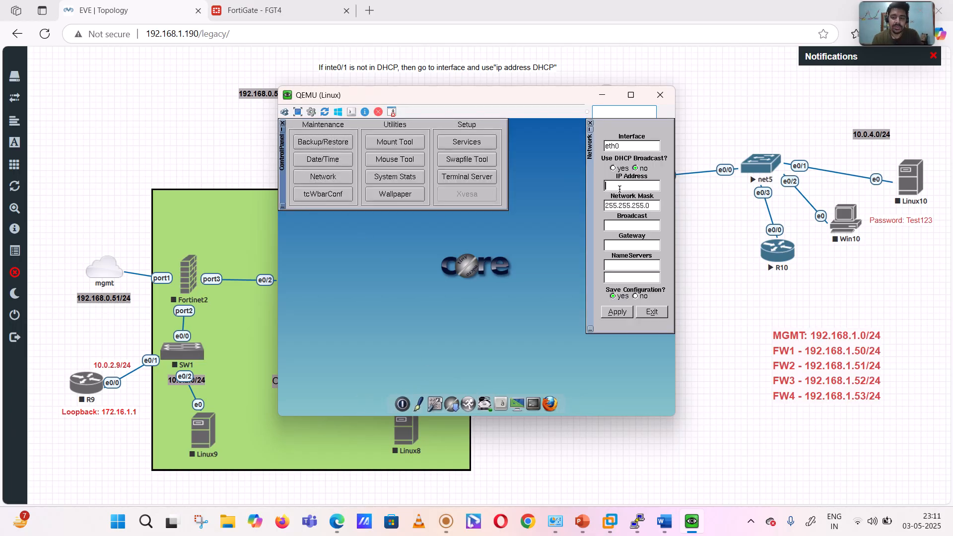
click(443, 531)
click(633, 408)
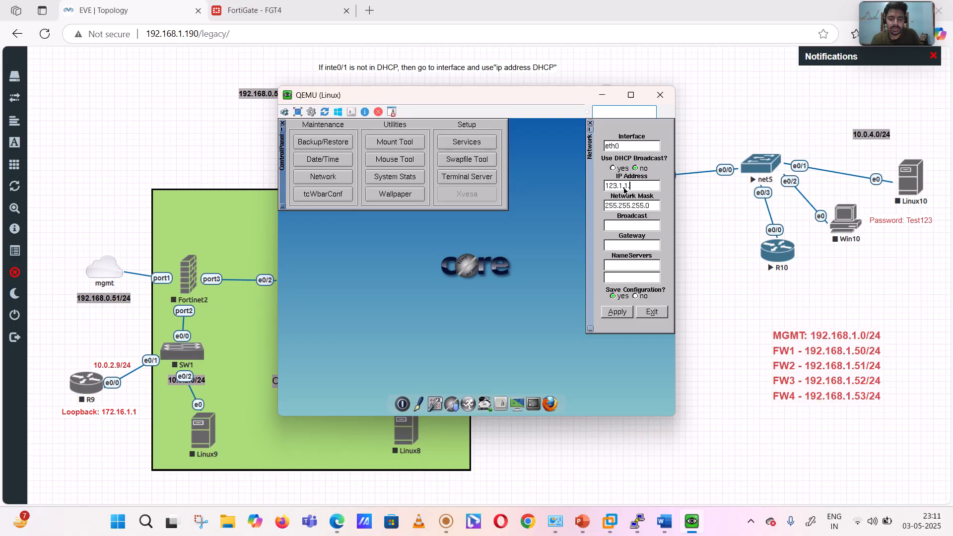
mouse_move(583, 523)
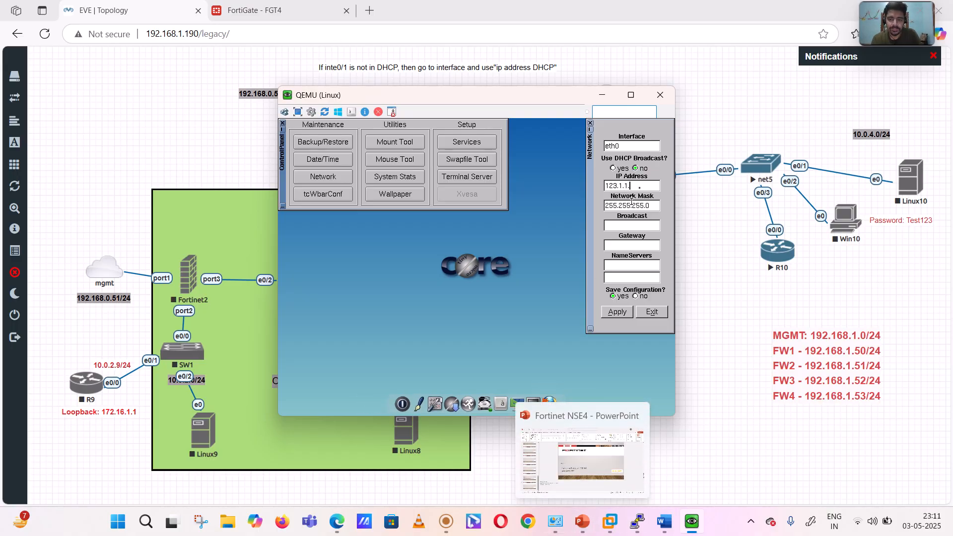
text(111)
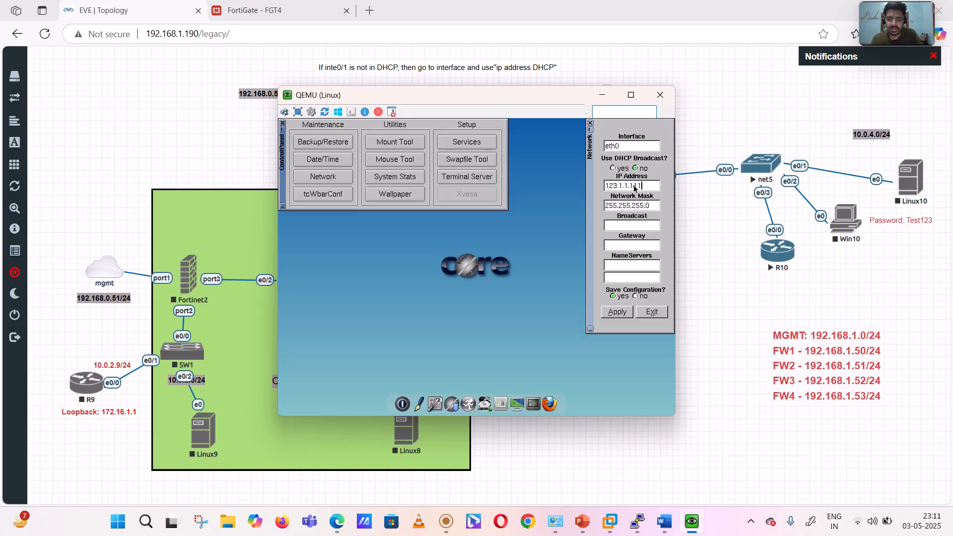
- Fill in 123.1.1.255 as the eth0 broadcast address and set the gateway to 123.1.1.1
click(623, 226)
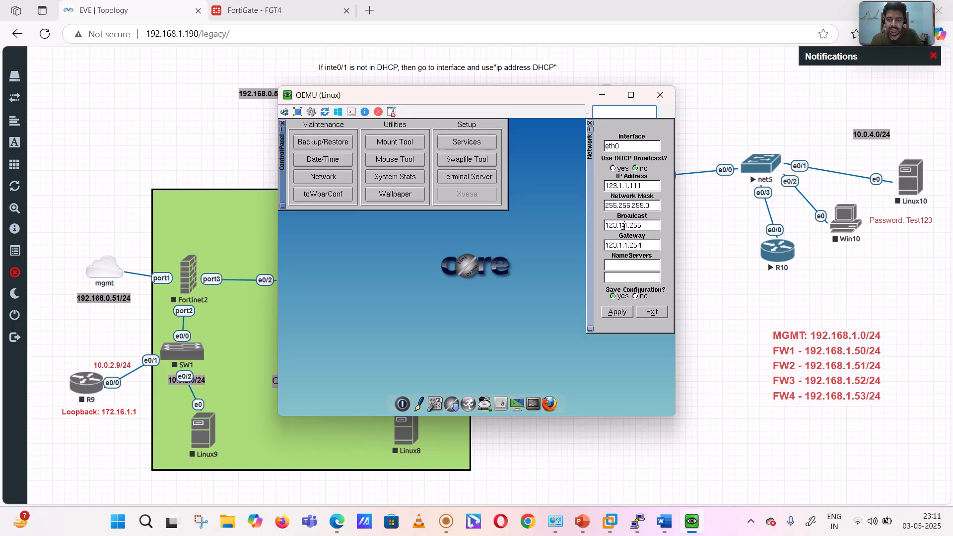
click(651, 247)
key(BackSpace)
key(BackSpace)
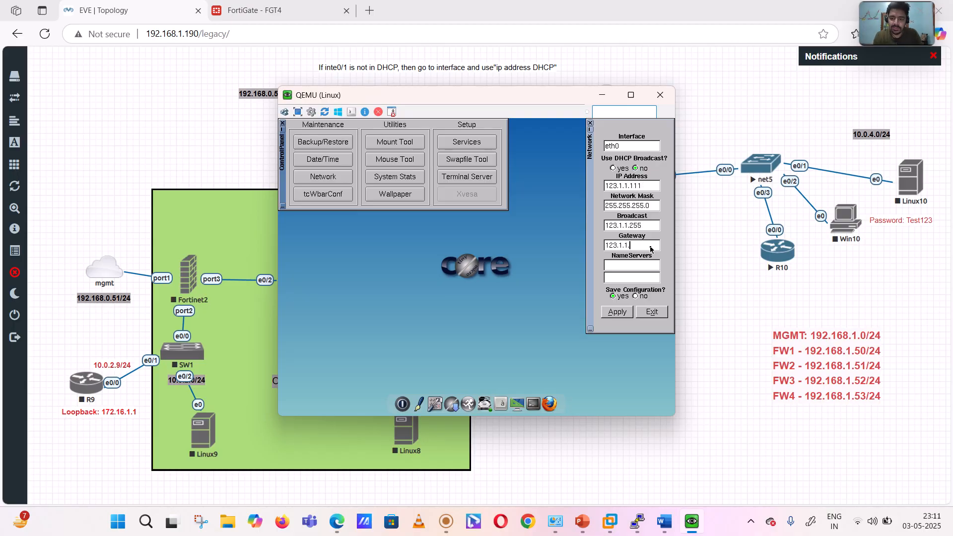
click(446, 521)
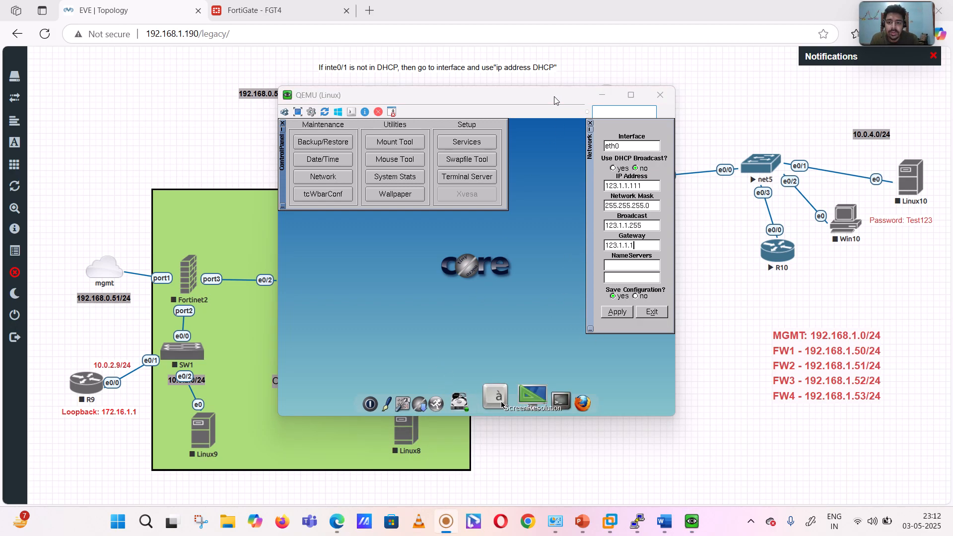
click(574, 128)
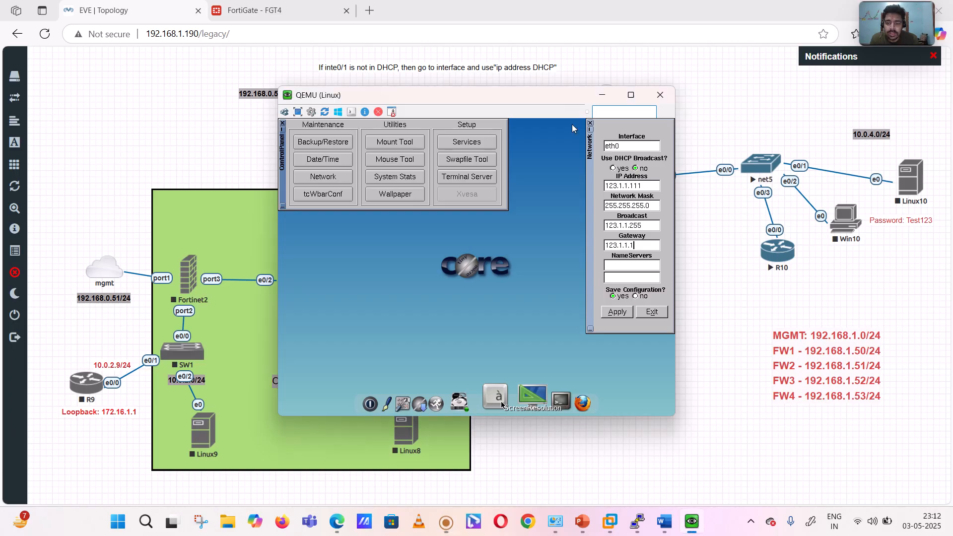
- Set the name servers to 8.8.8.8 and 4.2.2.2, and apply the eth0 network configuration
click(628, 269)
text(8.8.8.8)
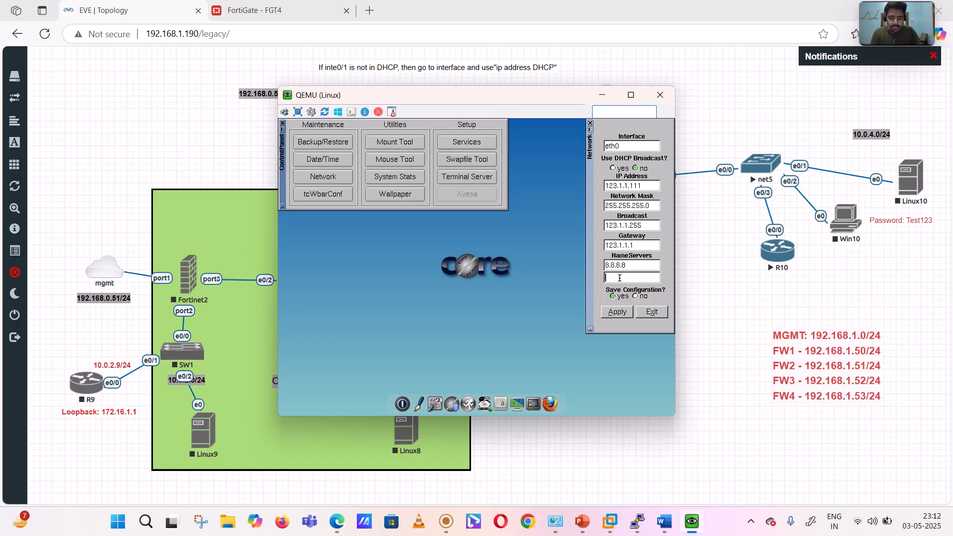
text(4.2.2.2)
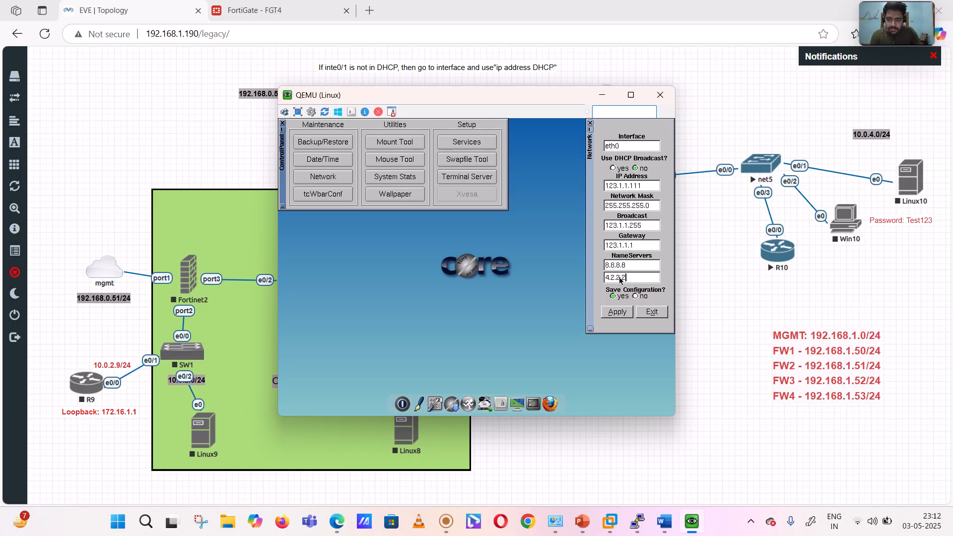
click(616, 313)
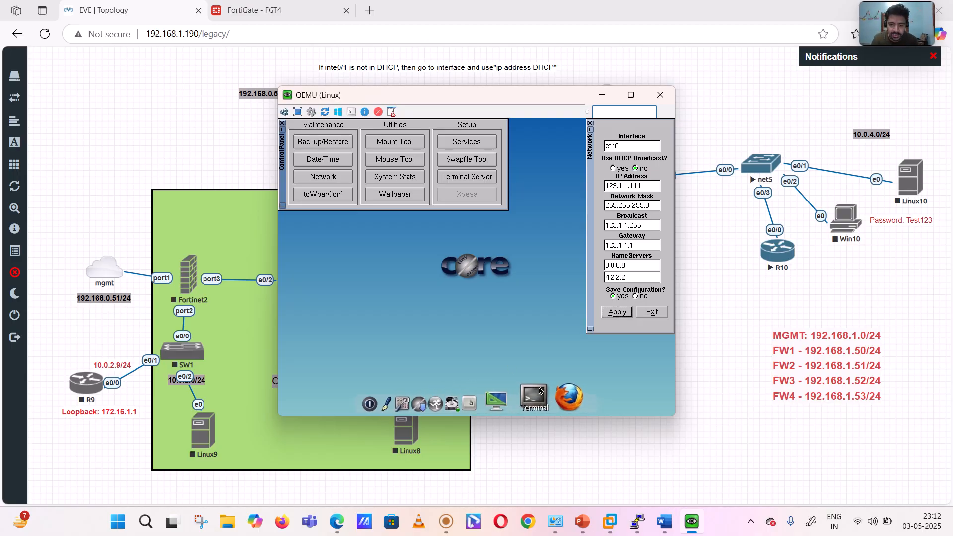
- Open a terminal on the Linux node, ping the gateway 123.1.1.1, and stop the ping
click(541, 391)
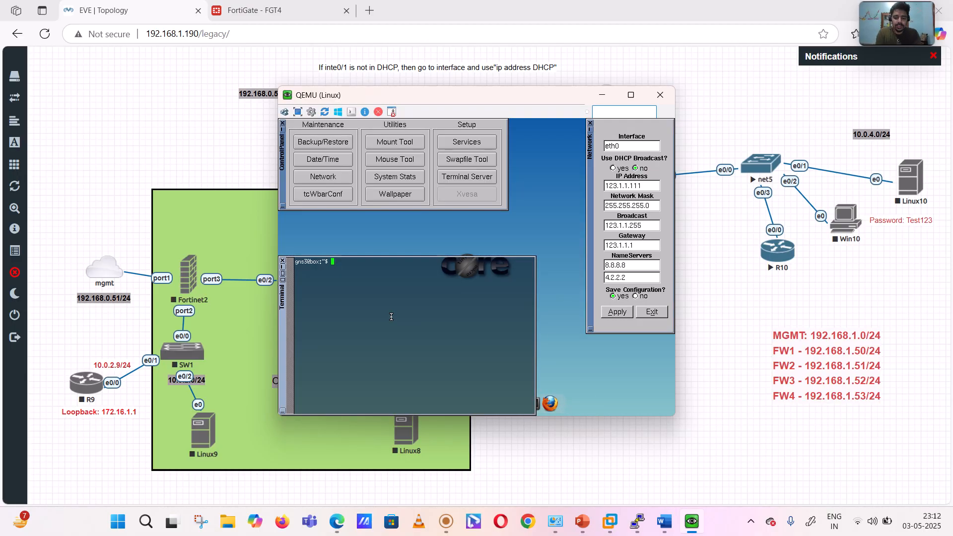
text(ping 123.1.)
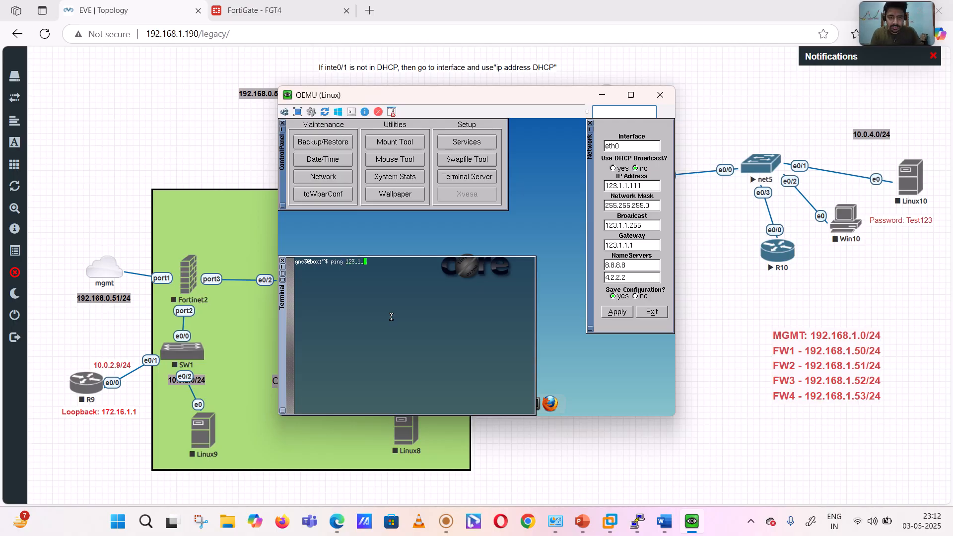
text(1.1.)
key(BackSpace)
key(Return)
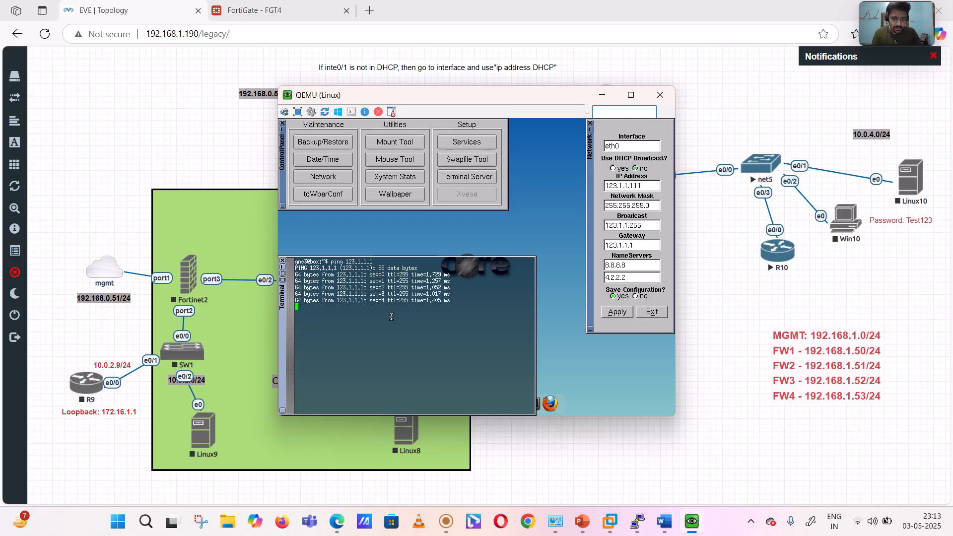
key(ctrl+z)
key(Return)
key(Return)
key(Return)
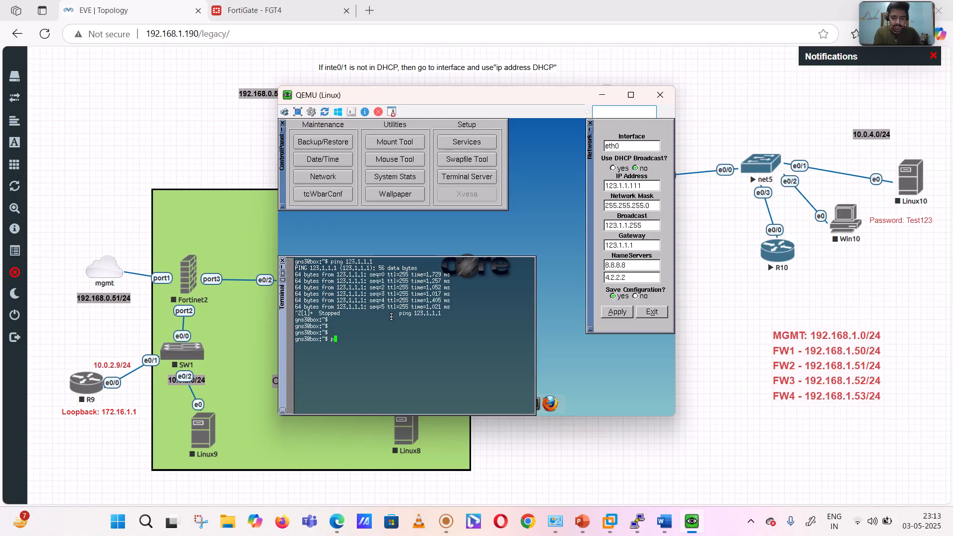
- Ping 8.8.8.8 from the Linux terminal to test internet reachability, and stop the ping
text(ping 8.8.8.8)
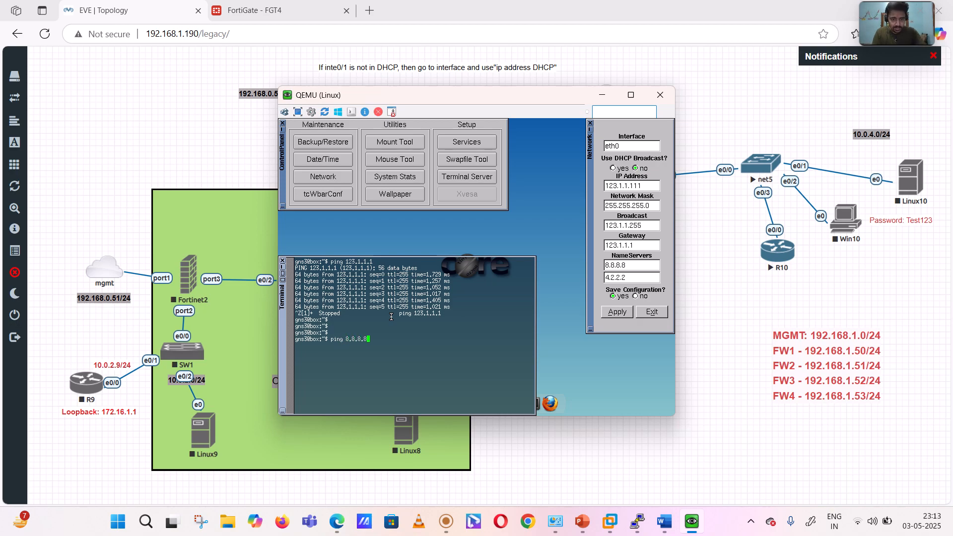
key(Return)
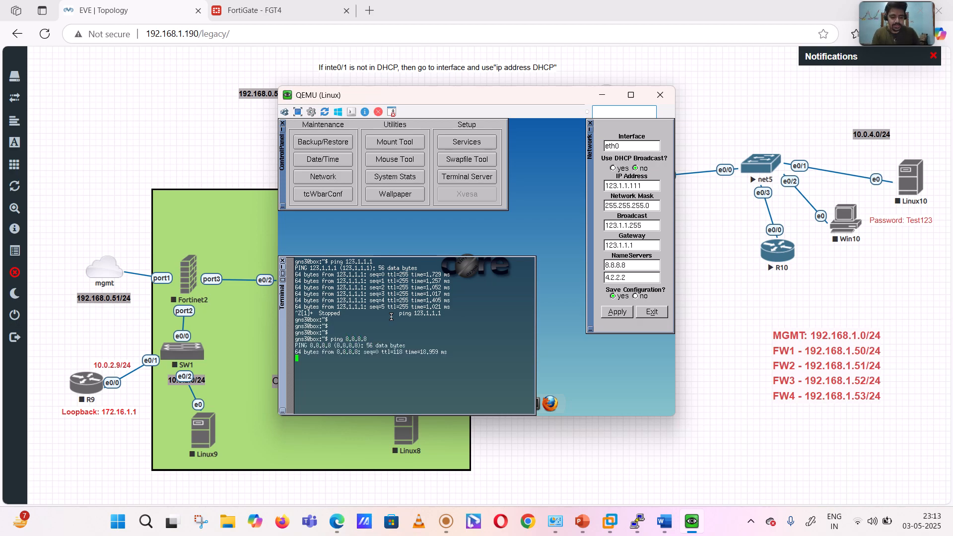
key(ctrl+z)
key(Return)
key(Return)
key(Return)
key(Return)
key(Return)
key(Return)
key(Return)
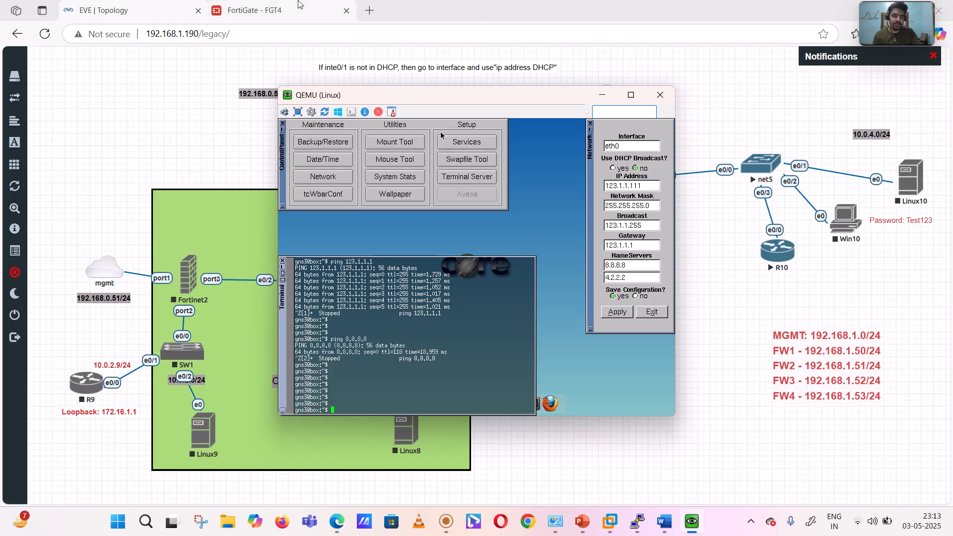
- Switch to the FortiGate FGT4 page and open its CLI console with an empty command line
click(320, 6)
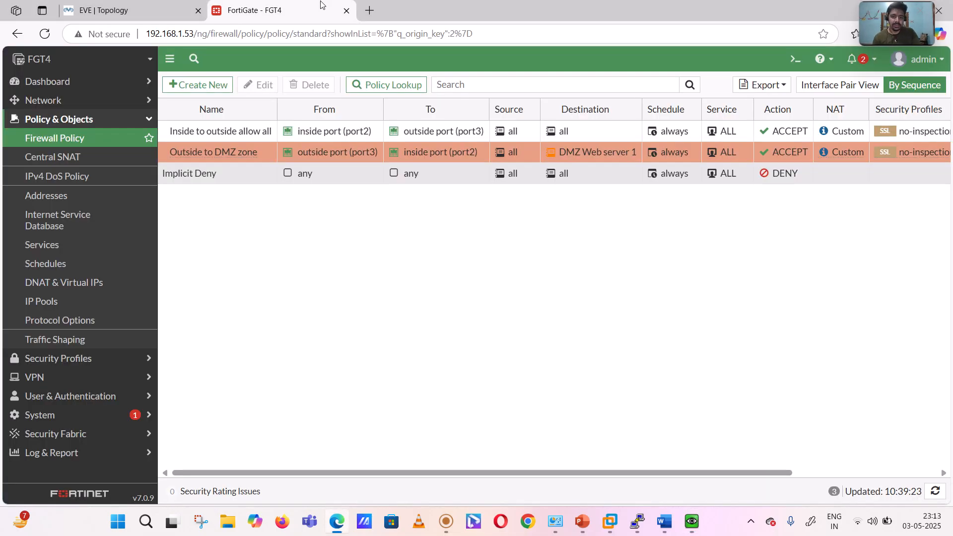
click(793, 58)
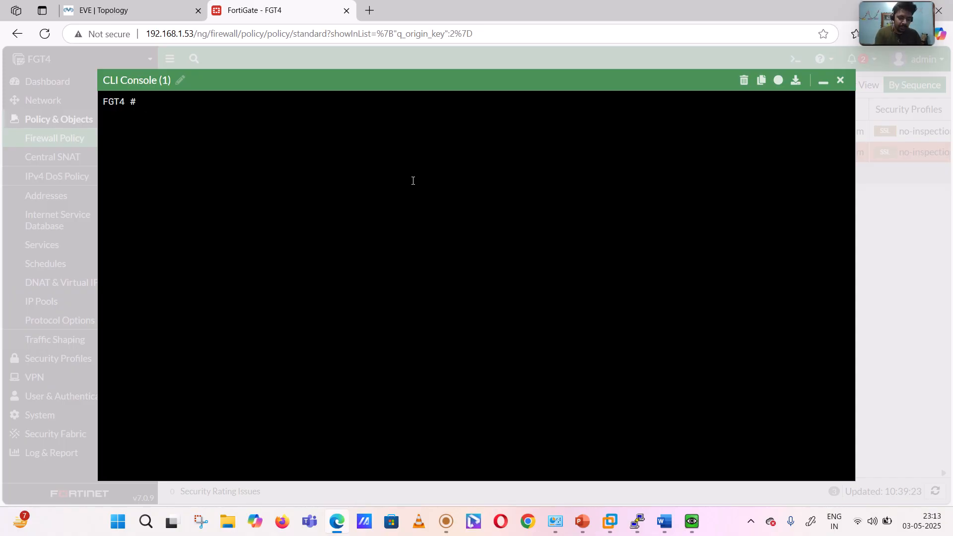
text(6)
key(XF86KbdLightOnOff)
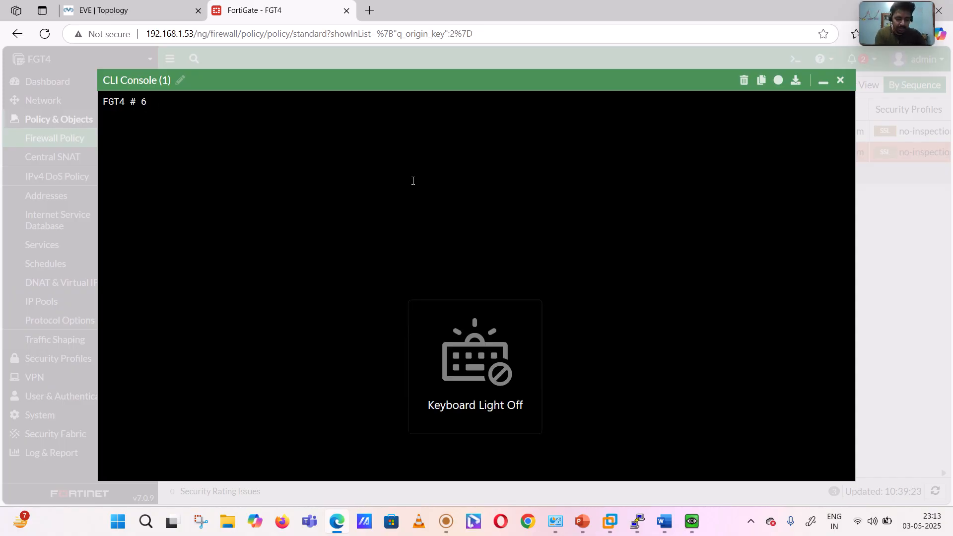
text(di)
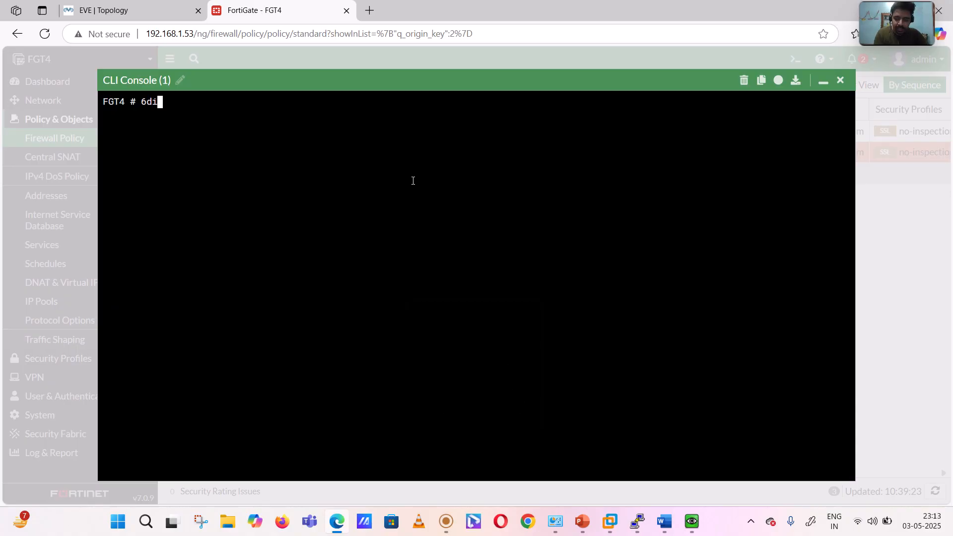
key(BackSpace)
key(BackSpace)
key(BackSpace)
- Clear the firewall's session table with diagnose sys session clear, and reconnect the CLI console
text(d)
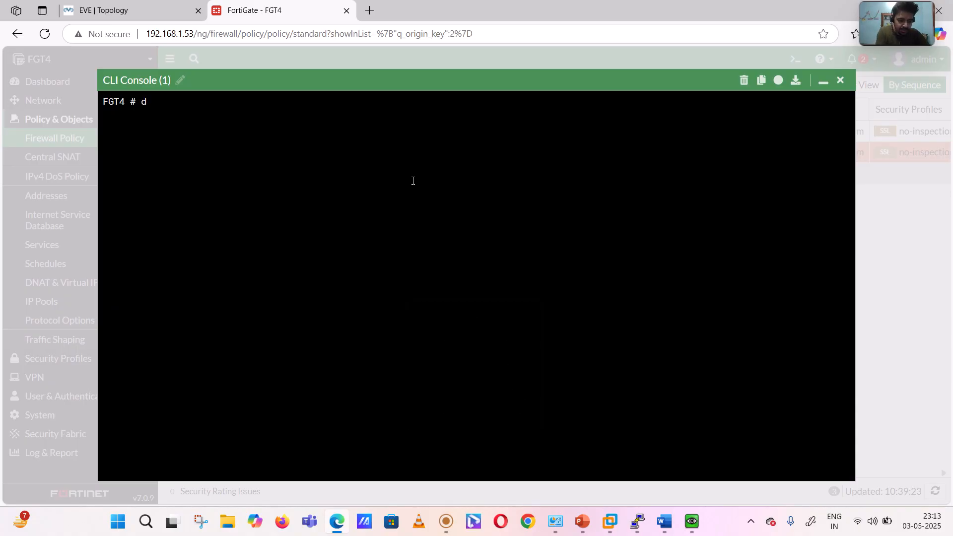
text(d)
key(BackSpace)
text(ia)
key(Tab)
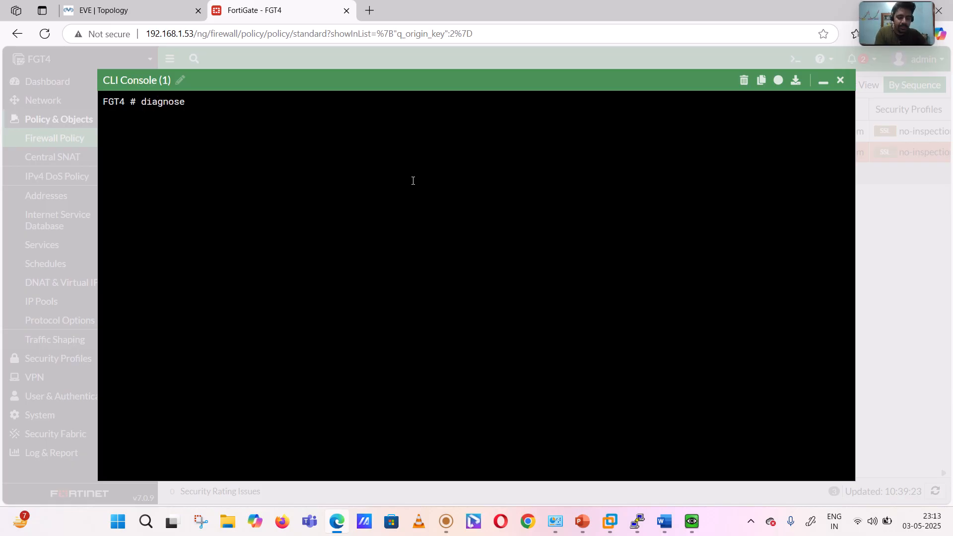
text(sys session cl)
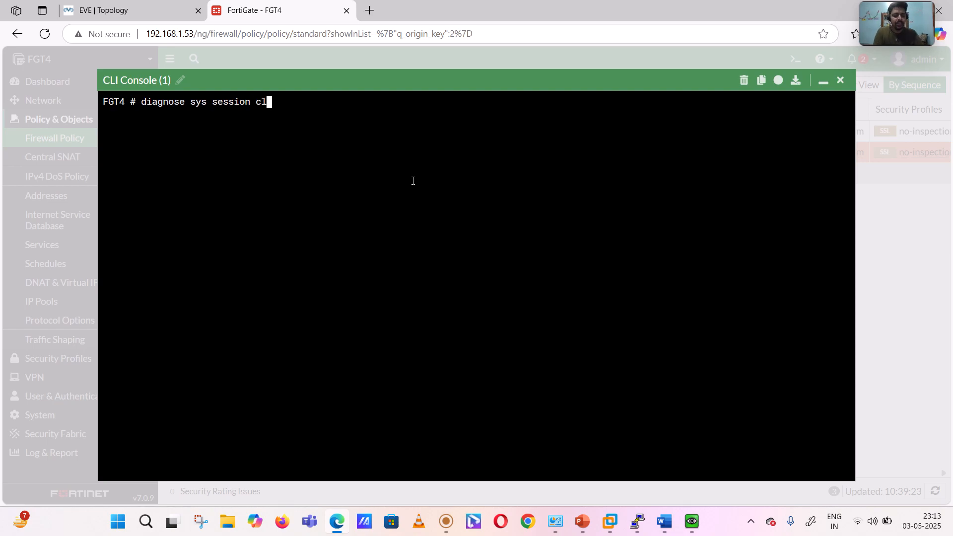
key(Tab)
key(Return)
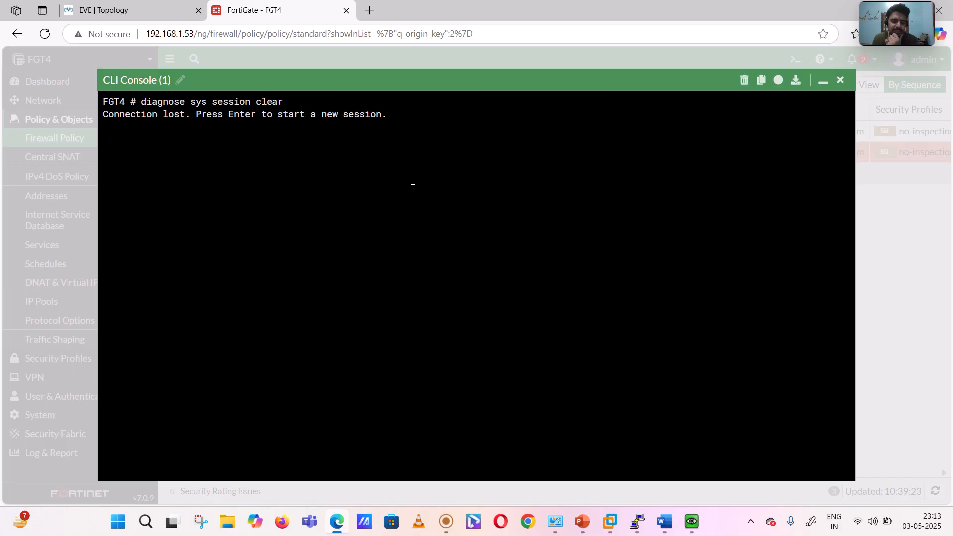
key(Return)
key(Return)
key(Return)
key(Return)
key(Return)
key(Return)
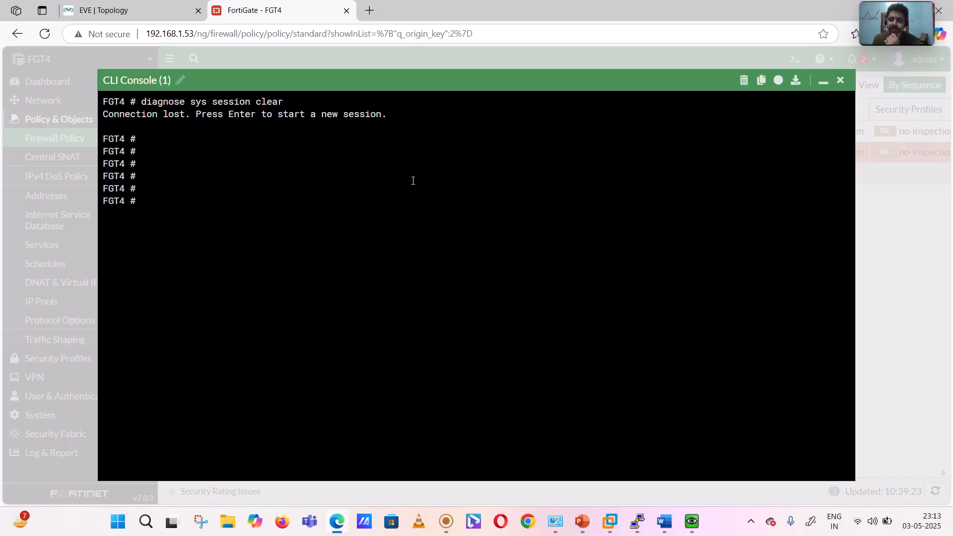
- Enter the command get system session list at the FGT4 prompt without running it
text(get sess)
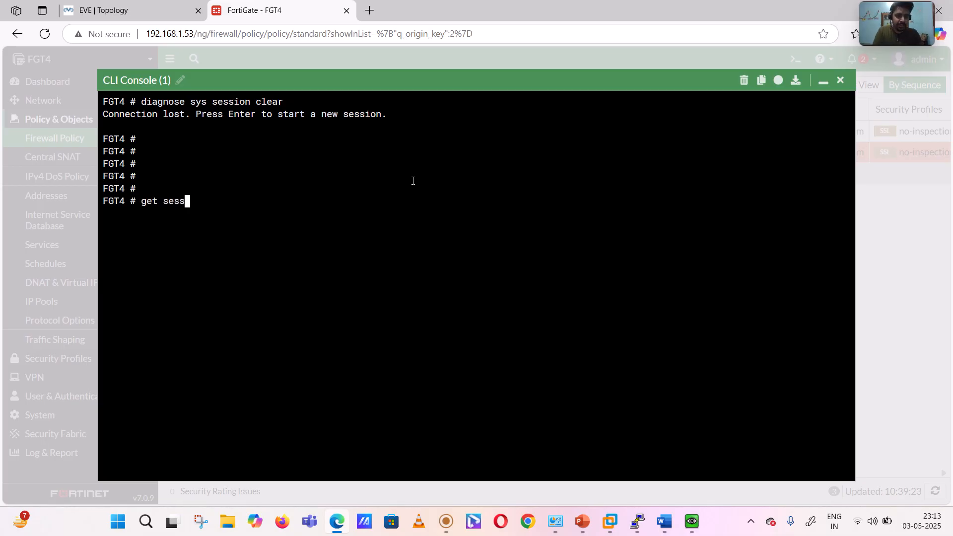
key(BackSpace)
key(BackSpace)
key(BackSpace)
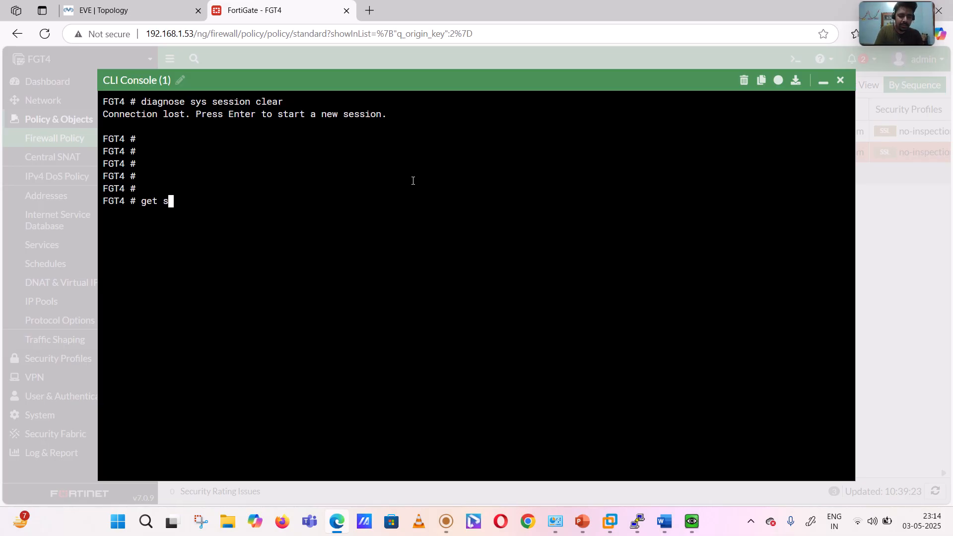
text(ystem se)
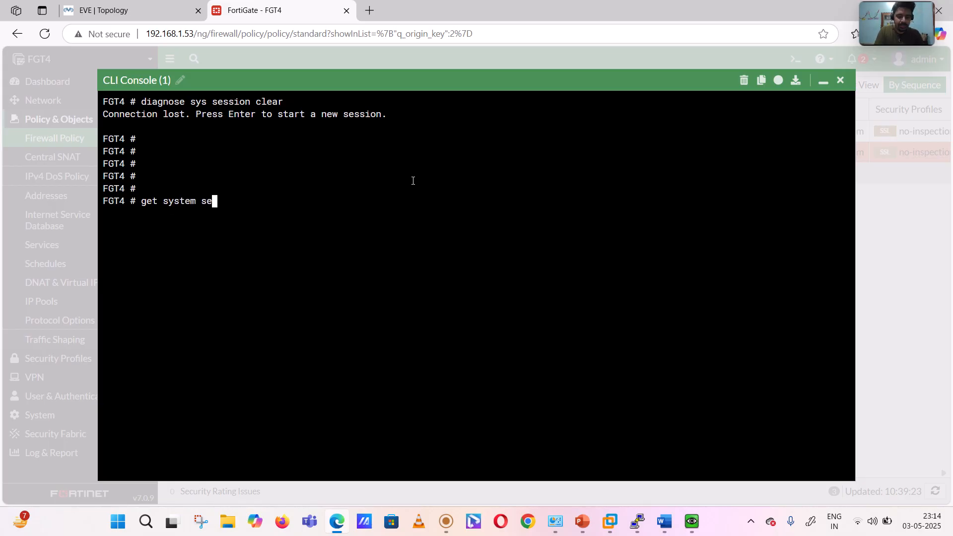
text(ssion lis)
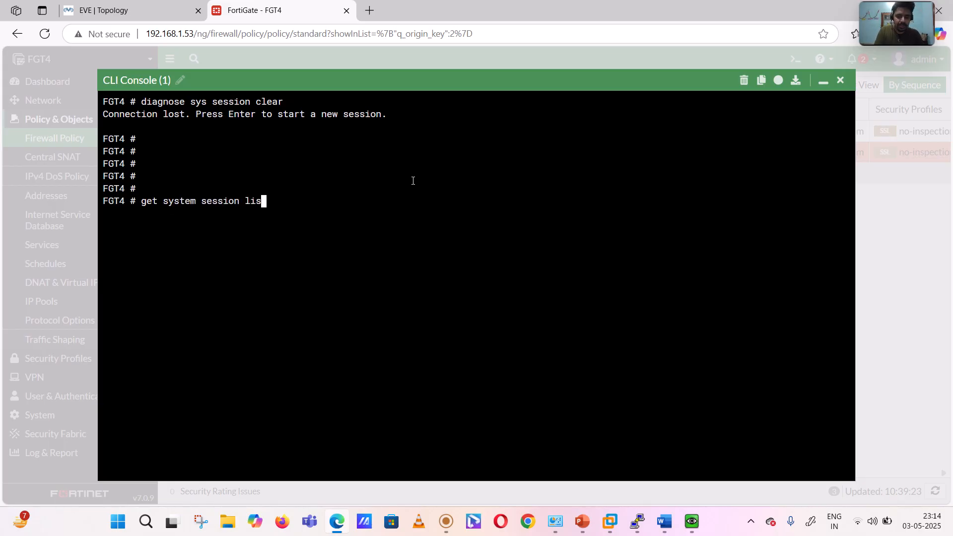
text(t)
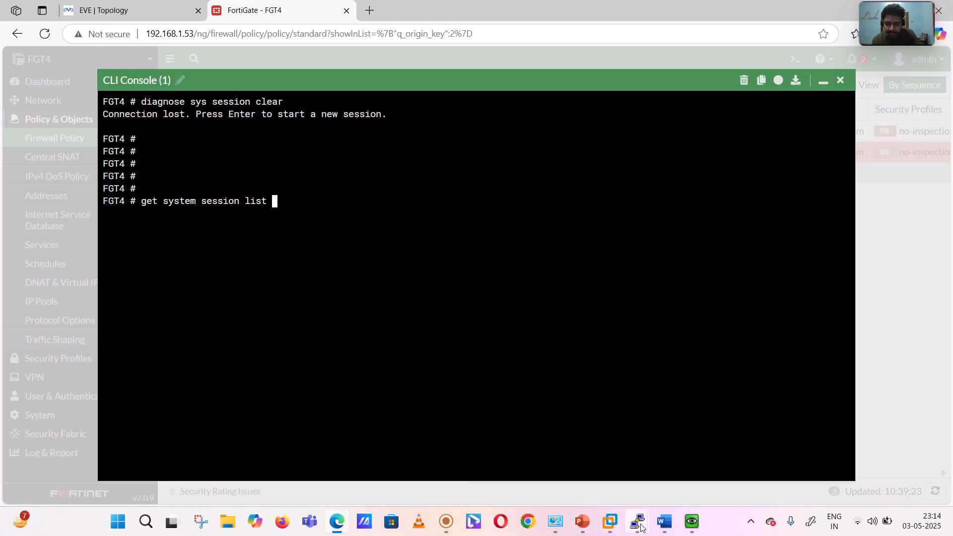
- Switch to the Linux node's QEMU window and start a continuous ping to the VIP 123.1.1.225
mouse_move(692, 521)
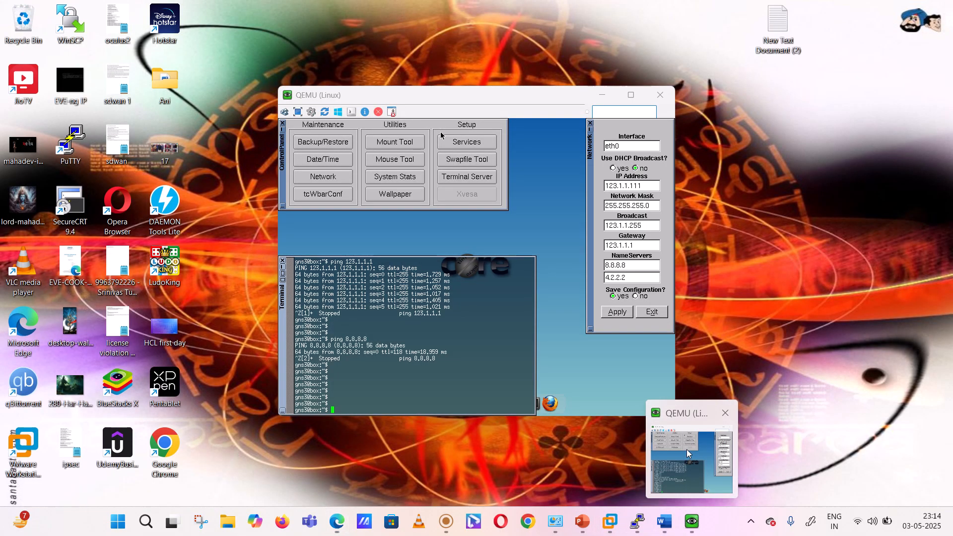
click(686, 448)
text(p)
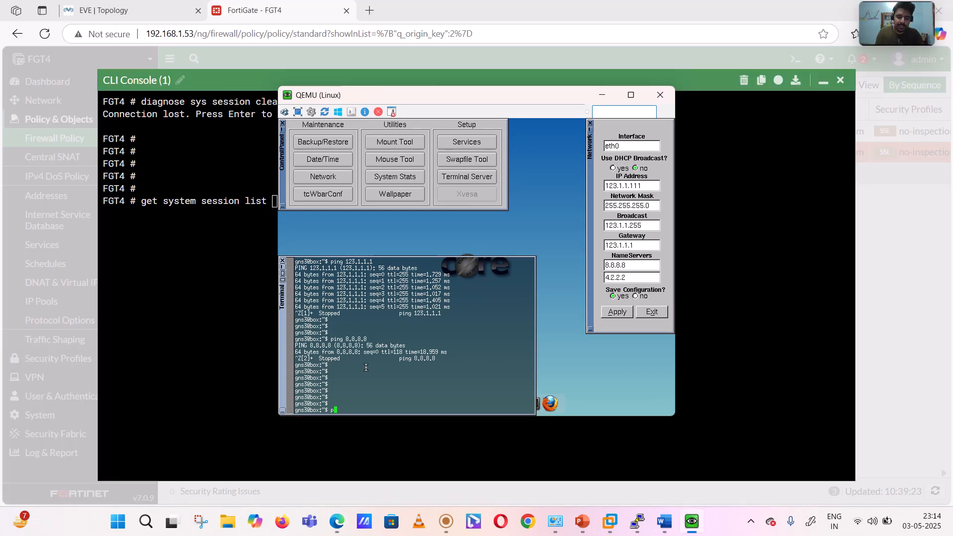
text(ing 123)
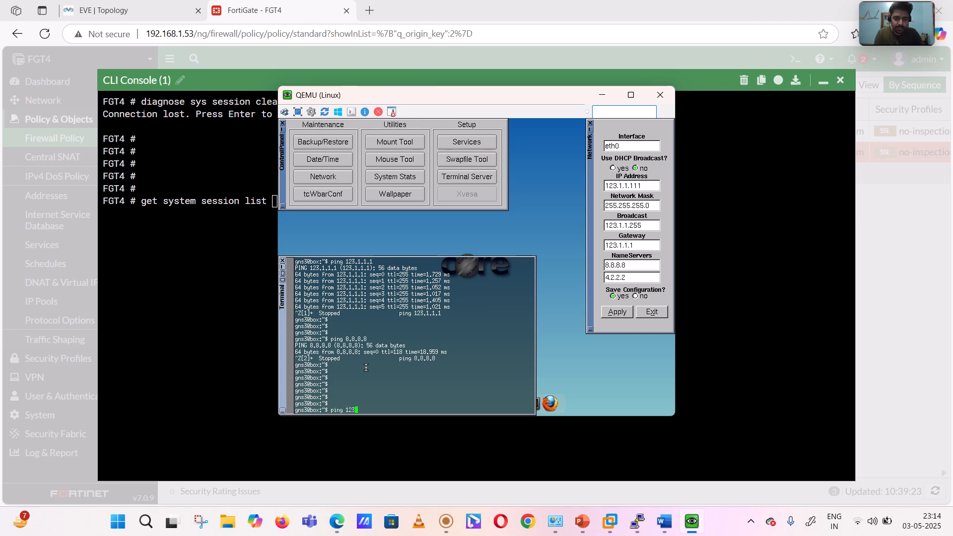
text(.1.1.)
text(225)
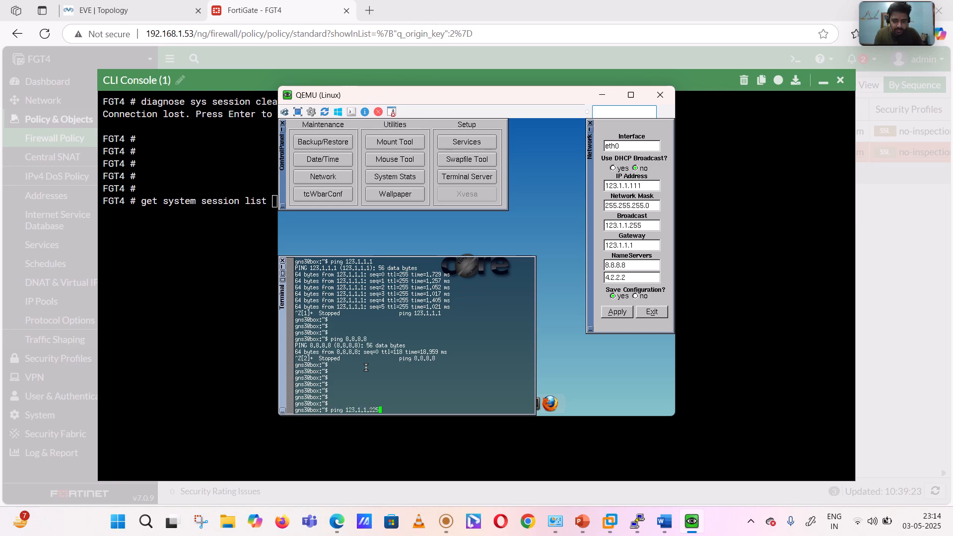
key(Return)
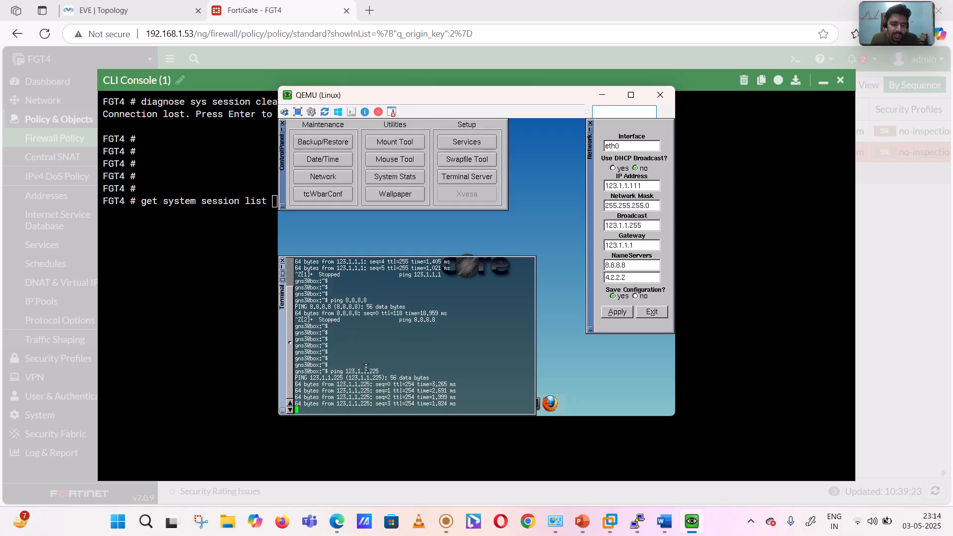
- Return to the FGT4 console, list the system sessions twice, and highlight the ICMP session from 123.1.1.111 to examine its destination NAT
click(192, 236)
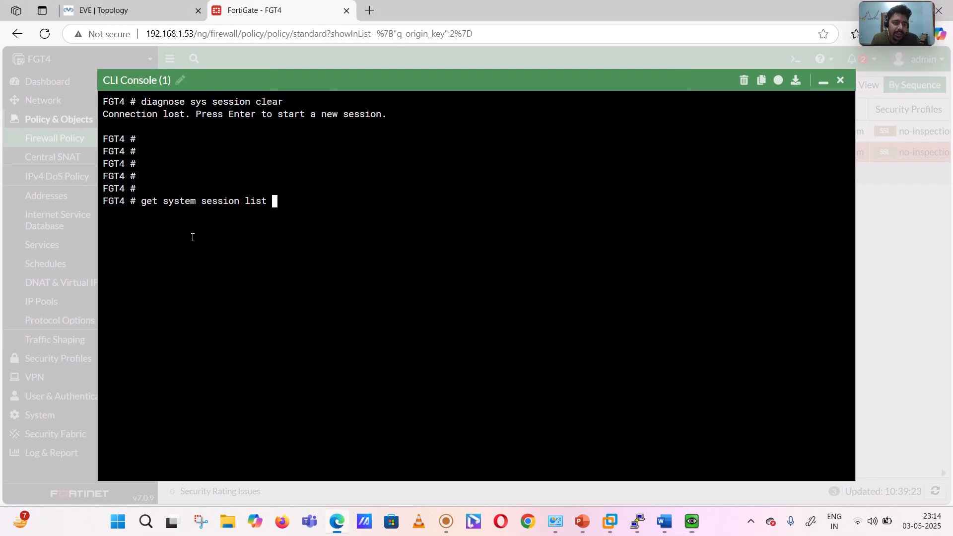
key(Return)
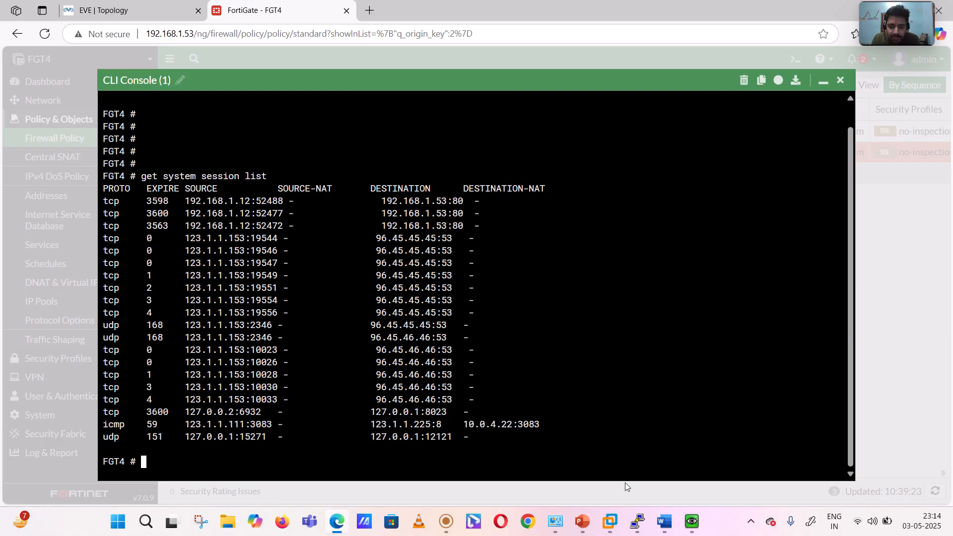
mouse_move(692, 521)
mouse_move(706, 445)
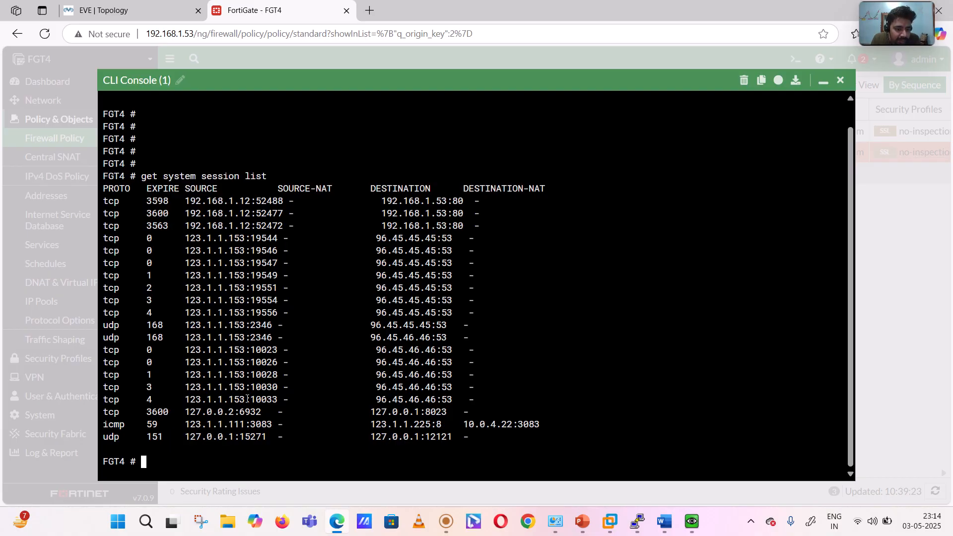
key(Up)
key(Return)
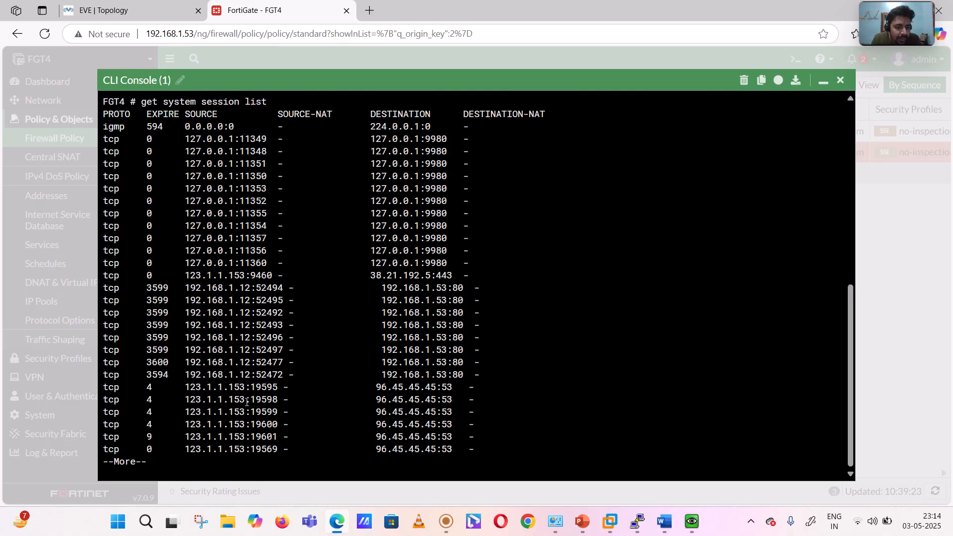
key(space)
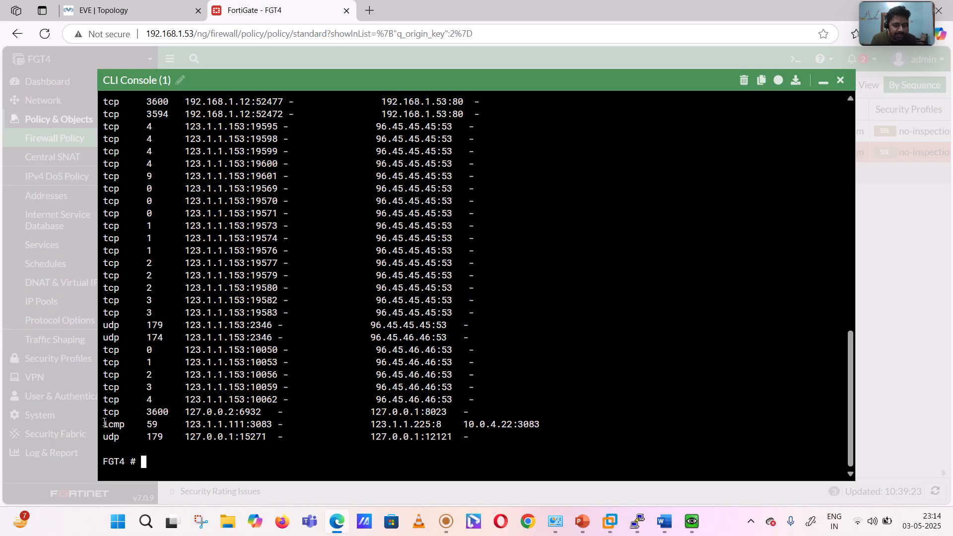
drag(102, 425, 547, 419)
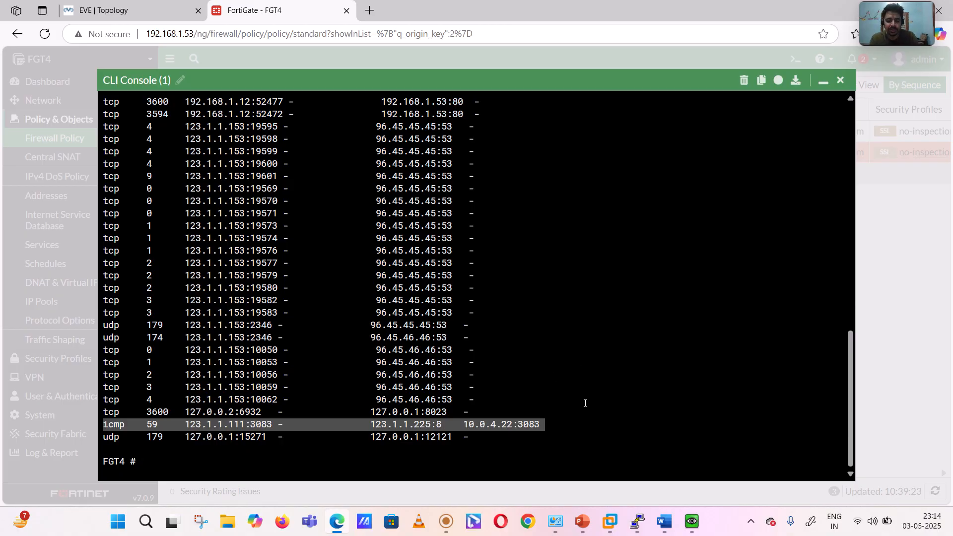
mouse_move(638, 520)
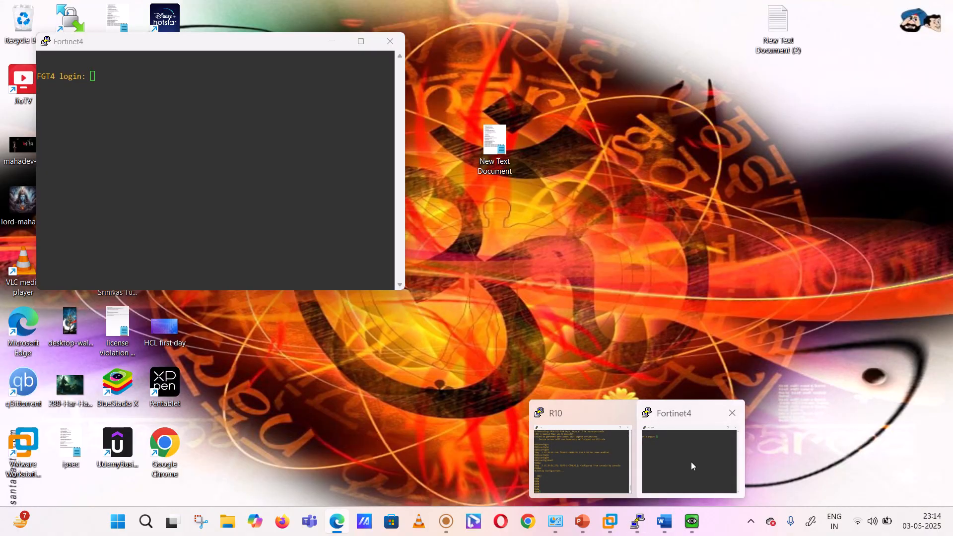
click(691, 462)
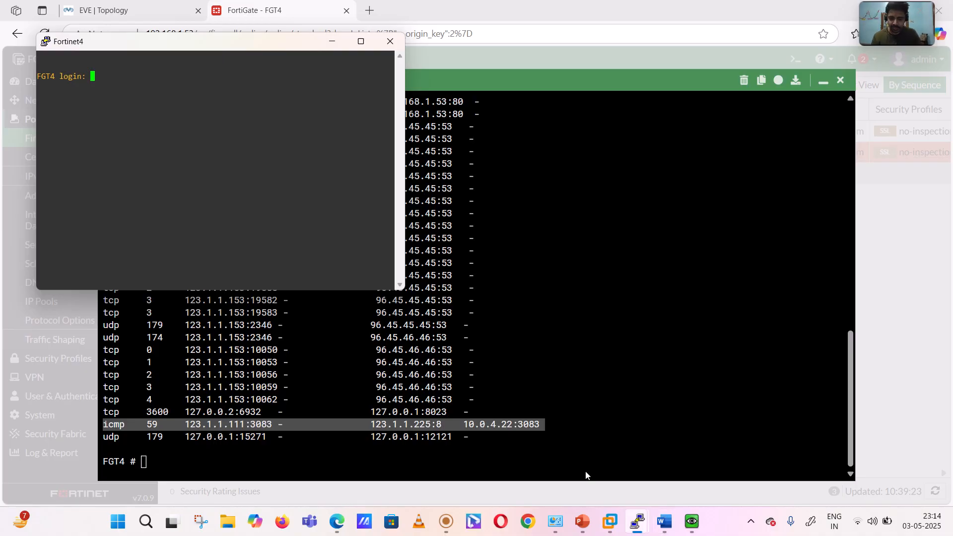
click(332, 42)
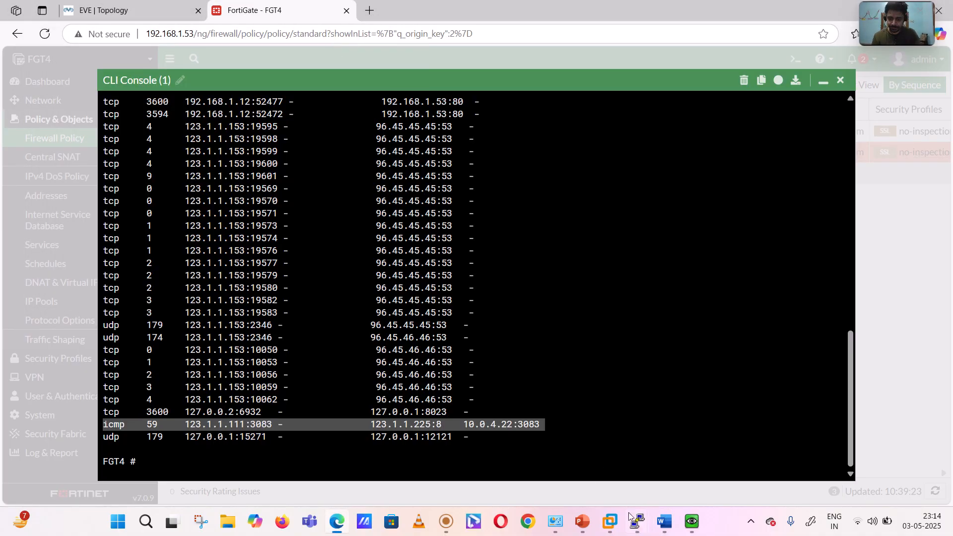
- Switch to the R10 PuTTY console and enable ICMP packet debugging with debug ip icmp
mouse_move(637, 531)
click(578, 460)
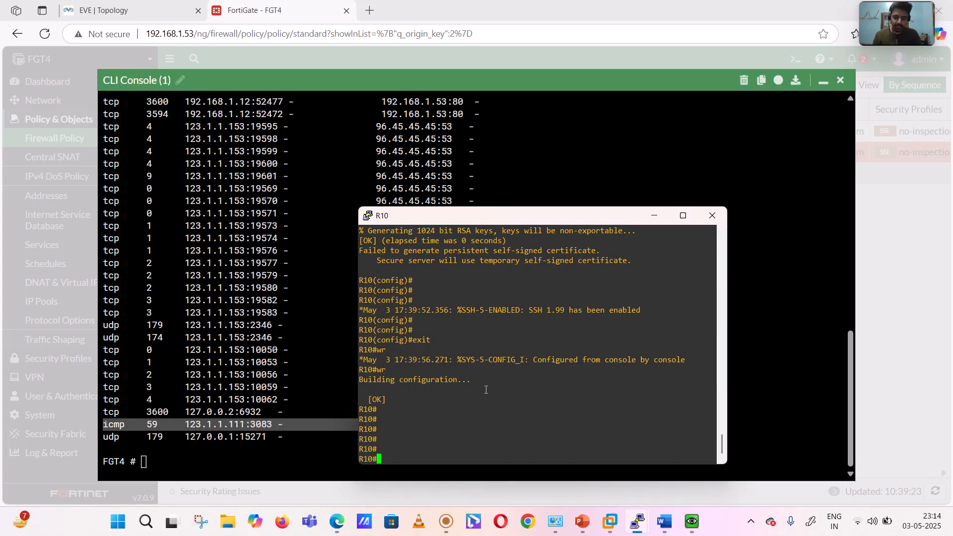
text(deb)
key(Tab)
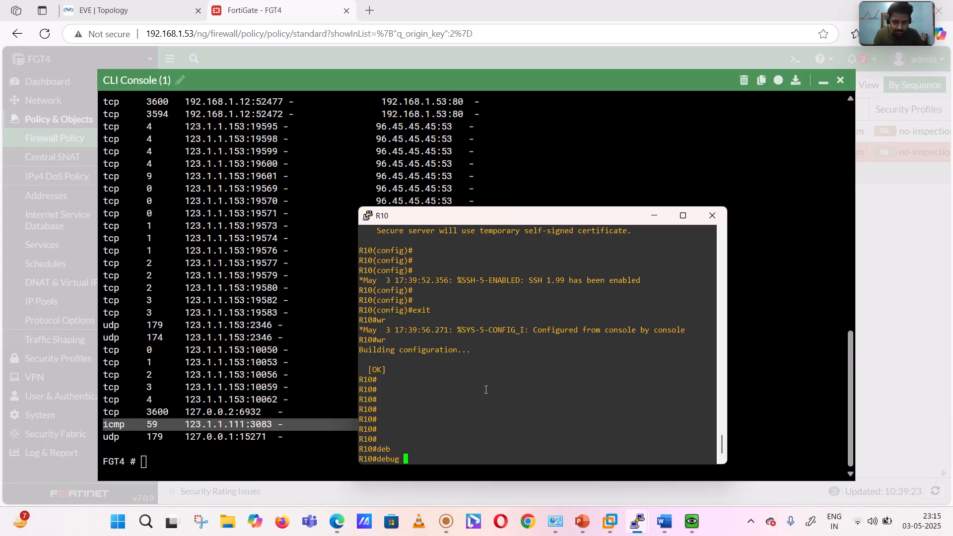
text(ip)
key(Tab)
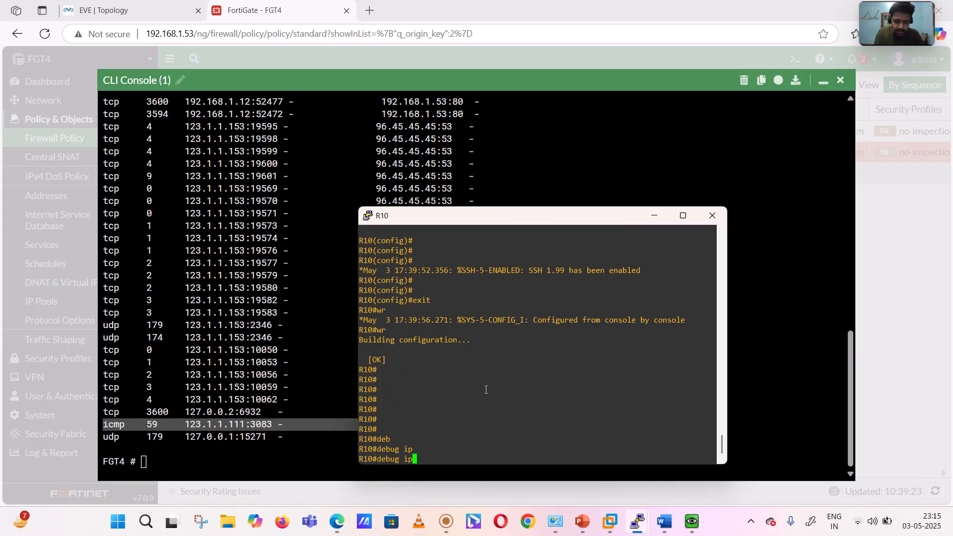
text(ic)
key(Tab)
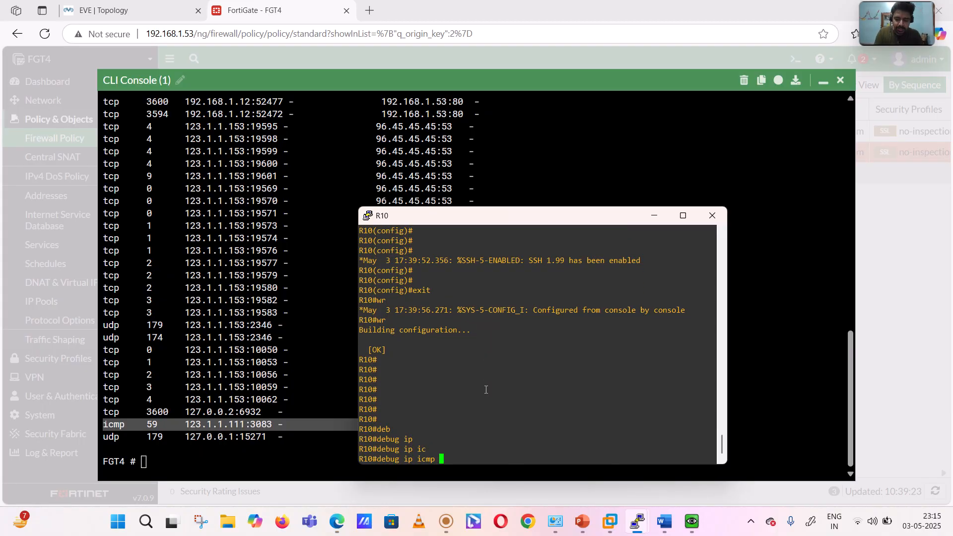
key(Return)
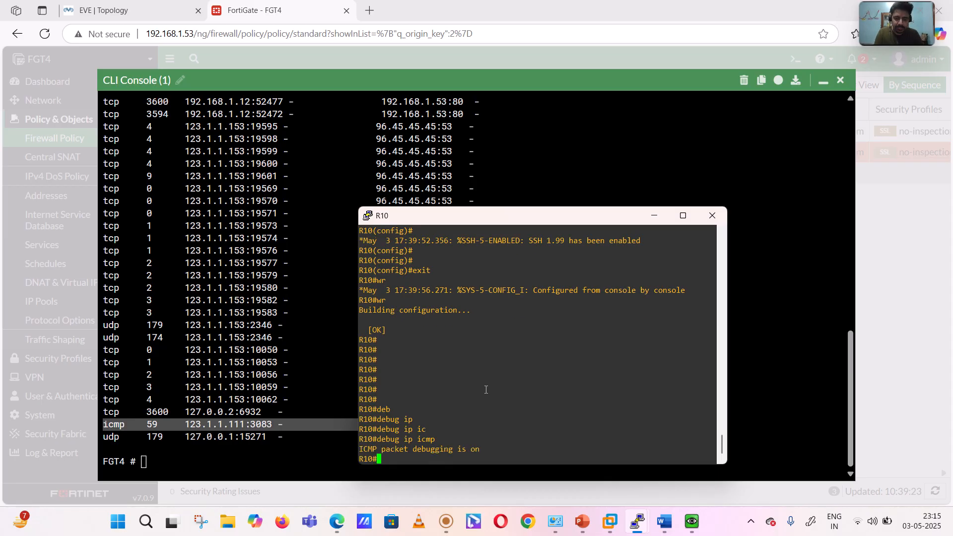
key(Return)
key(Return)
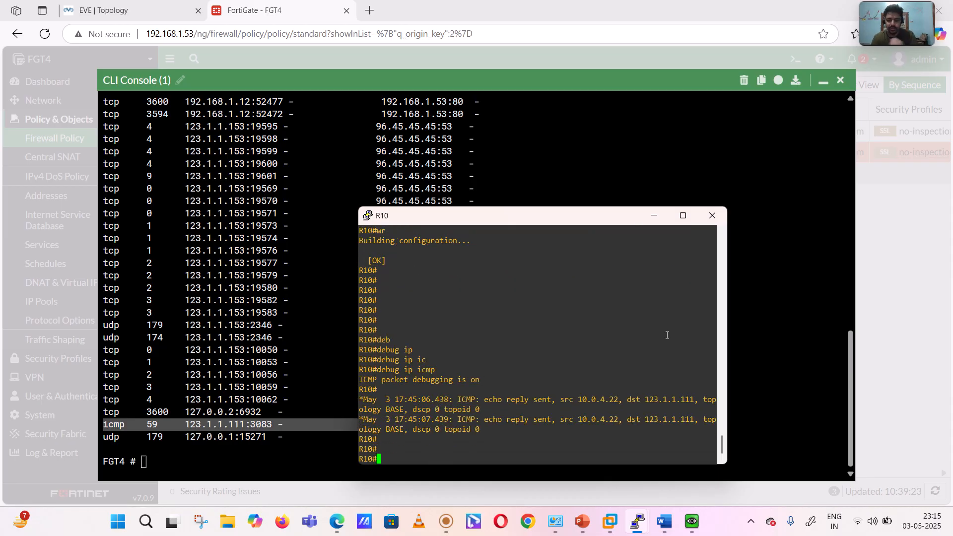
- Maximize the R10 console, check the running ping in the Linux node's QEMU window, and return to R10
click(683, 215)
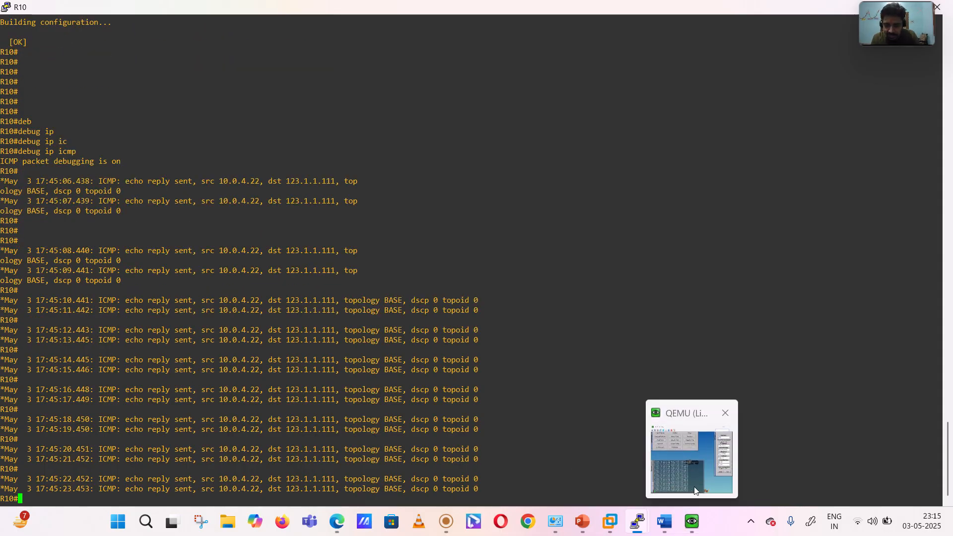
click(696, 491)
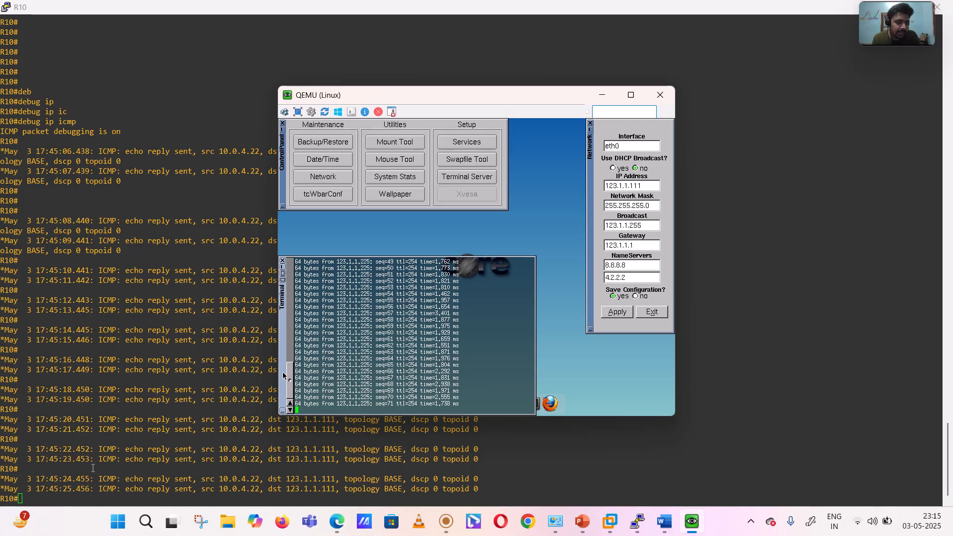
click(92, 468)
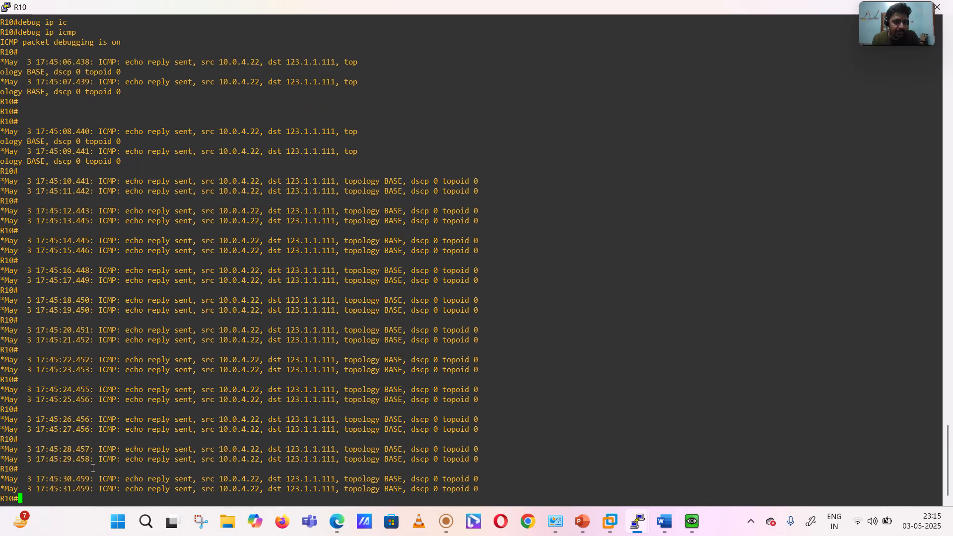
- Turn off all debugging on R10 with u all
key(ctrl+z)
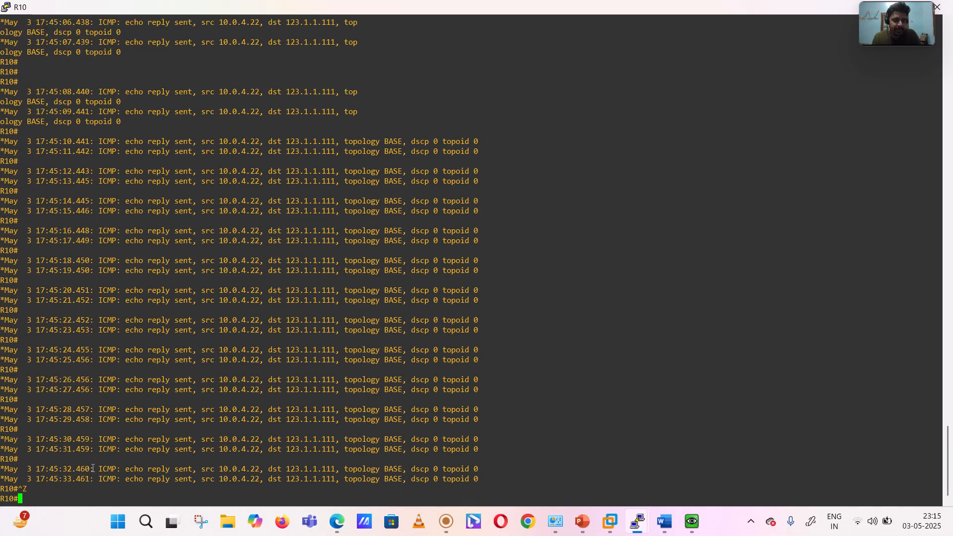
text(u all)
key(Return)
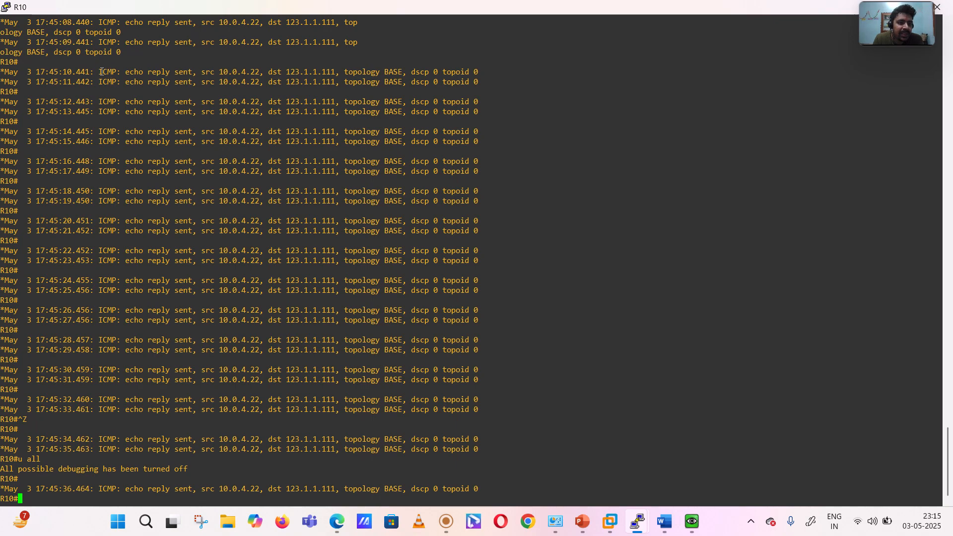
- Highlight the ICMP echo reply lines on R10 to examine their source and destination addresses, and clear the selection
drag(101, 71, 184, 72)
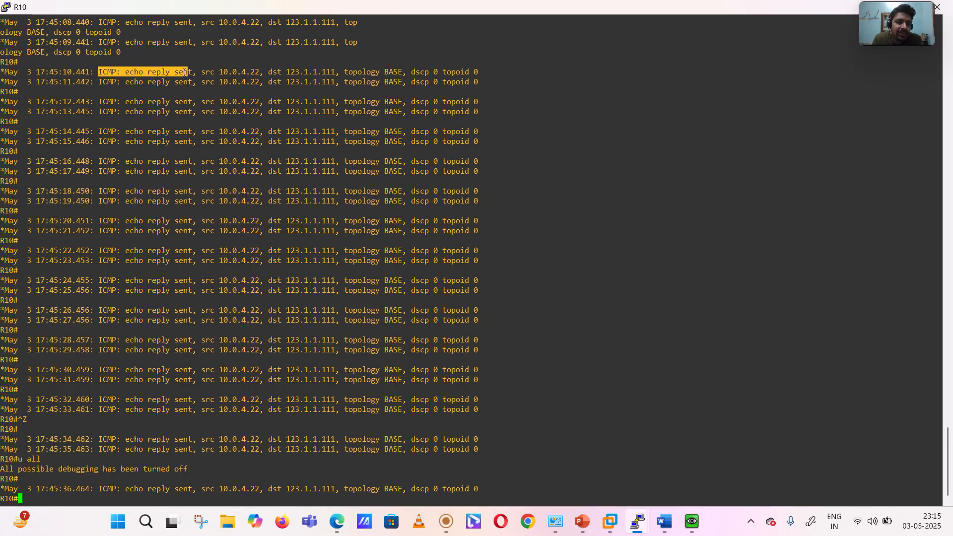
drag(185, 73, 261, 73)
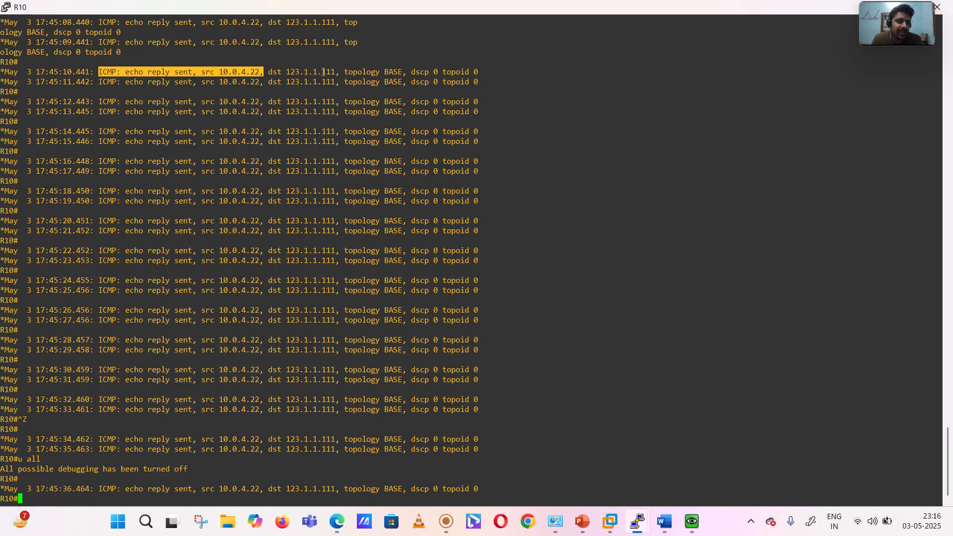
click(281, 98)
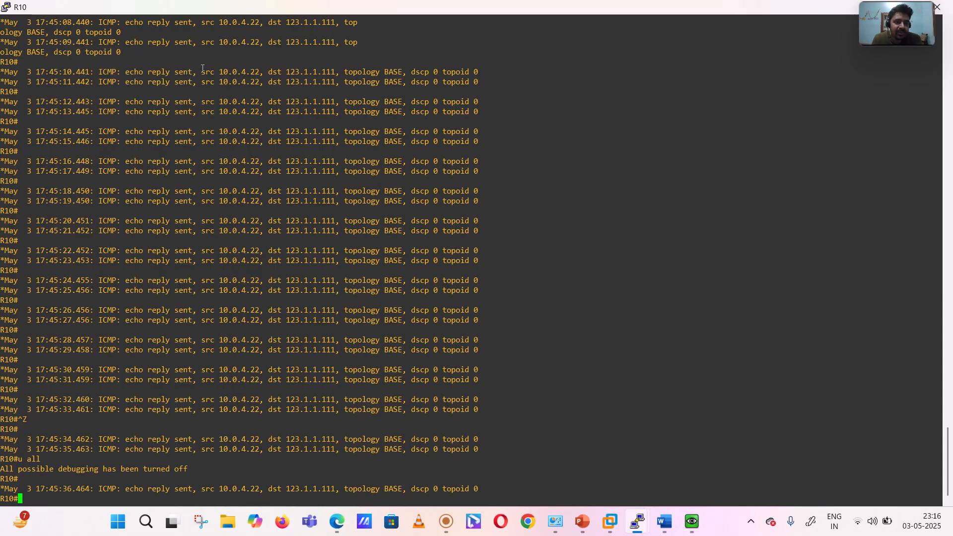
drag(202, 71, 335, 72)
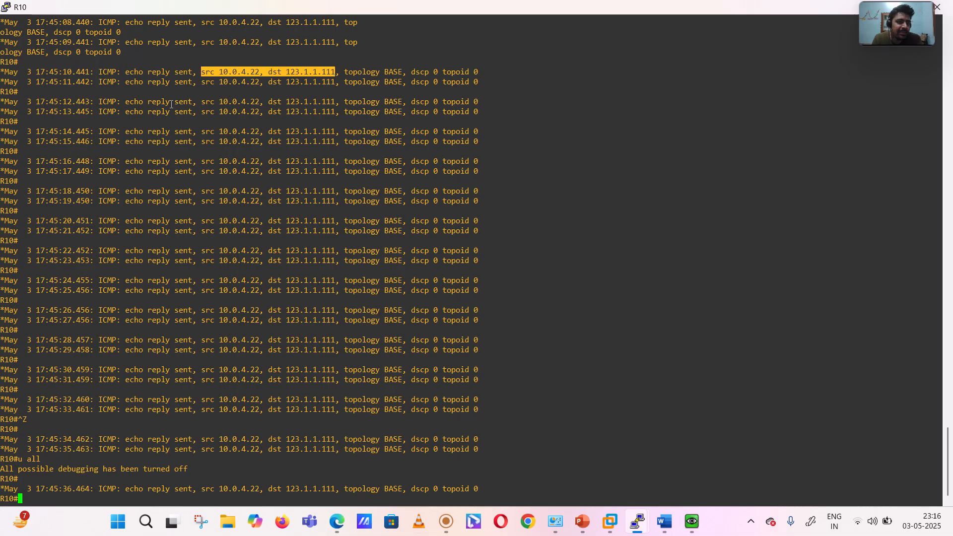
drag(98, 71, 248, 270)
click(171, 401)
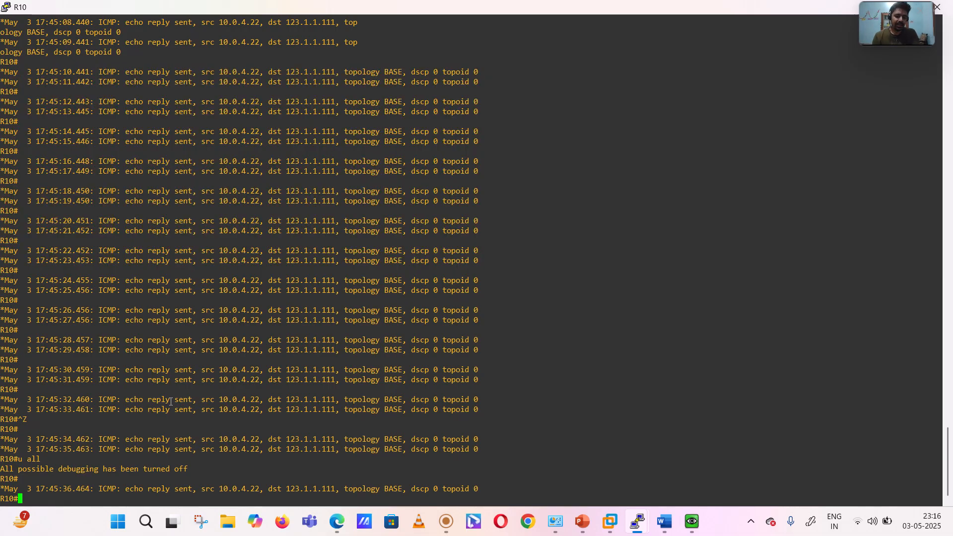
- Enable all debugging on R10 with debug all, answering yes to the performance warning
key(Return)
key(Return)
key(Return)
key(Return)
key(Return)
text(dia)
key(Tab)
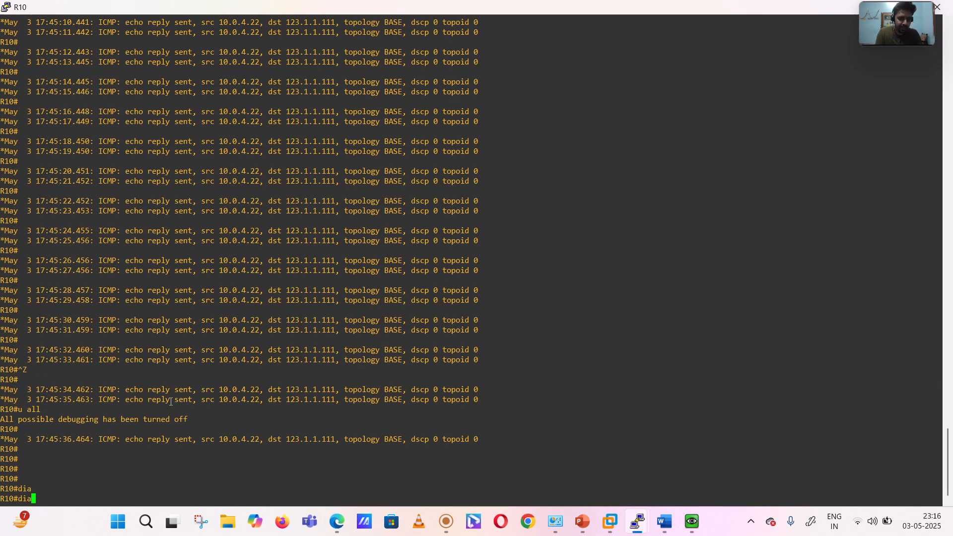
key(BackSpace)
key(BackSpace)
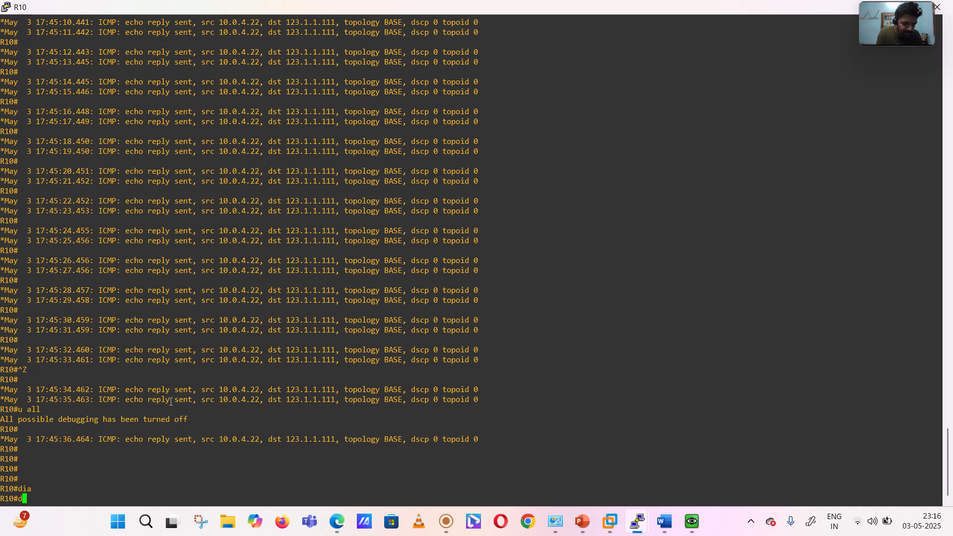
text(eb)
key(Tab)
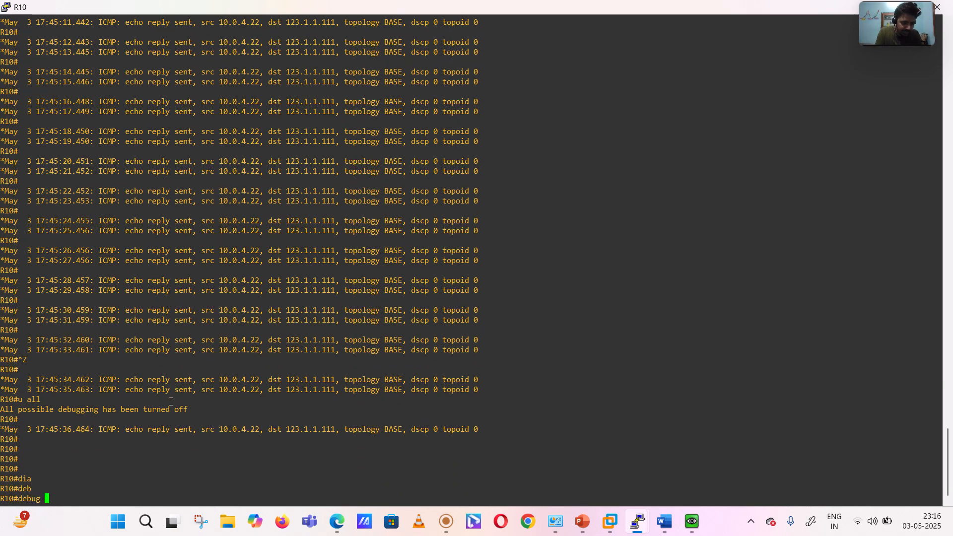
text(all)
key(Return)
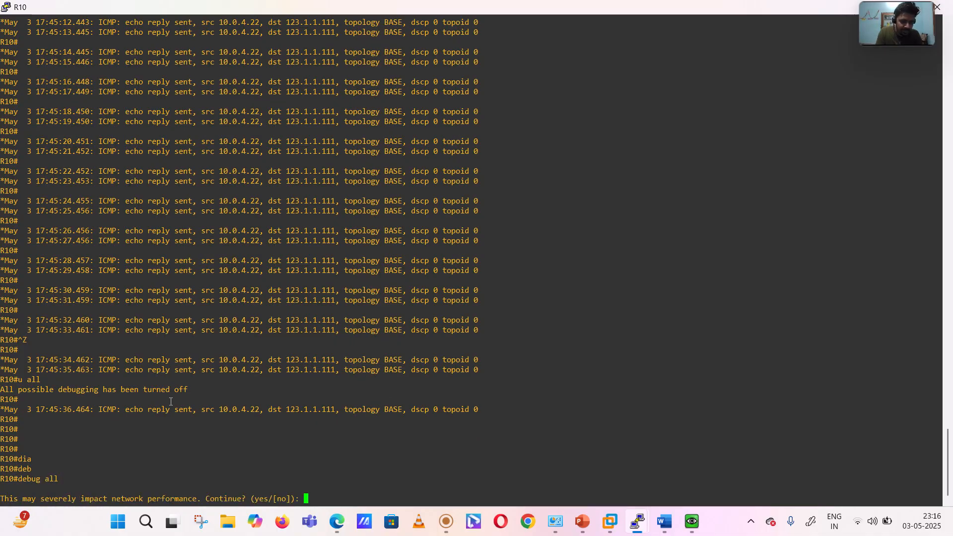
text(yes)
key(Return)
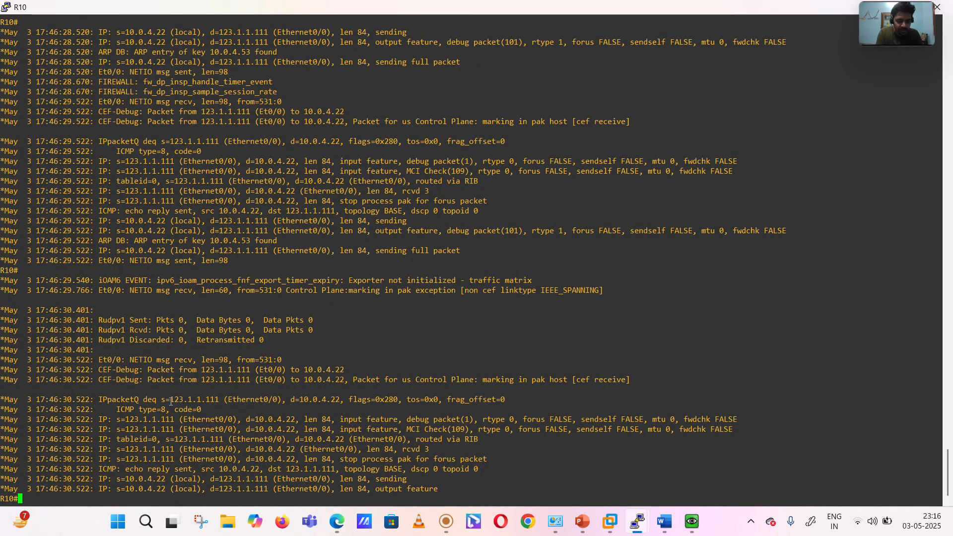
- Stop all debugging on R10 with u all, and highlight the packet lines from 123.1.1.111 to 10.0.4.22 to examine them
key(ctrl+z)
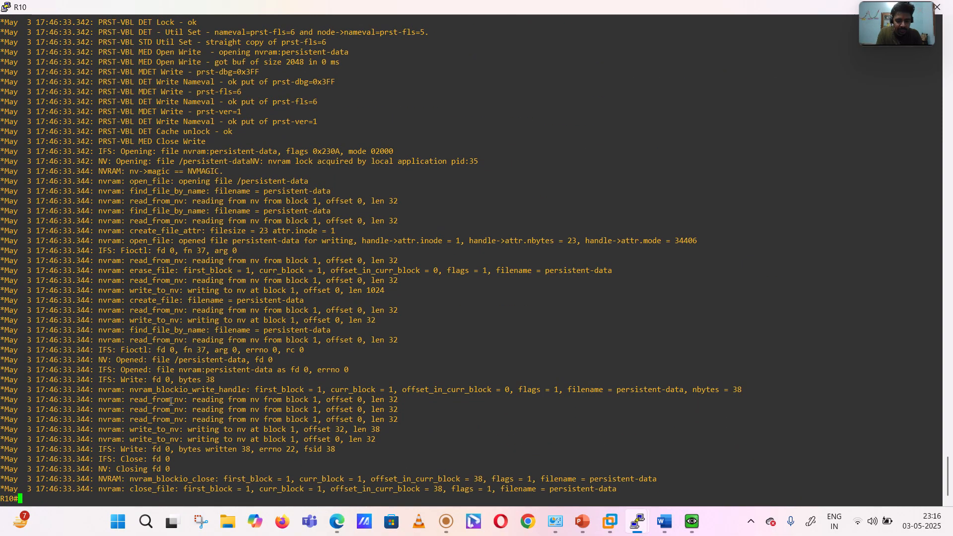
text(u all)
key(Return)
key(Return)
key(Return)
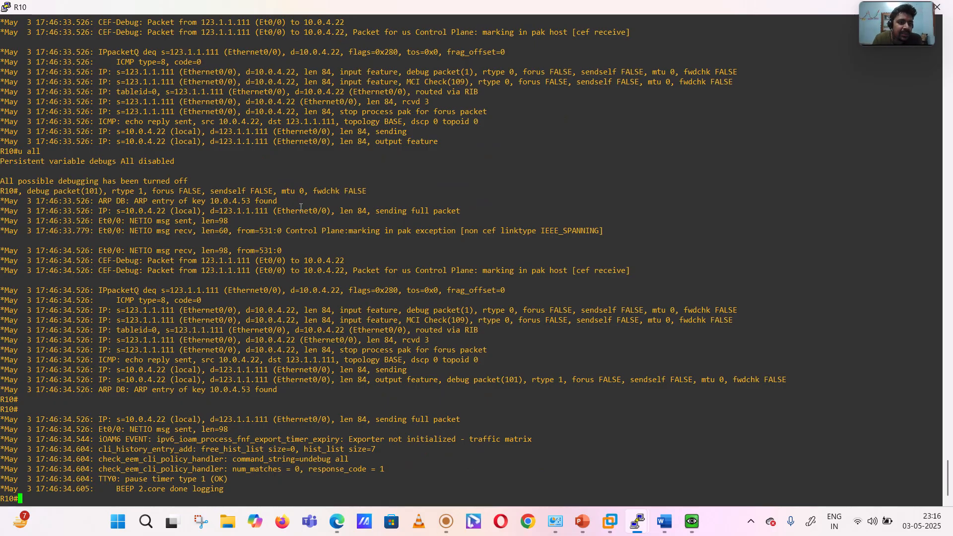
drag(26, 71, 99, 81)
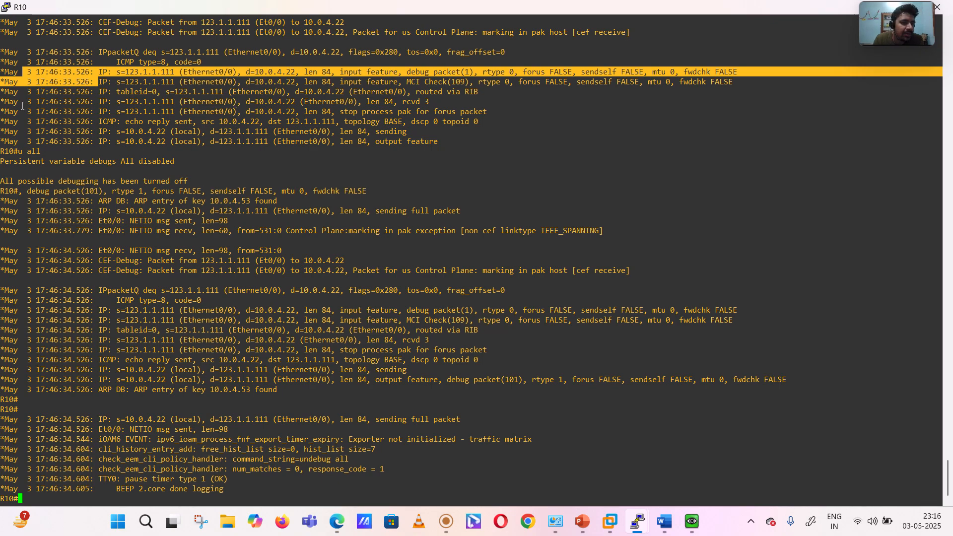
drag(22, 106, 31, 111)
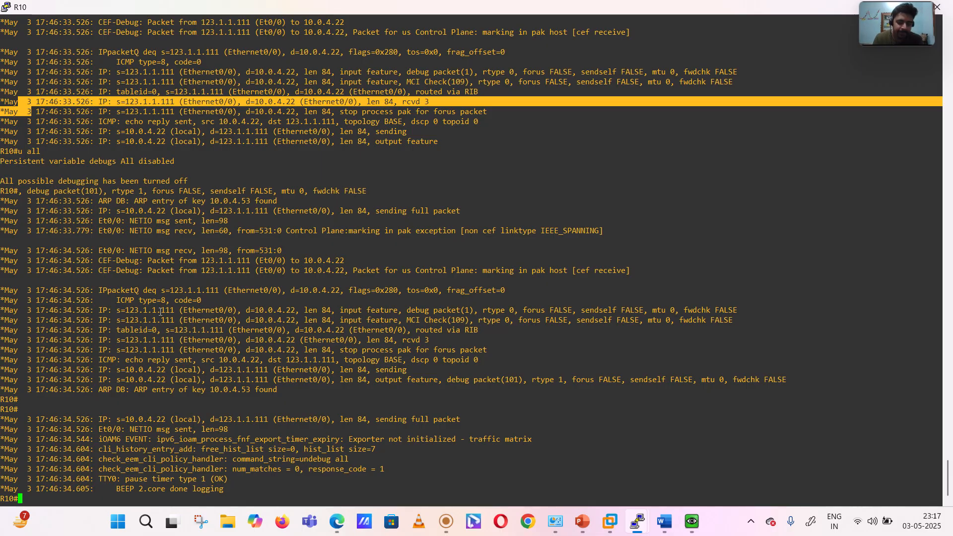
- Recall debug ip icmp from R10's command history and run it again
key(Return)
key(Return)
key(Return)
text(u all)
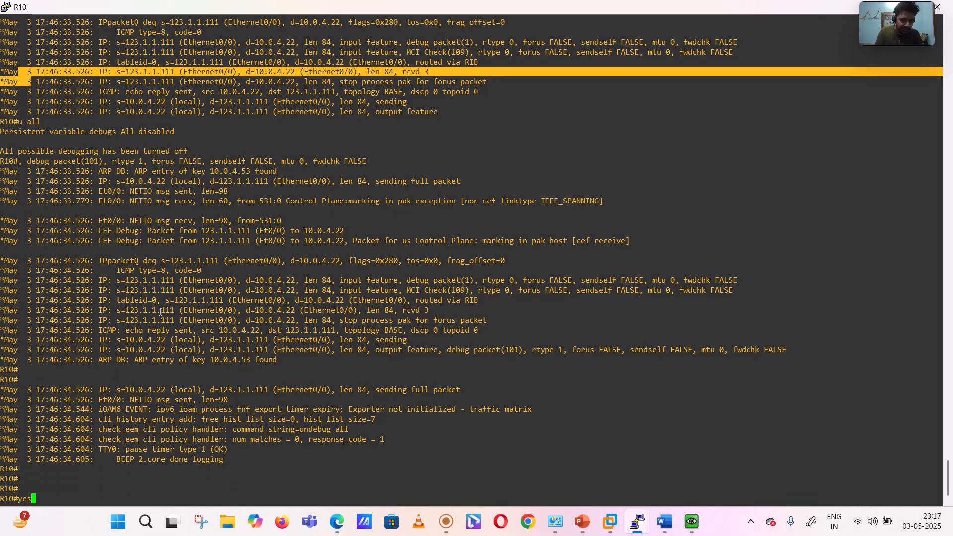
key(Up)
key(Up)
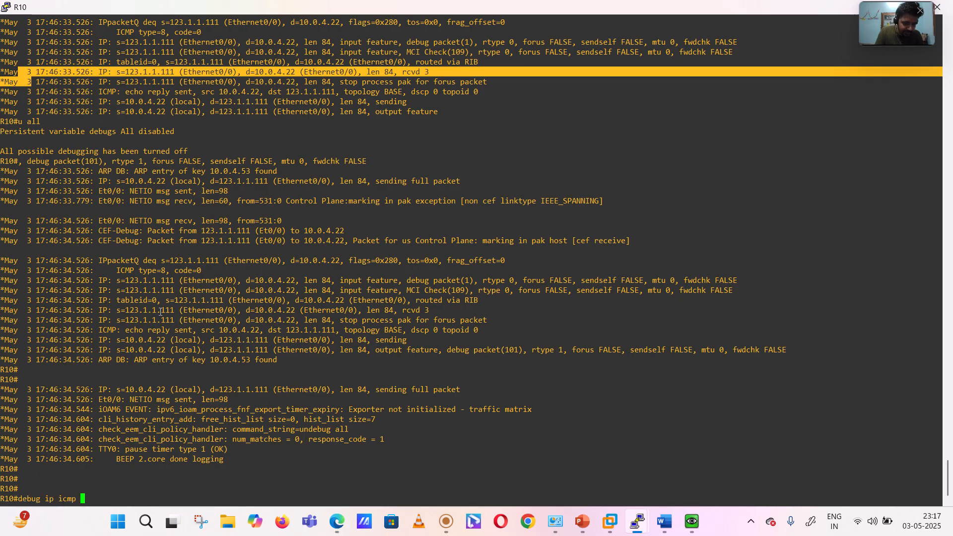
key(Return)
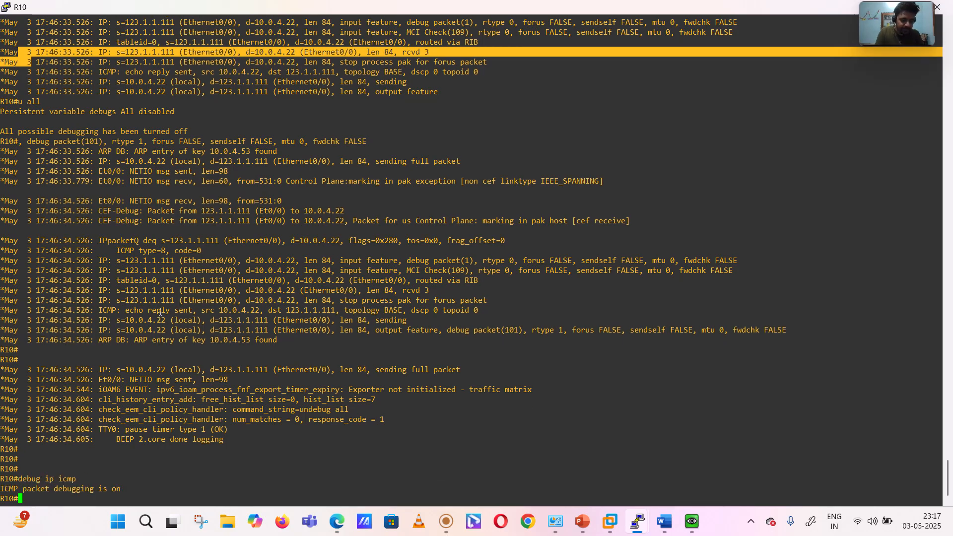
key(Return)
key(Return)
key(Return)
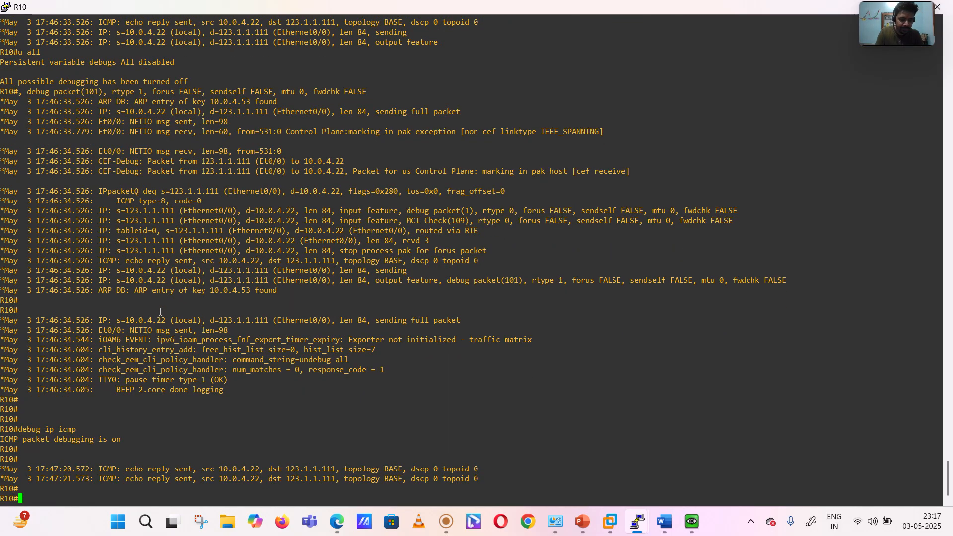
- Disable the repeated ICMP debugging on R10 with u all
key(ctrl+z)
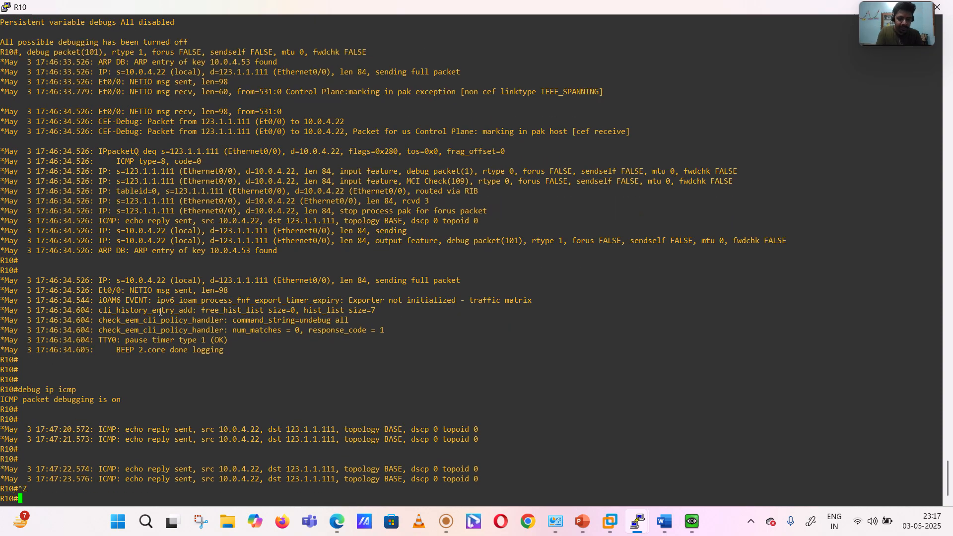
text(u all)
key(Return)
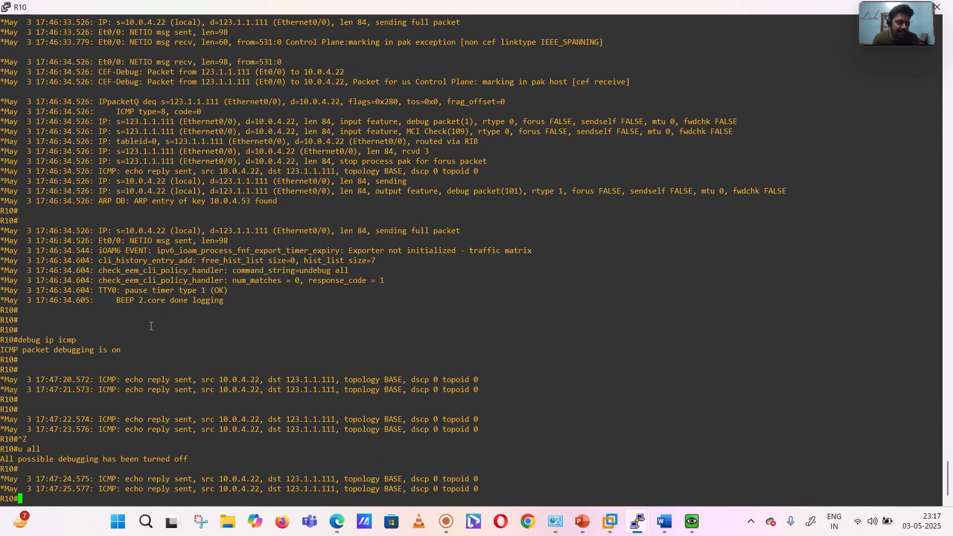
- Highlight the echo reply lines of the second ICMP debug to examine them, and switch to the Fortinet NSE4 presentation in PowerPoint
drag(36, 379, 74, 397)
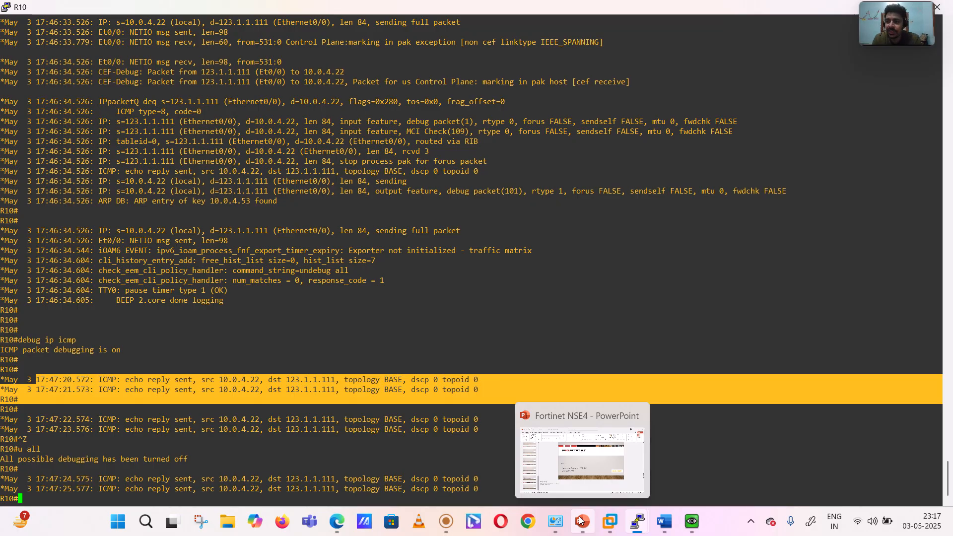
click(583, 466)
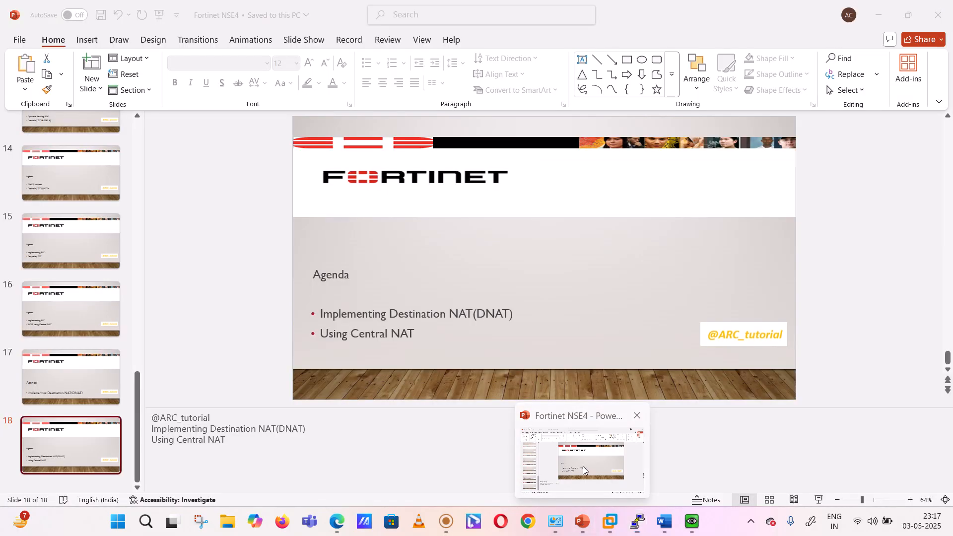